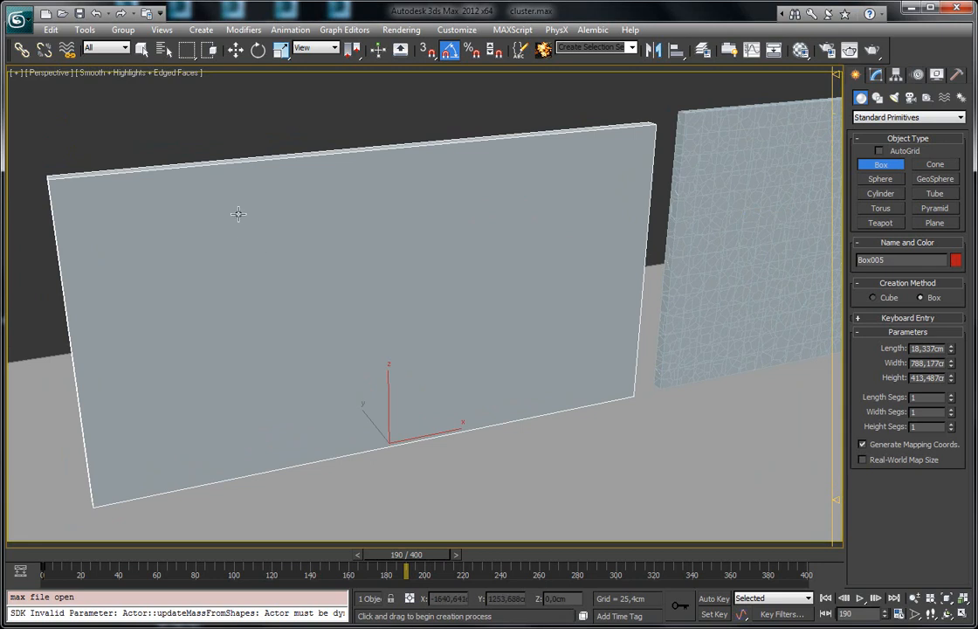
Add a RayFire Fragmenter modifier to the plain box wall.
click(877, 77)
alt+middle_drag(580, 181, 459, 227)
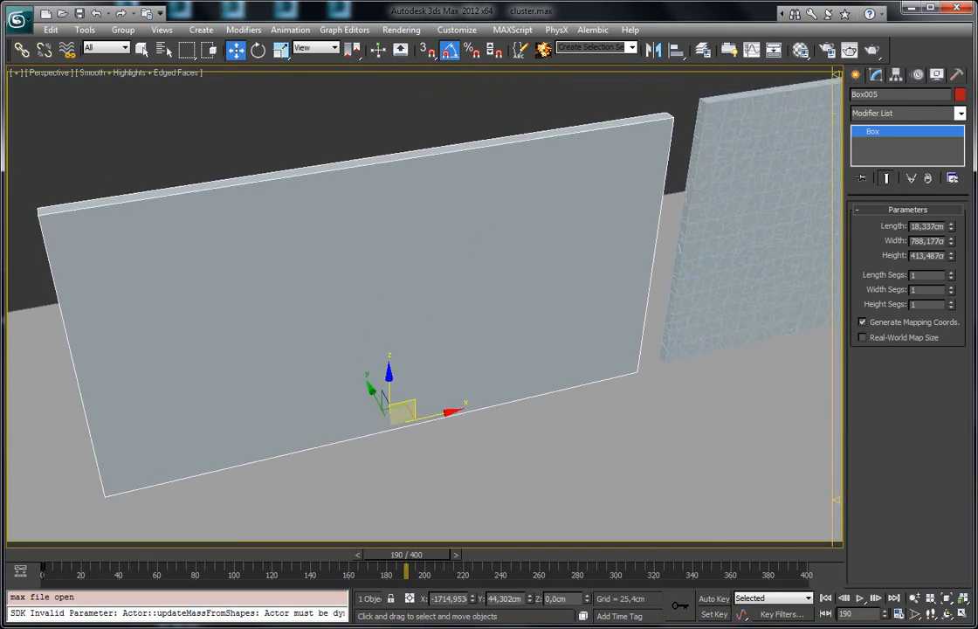
click(860, 113)
scroll(935, 524, down, 15)
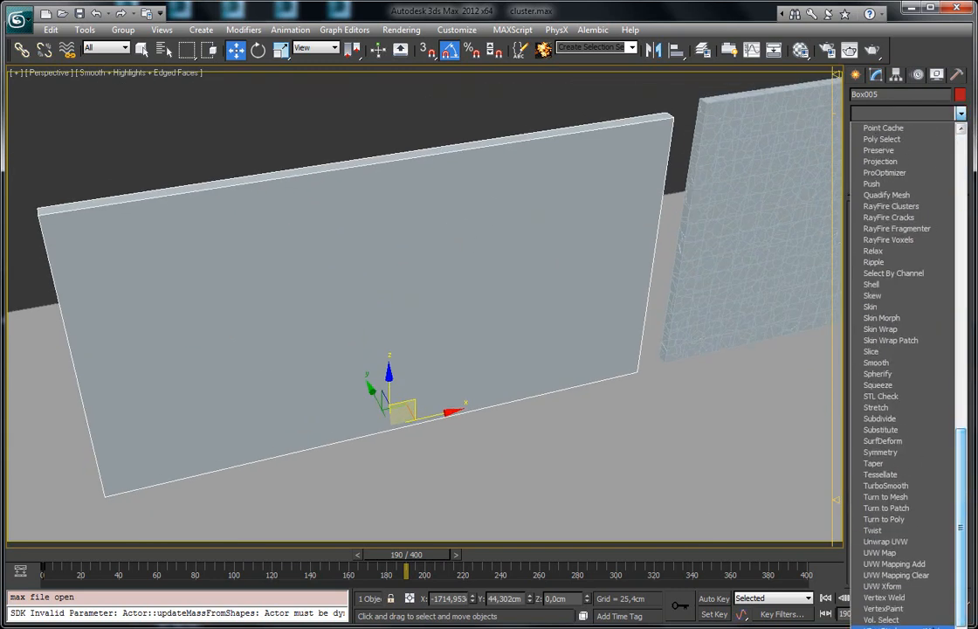
click(897, 228)
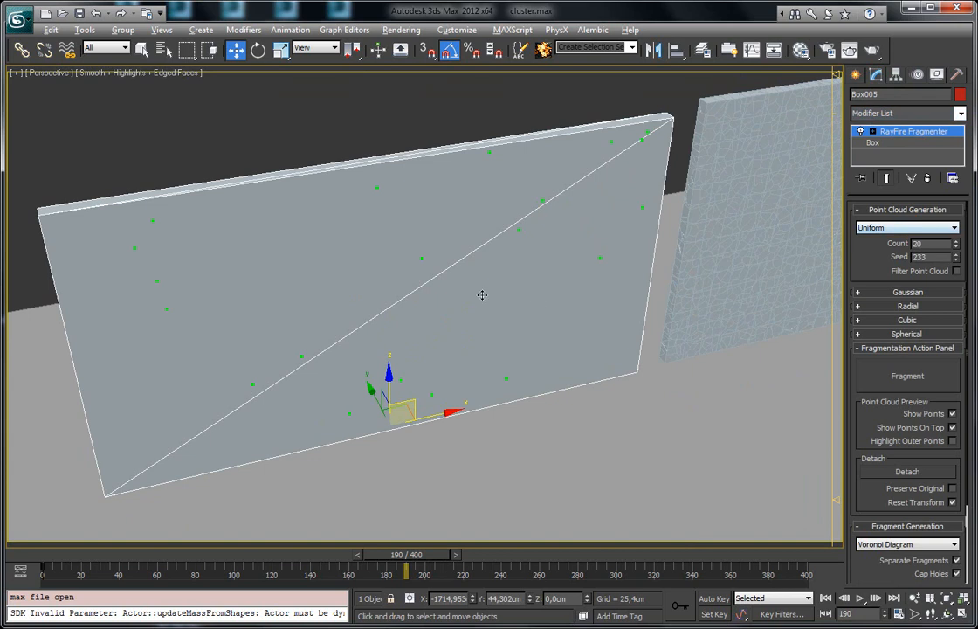
Set the uniform point cloud count to 400 and fragment the wall.
alt+middle_drag(488, 298, 570, 325)
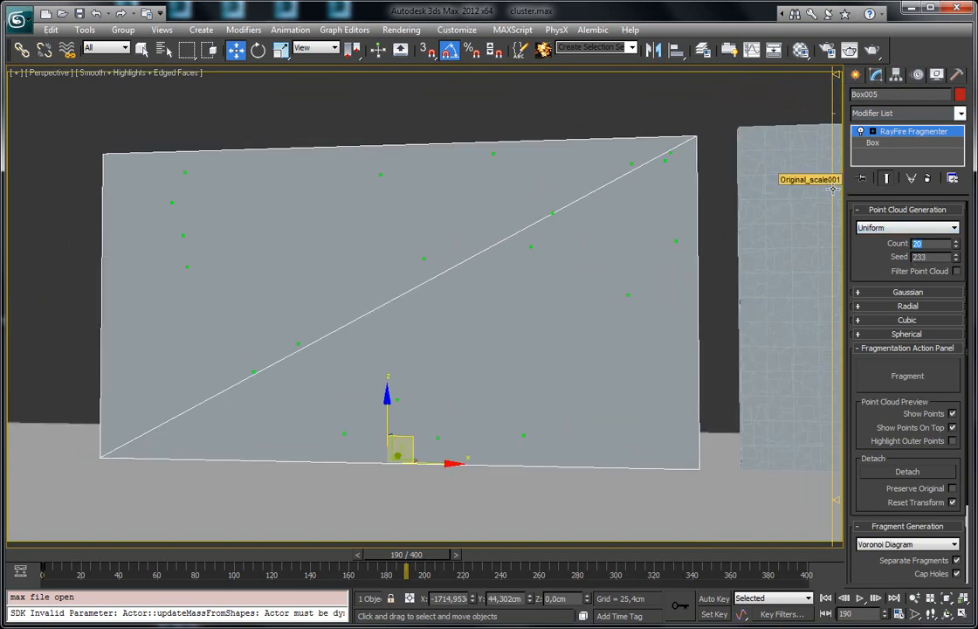
text(400)
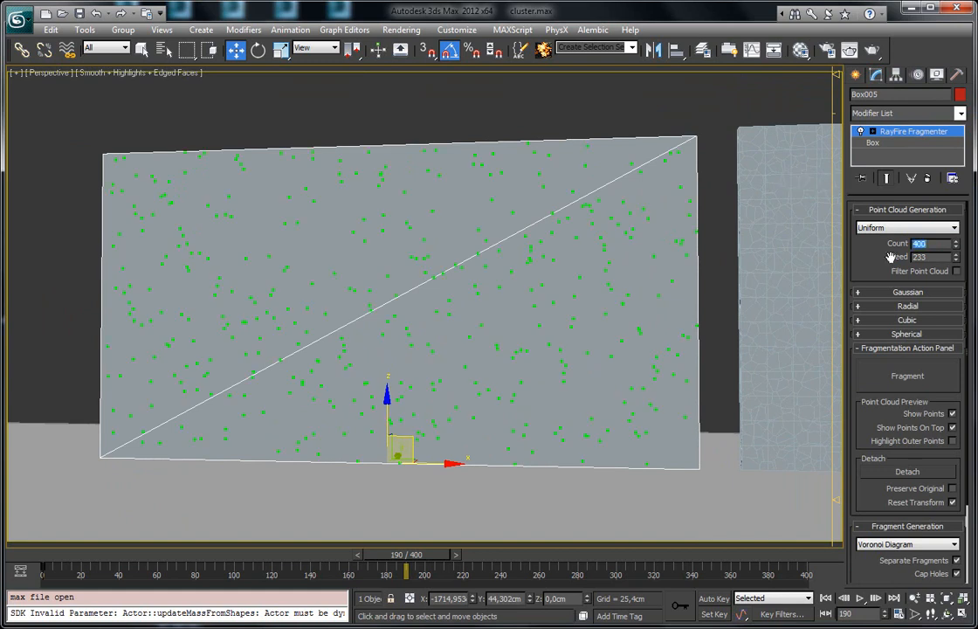
click(900, 374)
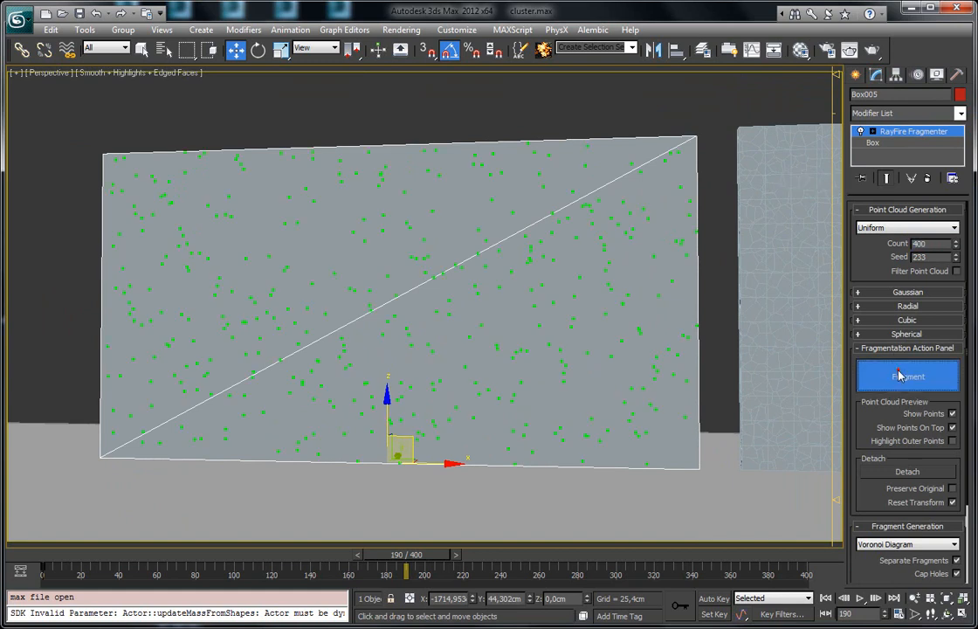
alt+middle_drag(391, 233, 673, 184)
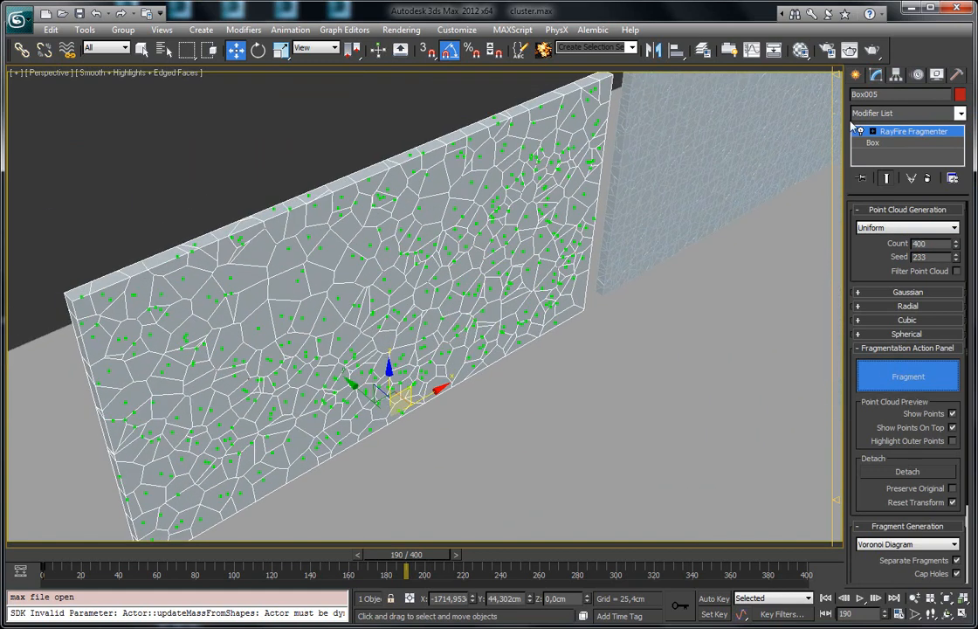
Open the RayFire floater and detach the fragmented wall by element into separate objects.
click(855, 77)
click(899, 117)
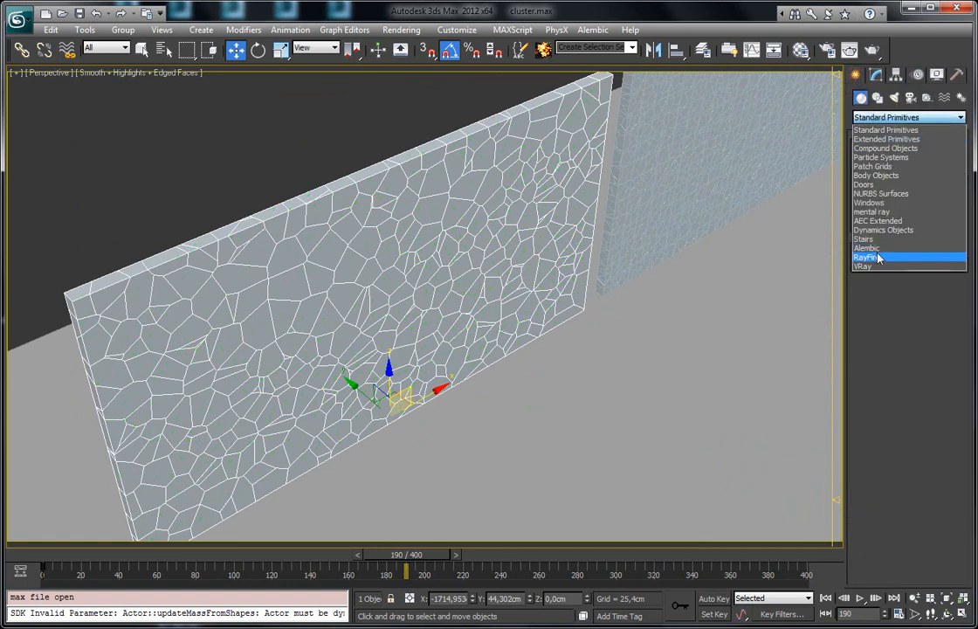
click(877, 252)
click(881, 178)
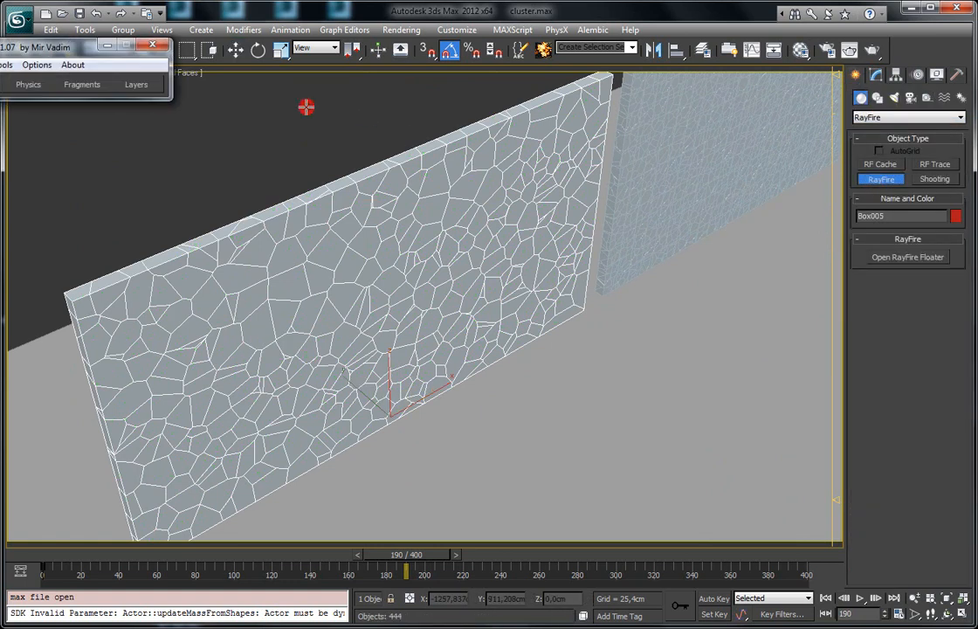
drag(105, 44, 204, 125)
click(127, 134)
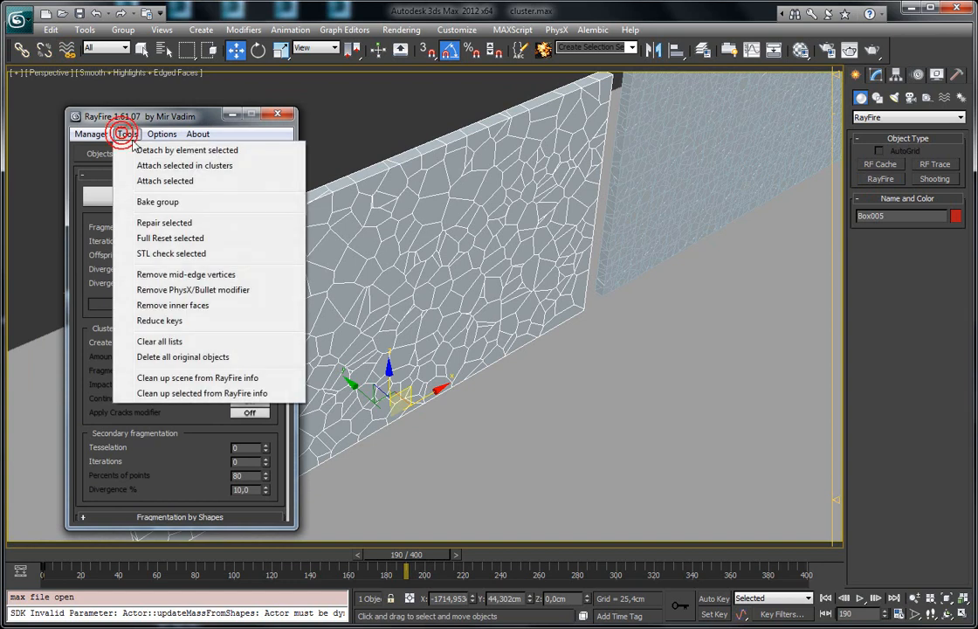
click(150, 153)
Select all detached wall fragments, raise them above the ground and add them to the Dynamic / Impact Objects list.
alt+middle_drag(436, 242, 538, 236)
scroll(538, 236, down, 6)
drag(360, 225, 600, 400)
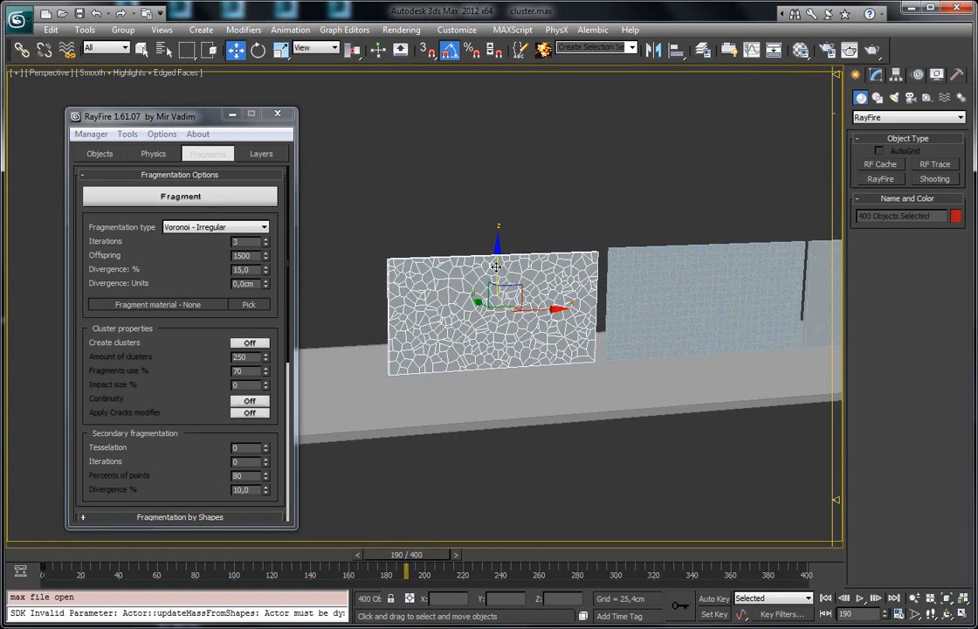
click(102, 155)
click(115, 193)
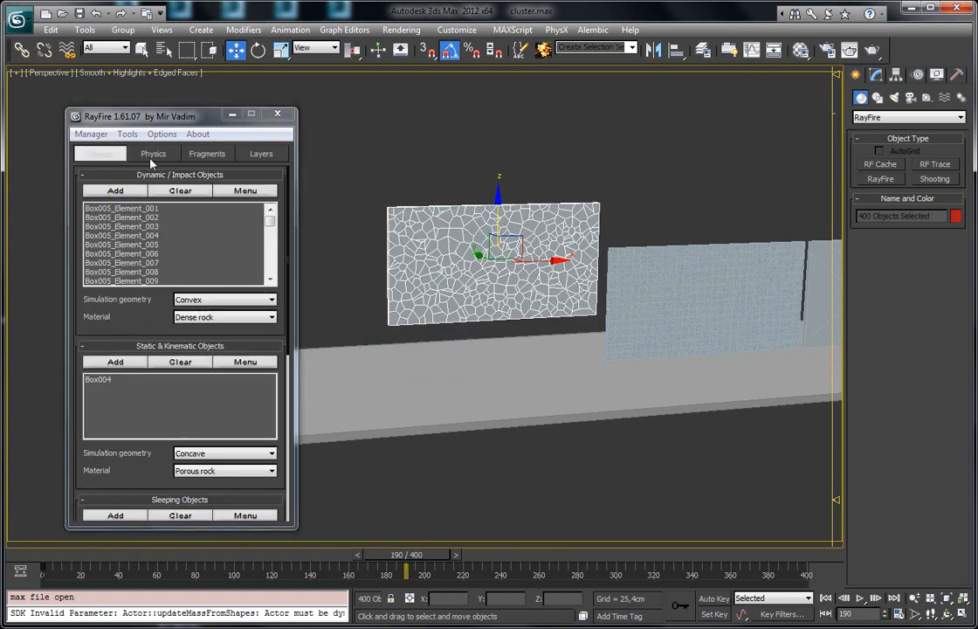
Run a physics preview of the fragments and examine from close up how the wall breaks apart.
click(150, 154)
click(156, 193)
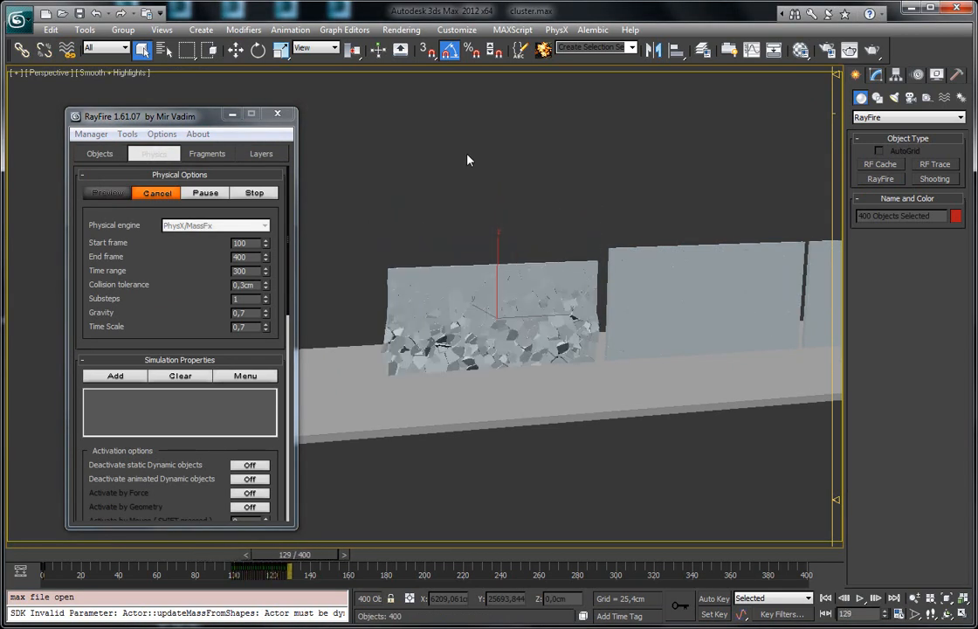
scroll(467, 157, up, 5)
mouse_move(467, 156)
alt+middle_down()
mouse_move(520, 214)
mouse_move(411, 219)
mouse_move(454, 142)
alt+middle_up()
scroll(456, 141, down, 5)
scroll(458, 376, up, 3)
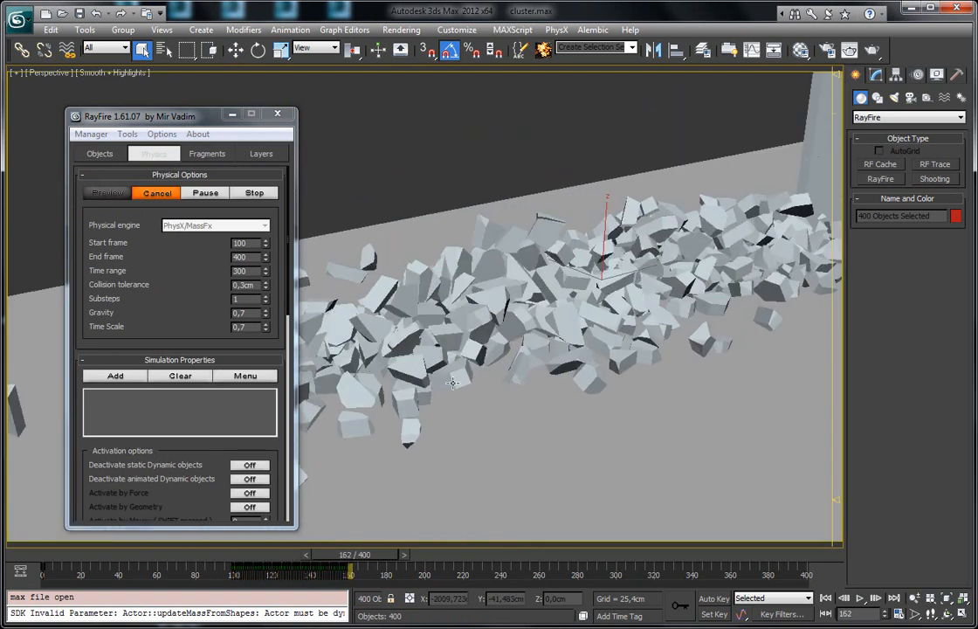
alt+middle_drag(459, 301, 467, 331)
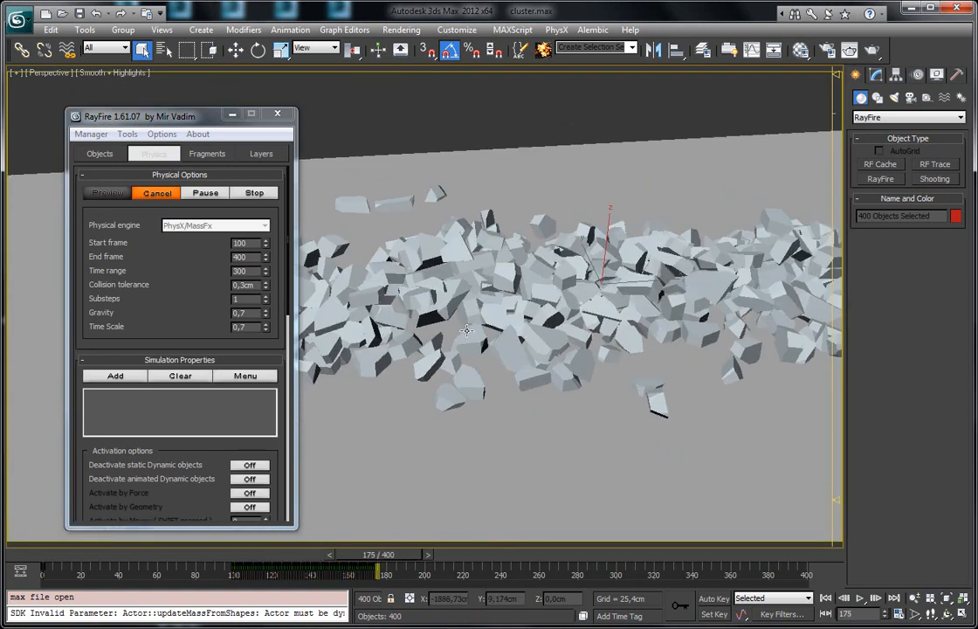
middle_drag(613, 269, 440, 356)
scroll(439, 356, down, 3)
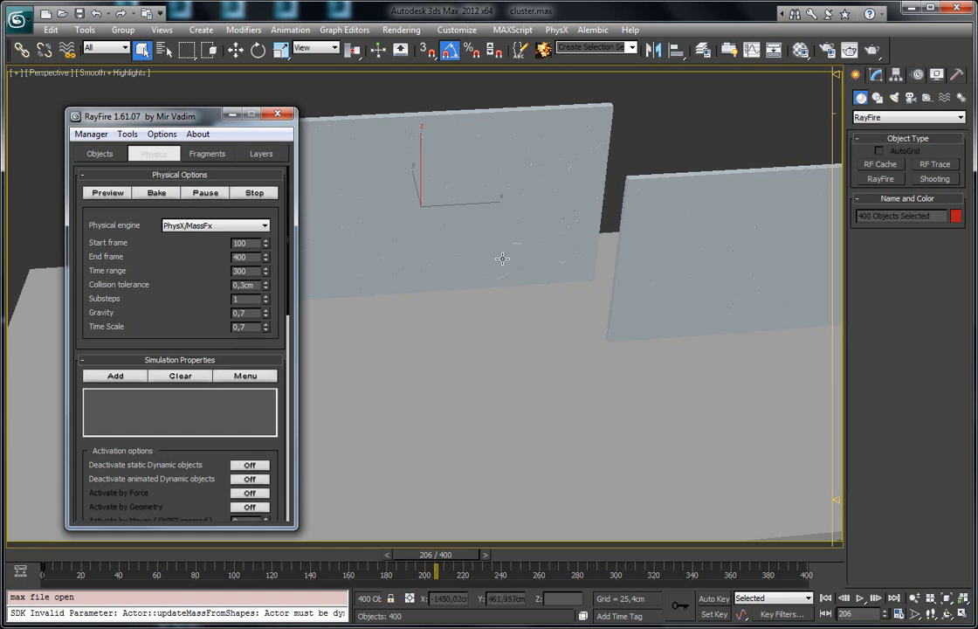
Display the scene in wireframe and delete all detached fragments of the test wall.
key(F3)
middle_drag(511, 265, 668, 400)
scroll(669, 400, down, 5)
drag(339, 202, 552, 371)
key(Delete)
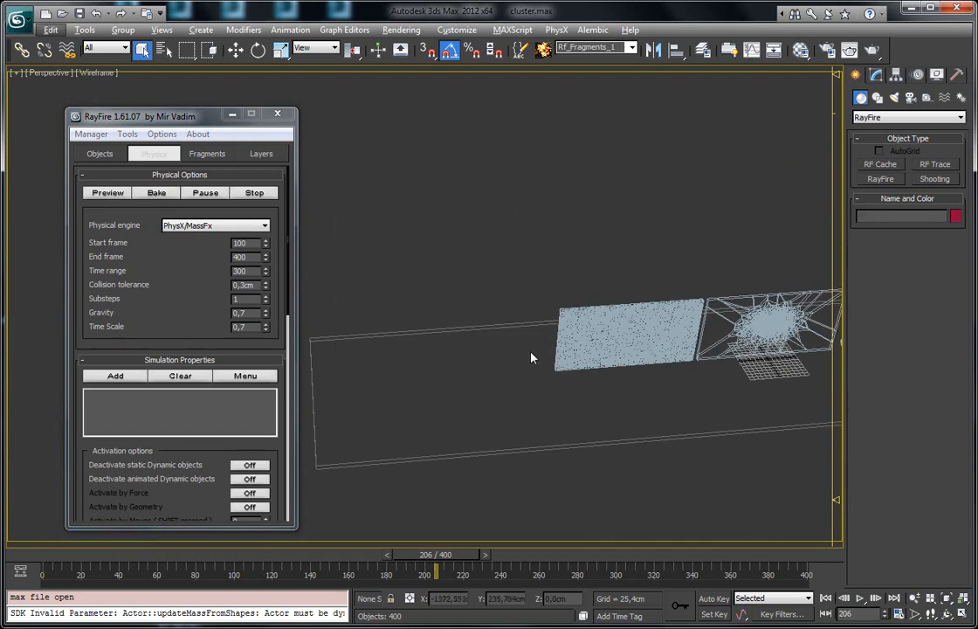
Collapse the RayFire Physics options, select the Original_scale001 wall and display it shaded with edged faces.
middle_drag(561, 318, 517, 281)
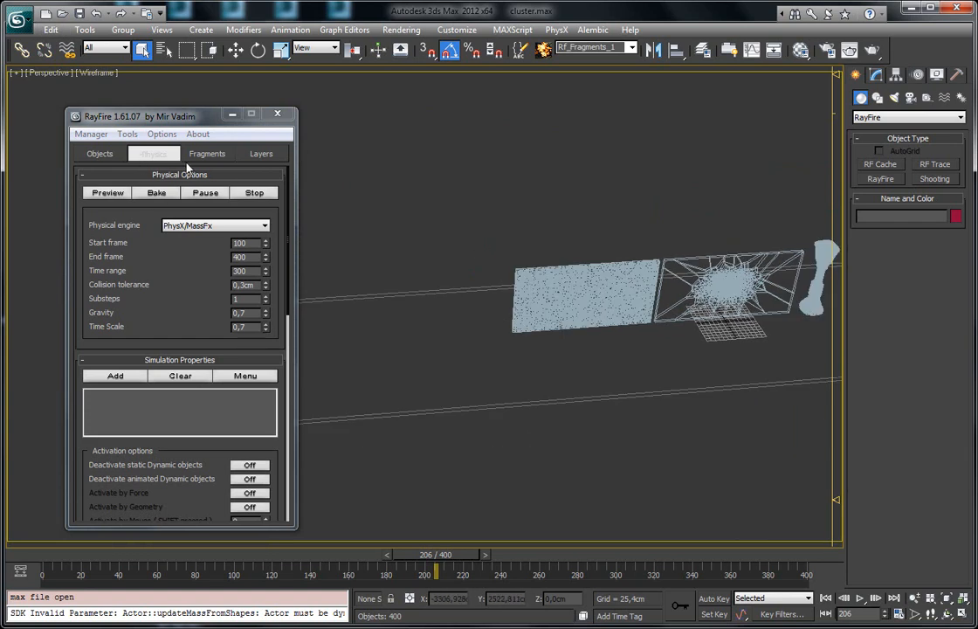
click(156, 158)
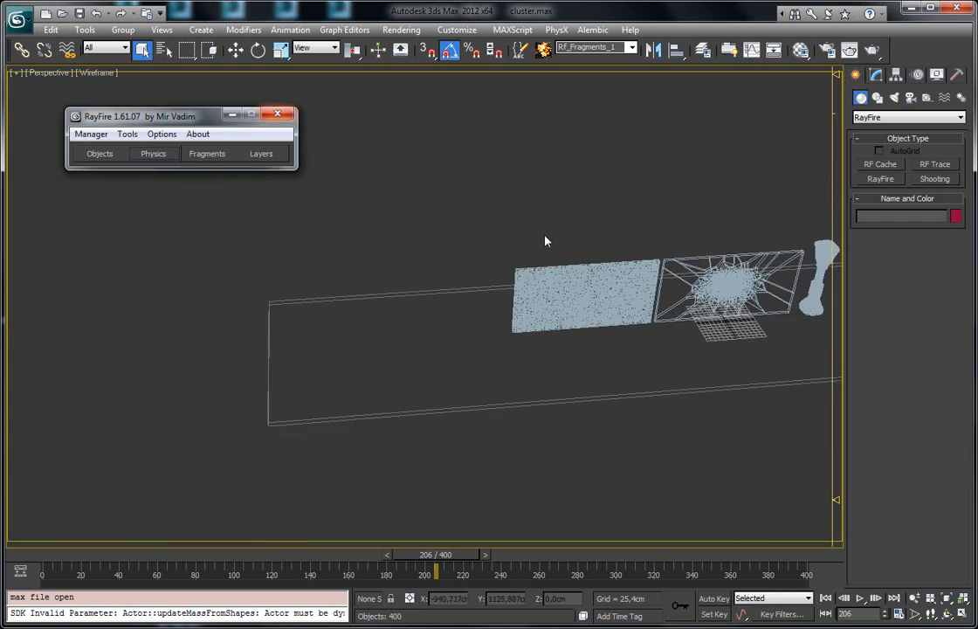
click(554, 285)
key(z)
alt+middle_drag(446, 290, 524, 249)
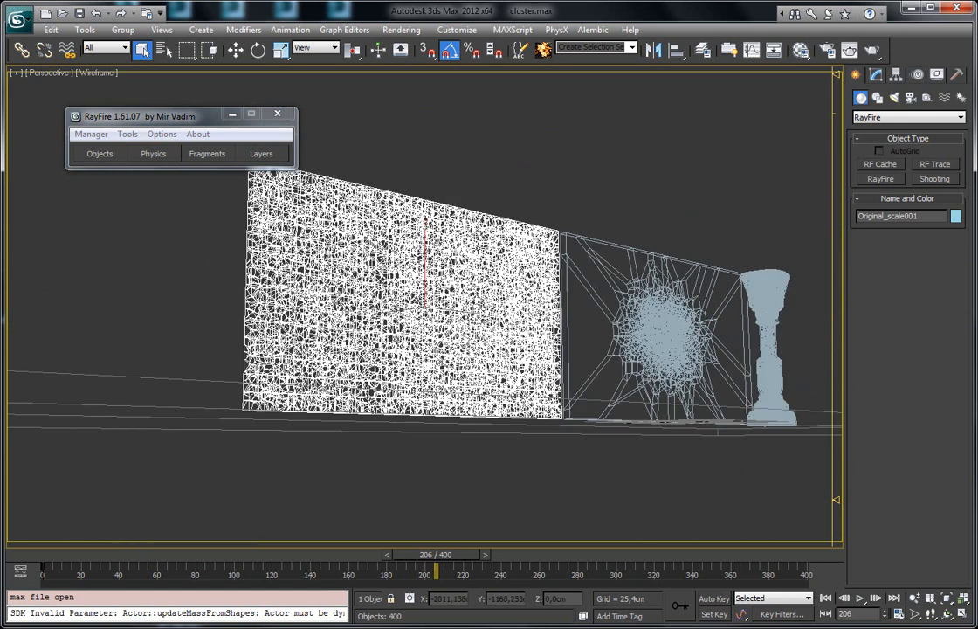
key(F3)
alt+middle_drag(420, 290, 378, 322)
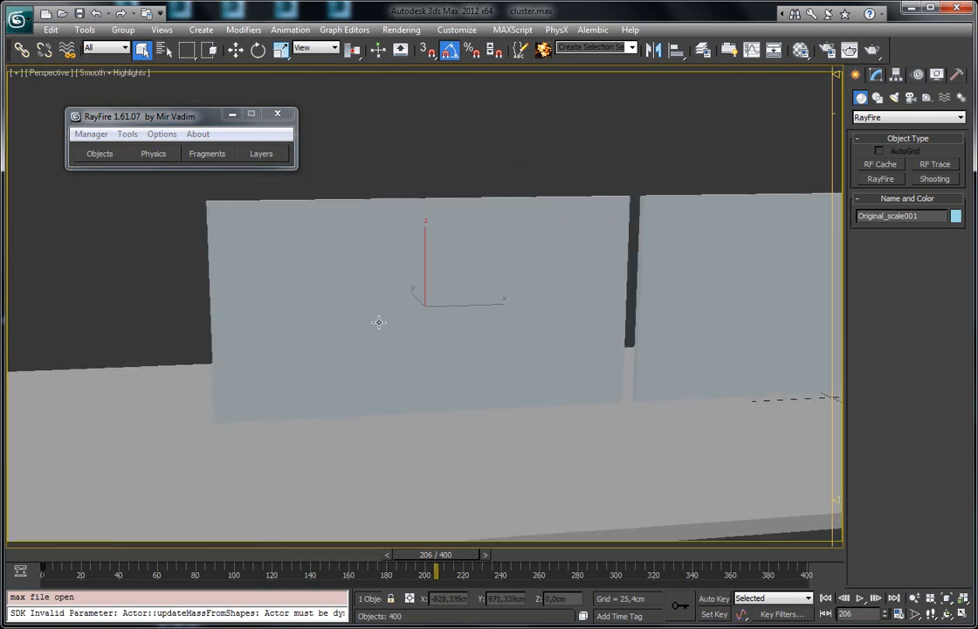
key(F4)
Examine the individual fragments of the Original_scale001 wall by selecting several of them at element level.
click(876, 74)
click(939, 226)
click(435, 302)
scroll(433, 300, up, 3)
click(550, 266)
click(573, 235)
click(346, 159)
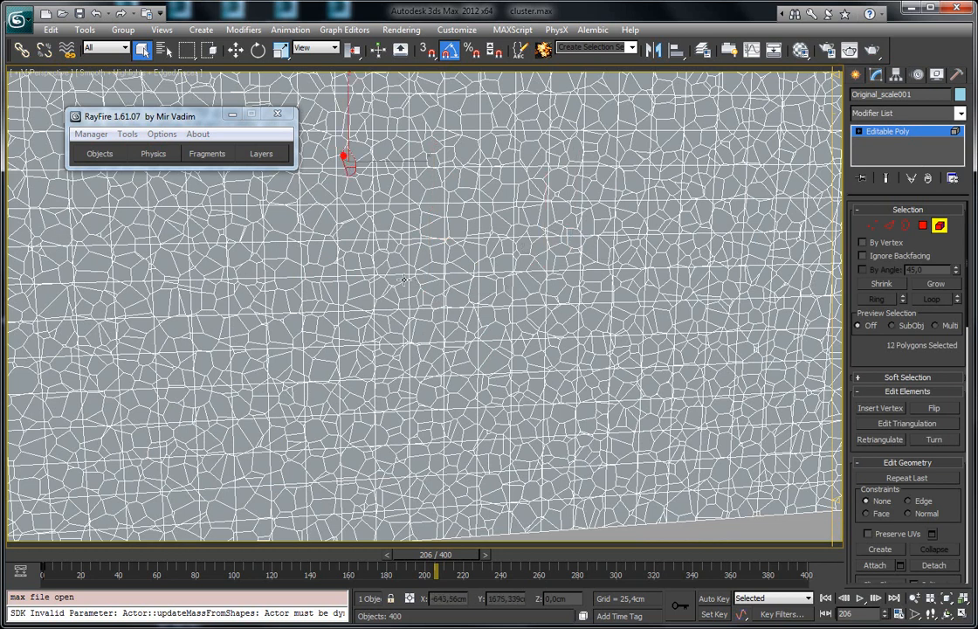
scroll(346, 158, down, 2)
drag(399, 128, 471, 231)
click(939, 226)
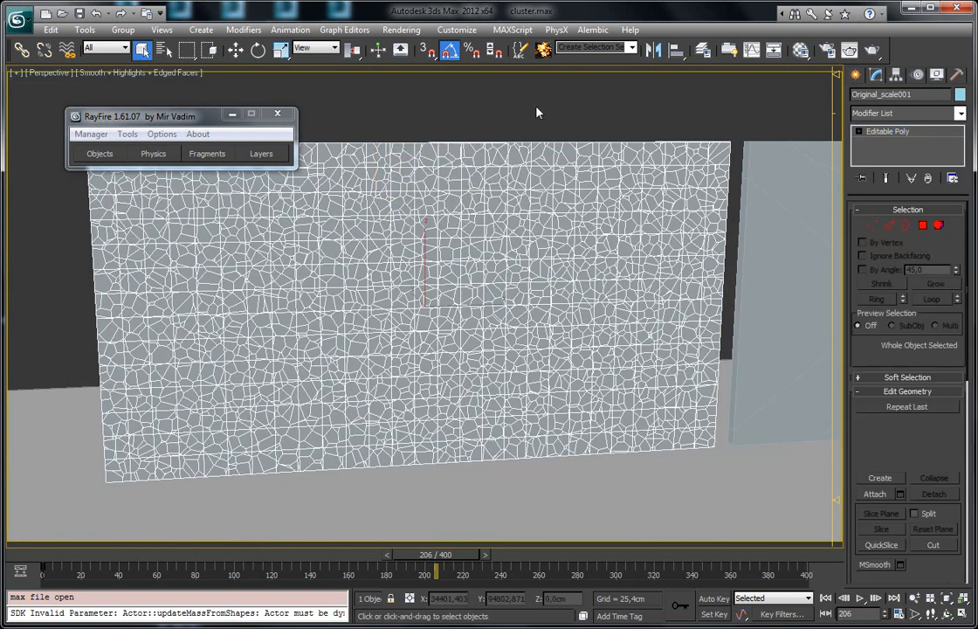
Add a RayFire Clusters modifier to the fragmented wall and turn off the edged faces display.
middle_drag(560, 146, 659, 242)
click(960, 113)
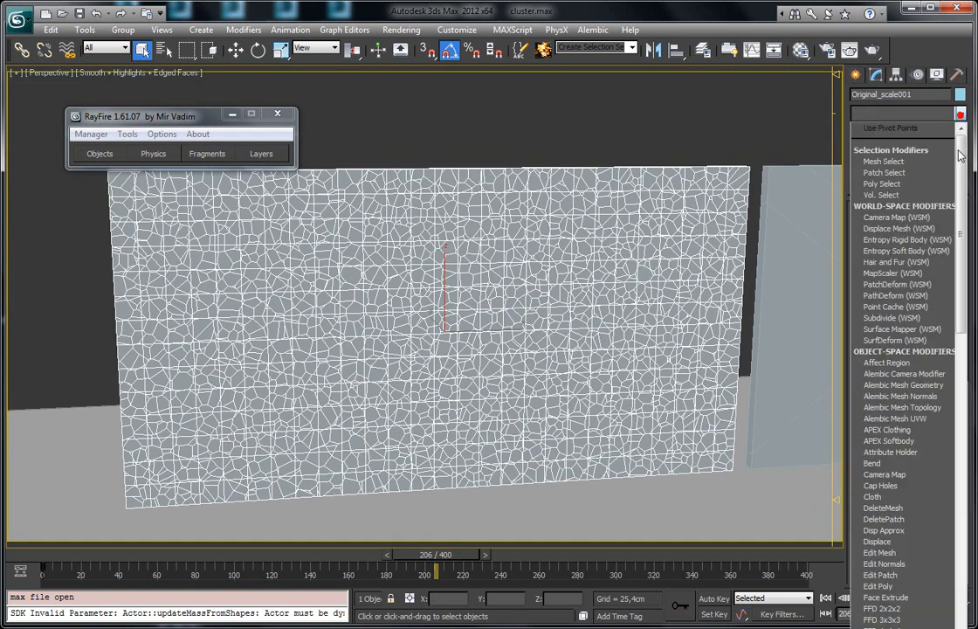
drag(961, 172, 961, 400)
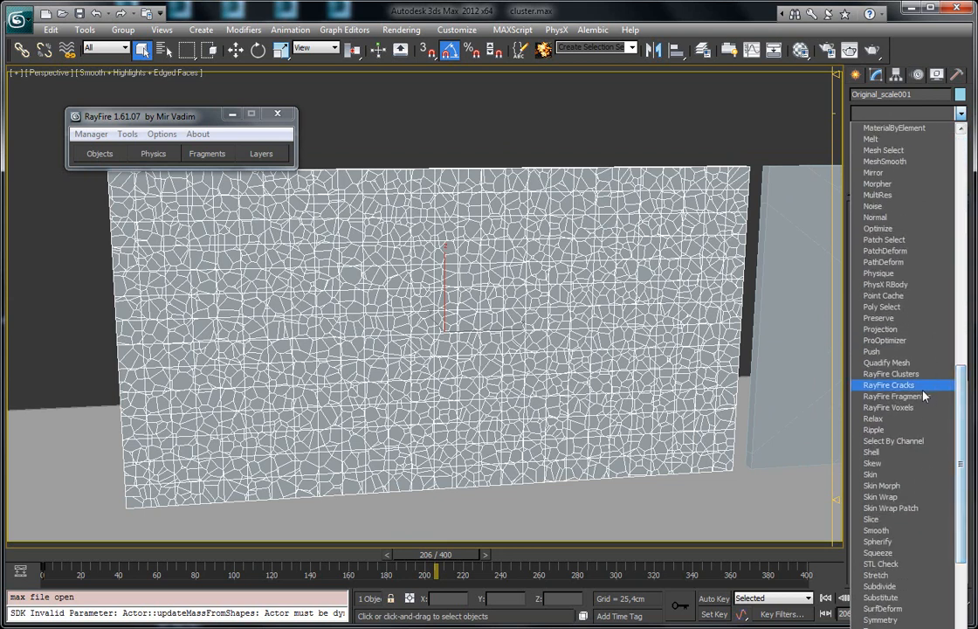
click(891, 374)
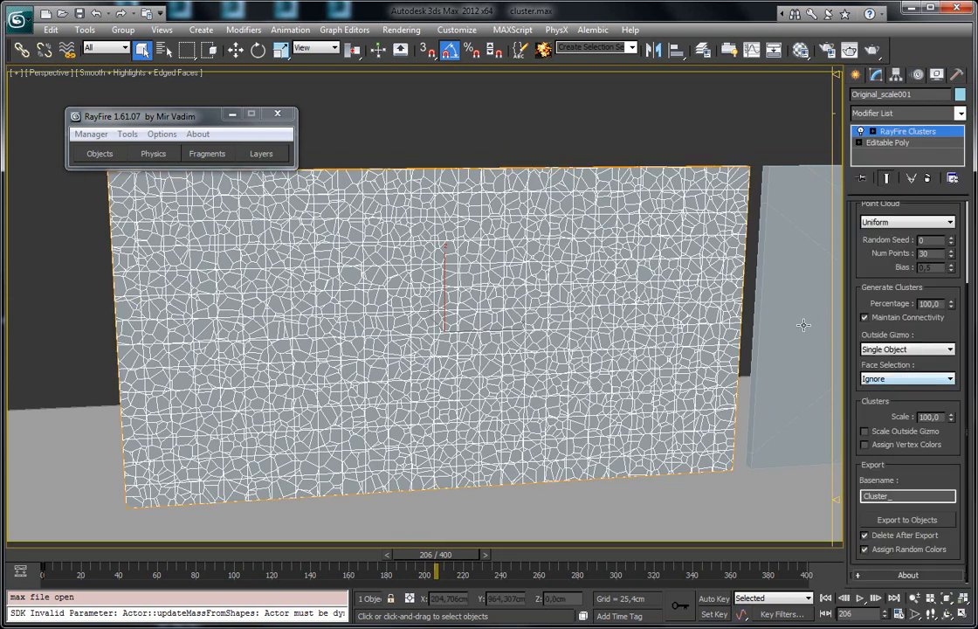
drag(225, 116, 184, 90)
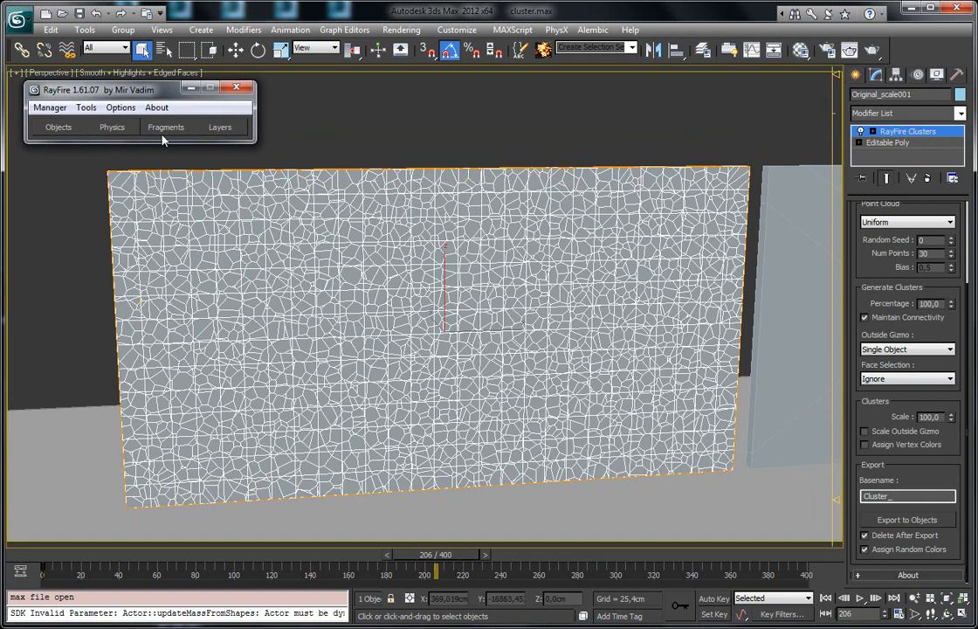
alt+middle_drag(538, 329, 543, 332)
key(F4)
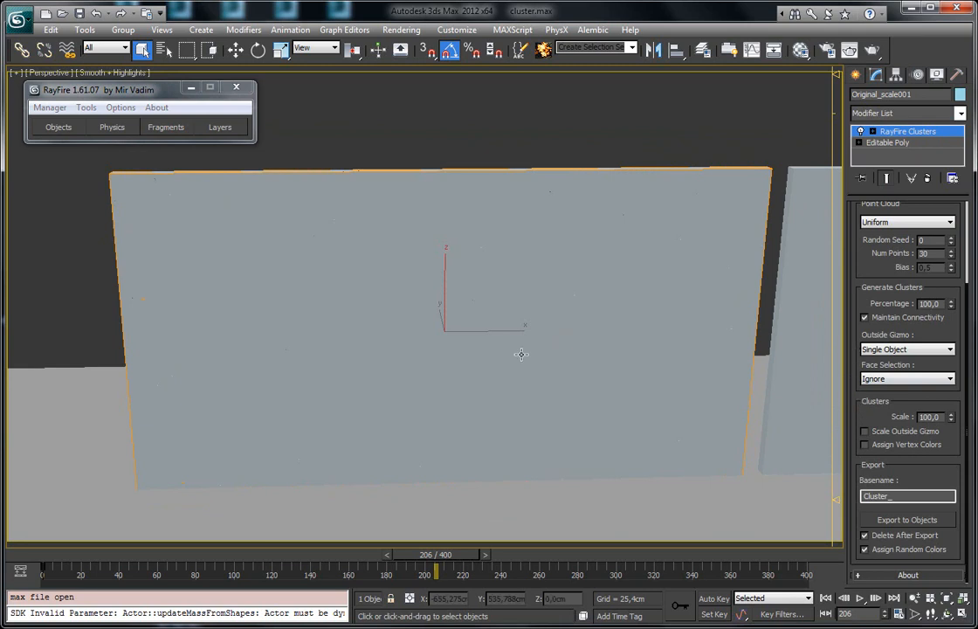
alt+middle_drag(509, 350, 524, 350)
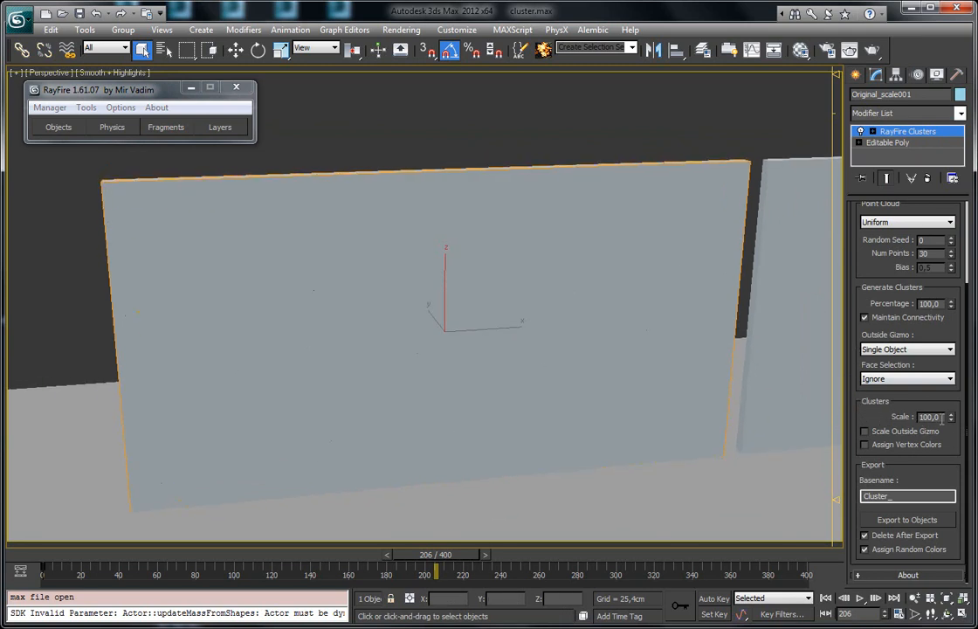
Reduce the cluster scale to 95 and examine the gaps between clusters in shaded and wireframe display.
mouse_move(952, 422)
mouse_down()
mouse_move(952, 432)
mouse_move(948, 418)
mouse_up()
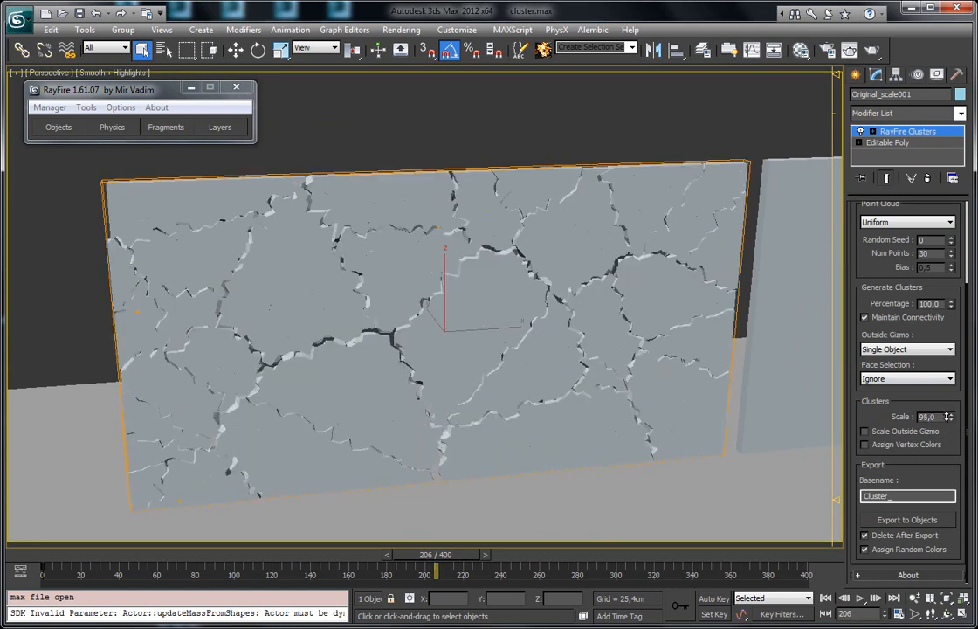
alt+middle_drag(440, 257, 282, 270)
key(F3)
scroll(428, 281, up, 5)
key(F3)
scroll(418, 303, down, 5)
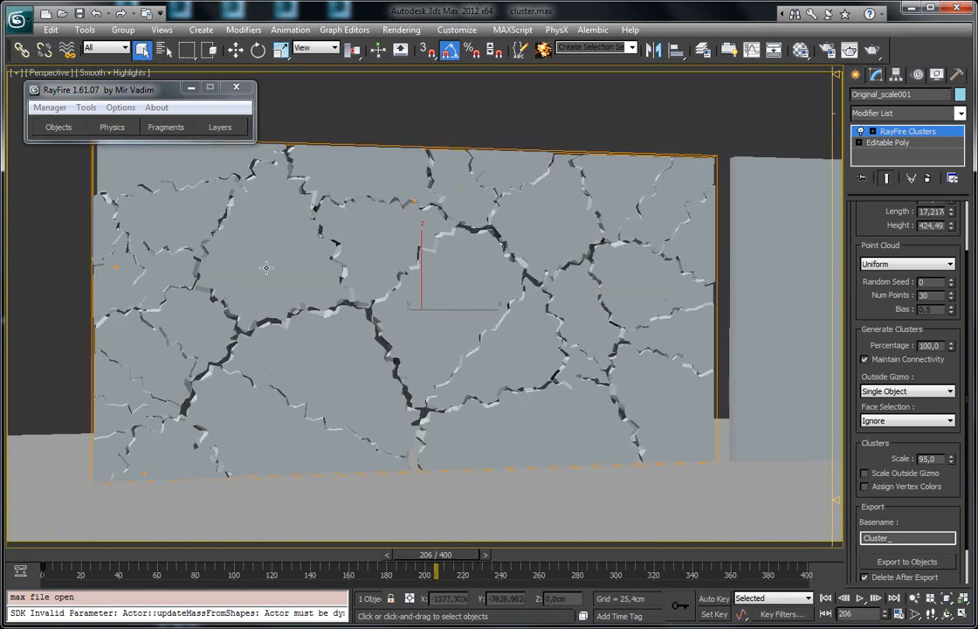
middle_drag(385, 271, 339, 277)
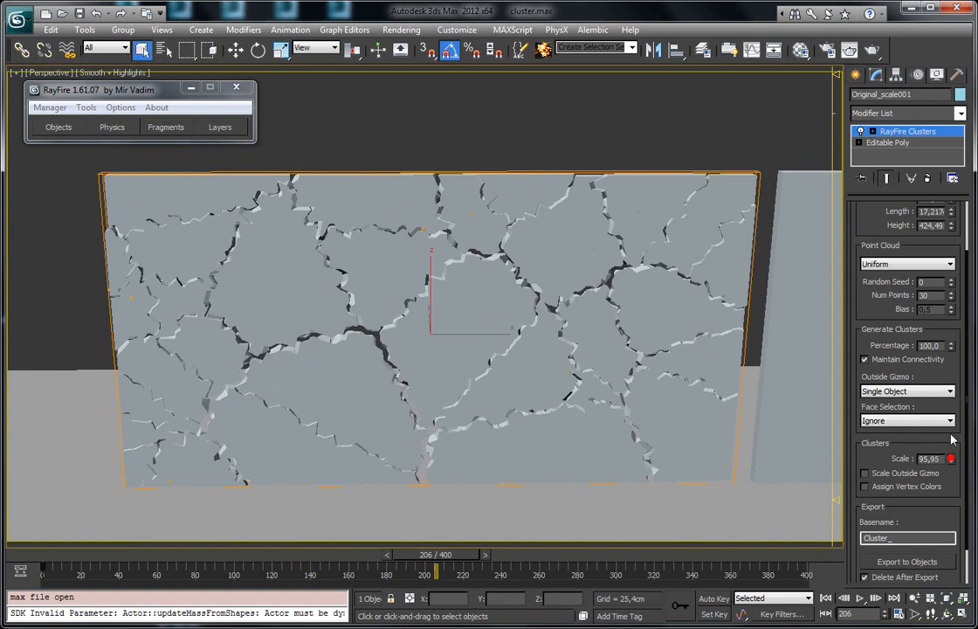
Set the cluster scale back to 100 and assign vertex colors to tell the clusters apart.
drag(952, 443, 952, 431)
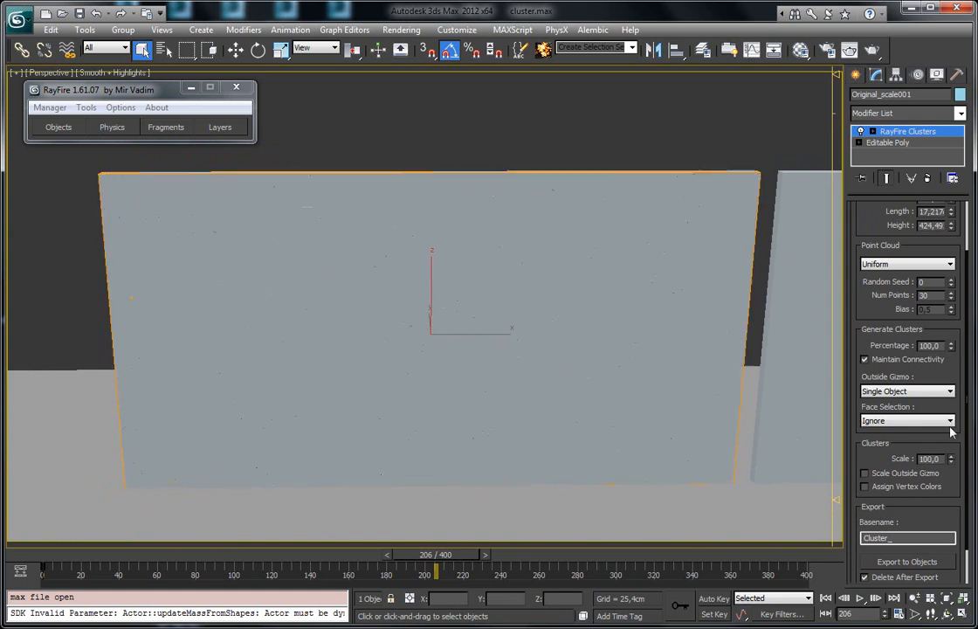
click(868, 486)
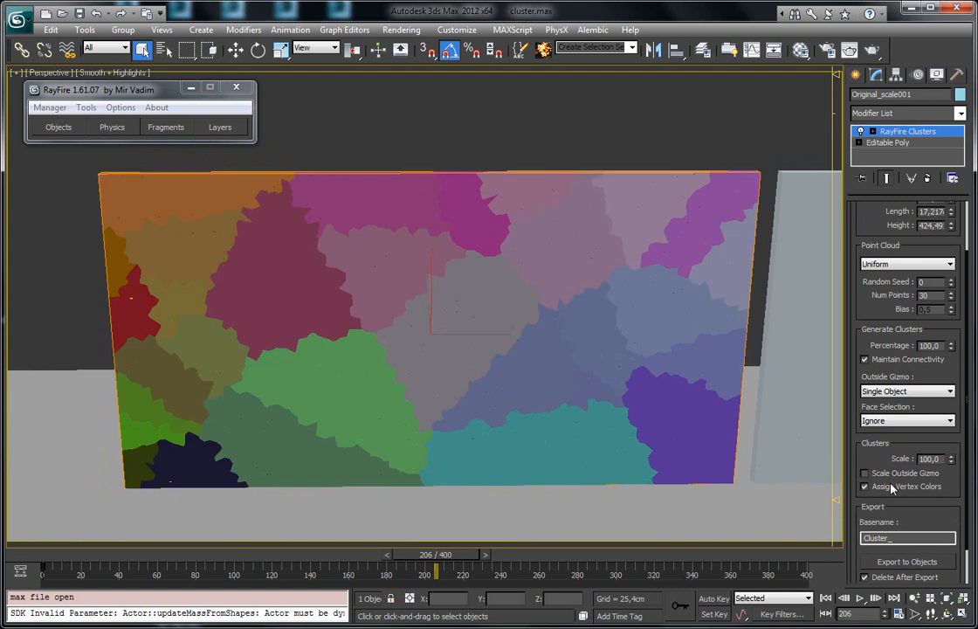
alt+middle_drag(428, 274, 403, 267)
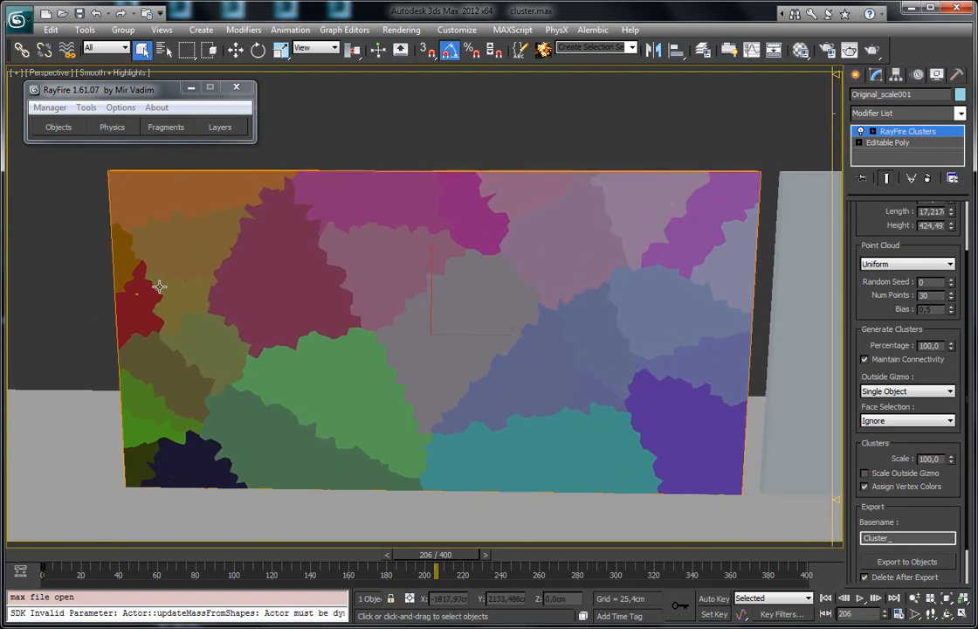
Keep the Box gizmo for the clusters and reduce its width to about 470.47 and its length to about 15.495.
click(922, 488)
drag(868, 229, 862, 330)
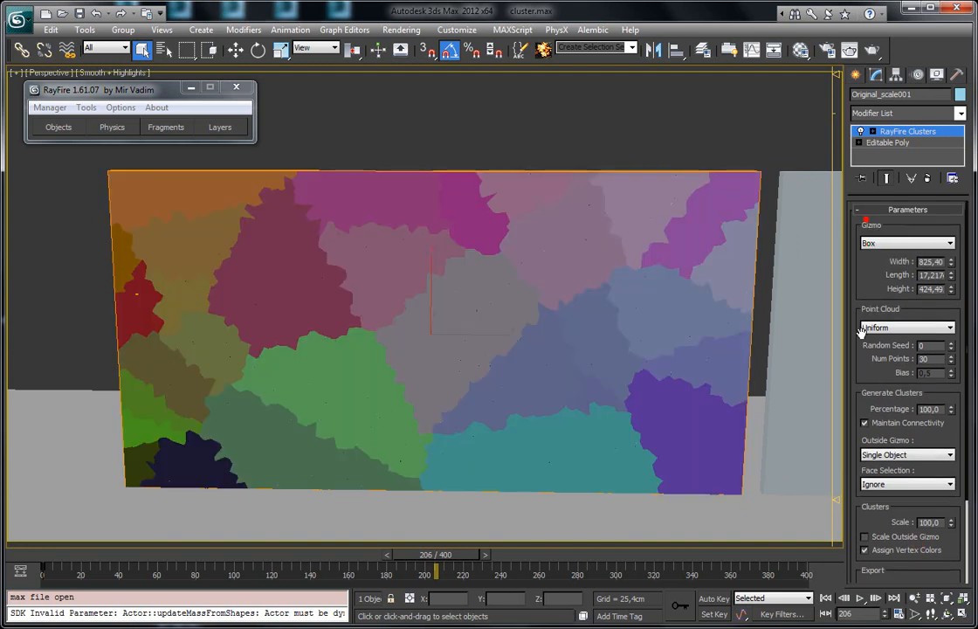
click(882, 246)
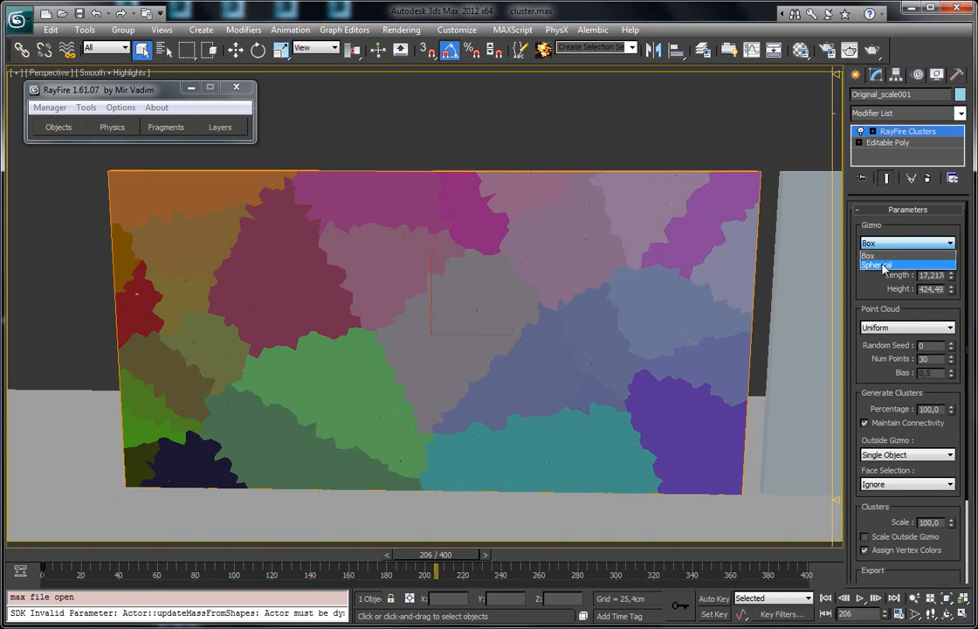
click(880, 255)
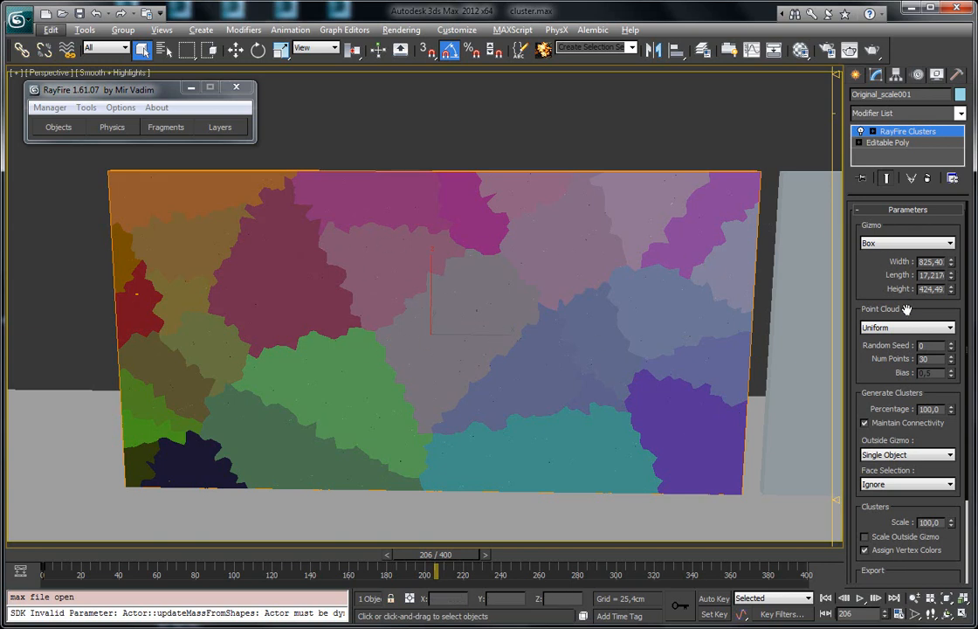
mouse_move(950, 271)
mouse_down()
mouse_move(946, 299)
mouse_move(948, 279)
mouse_up()
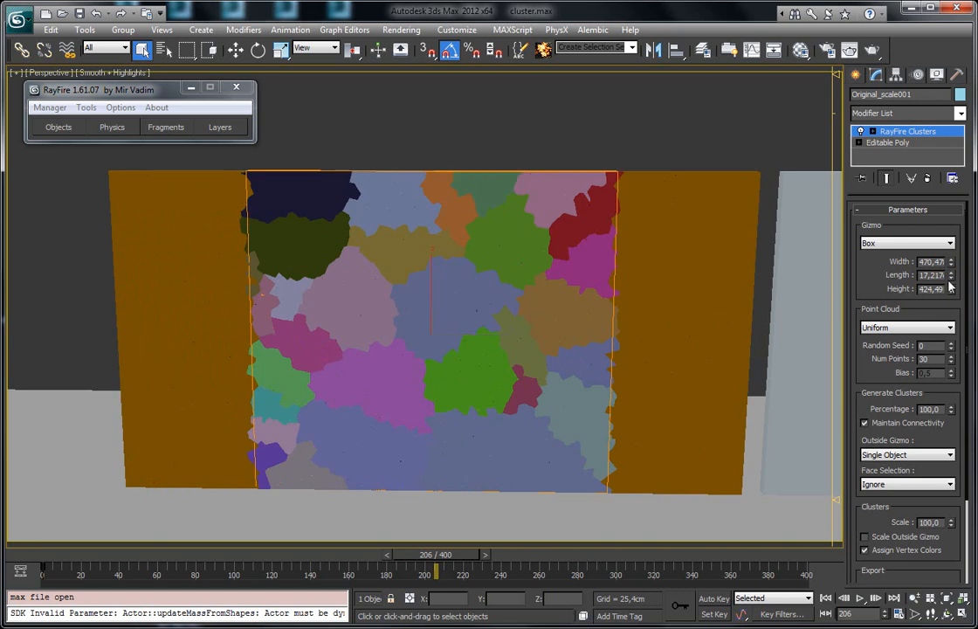
click(950, 281)
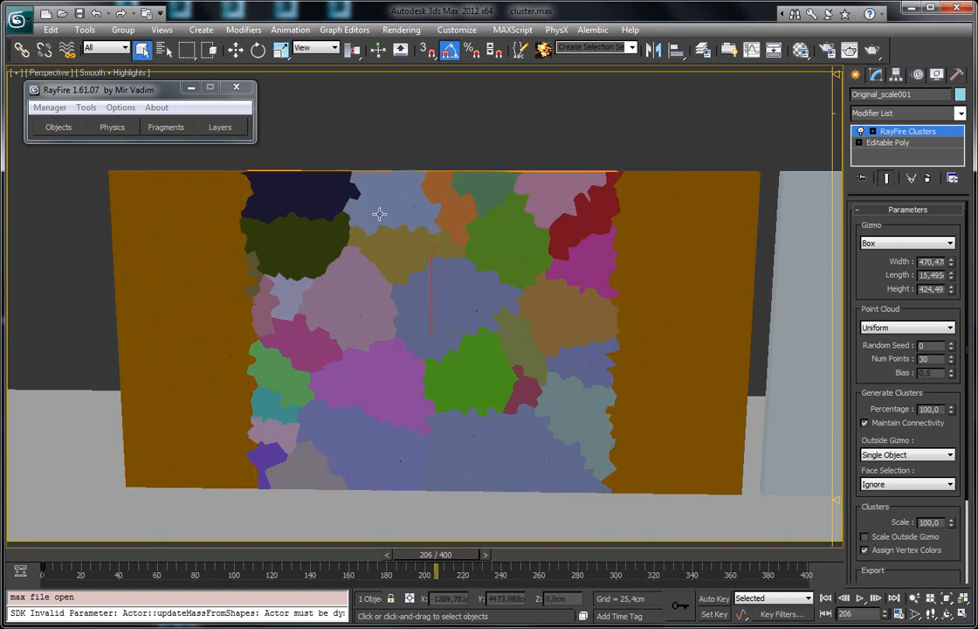
Enter the modifier's Gizmo level, shift the box gizmo across the wall, and pull it off the wall along Y.
click(872, 131)
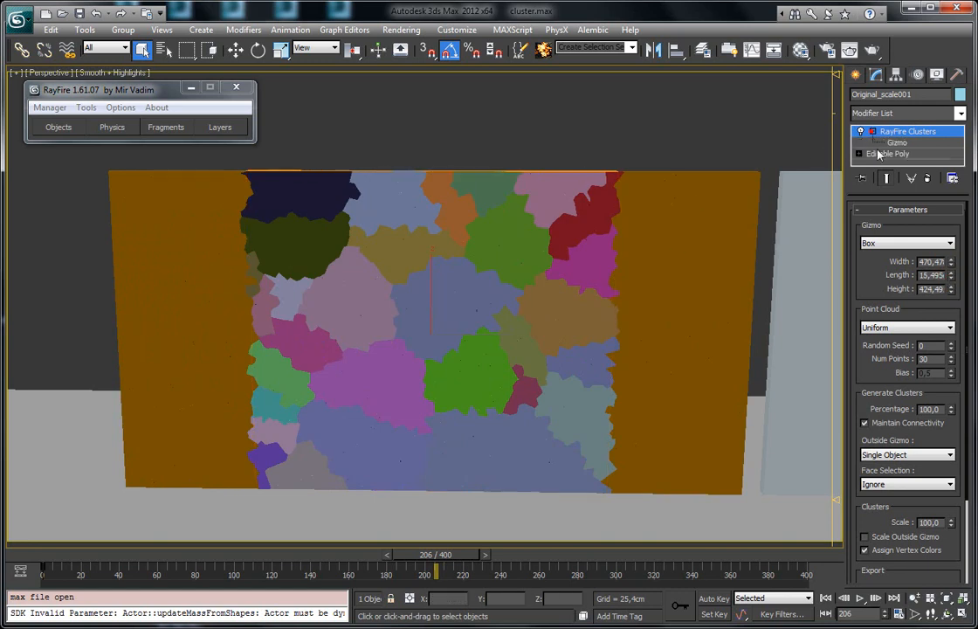
click(896, 143)
key(w)
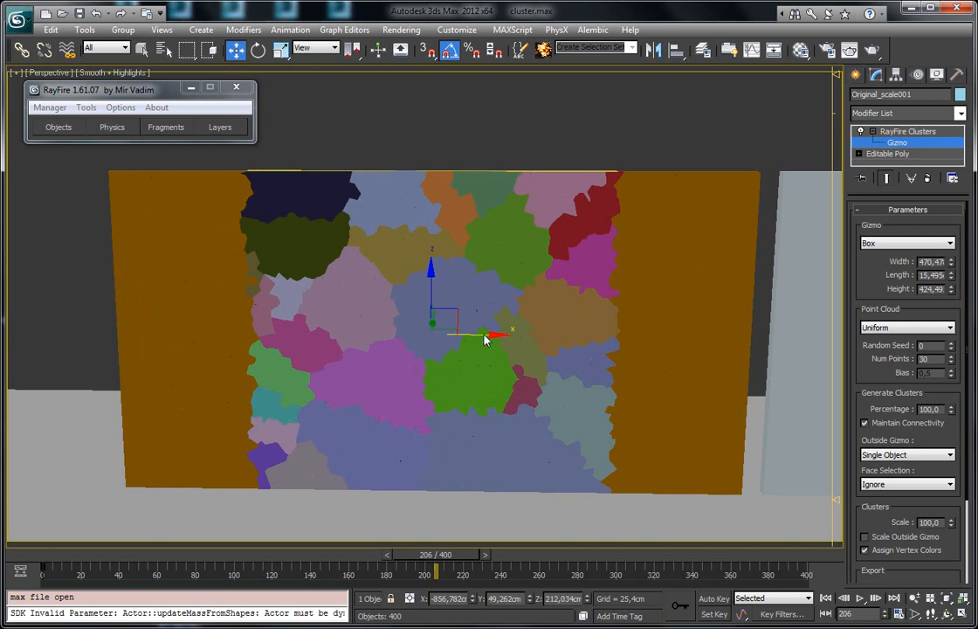
drag(458, 313, 507, 302)
key(F3)
alt+middle_drag(477, 324, 603, 353)
drag(412, 328, 533, 350)
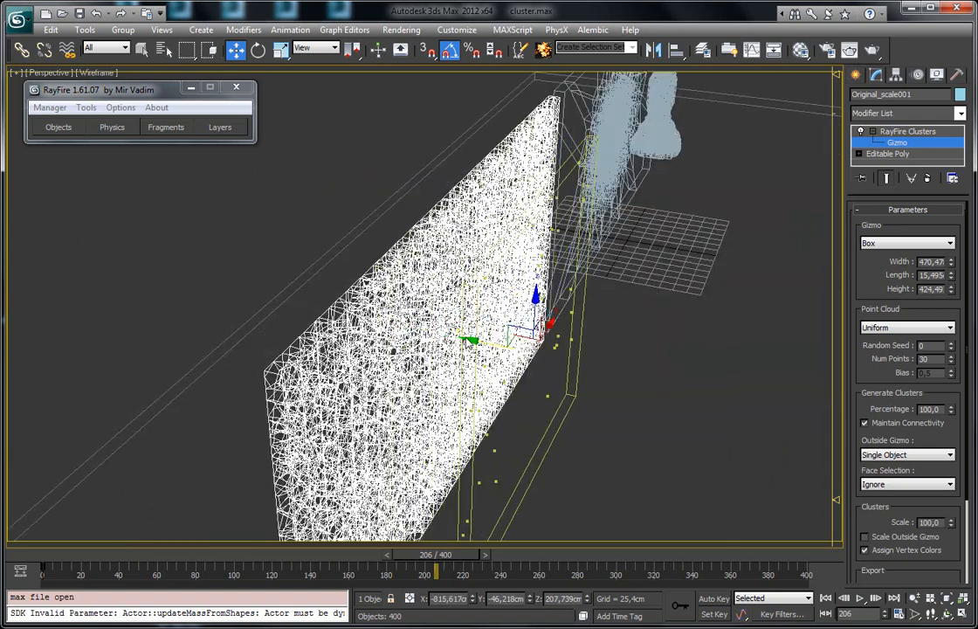
Examine the wall with the gizmo outside it, and move the gizmo back along Y until it encloses the wall's thickness.
key(F3)
mouse_move(491, 335)
alt+middle_down()
mouse_move(395, 375)
mouse_move(382, 301)
mouse_move(400, 229)
alt+middle_up()
scroll(411, 240, up, 3)
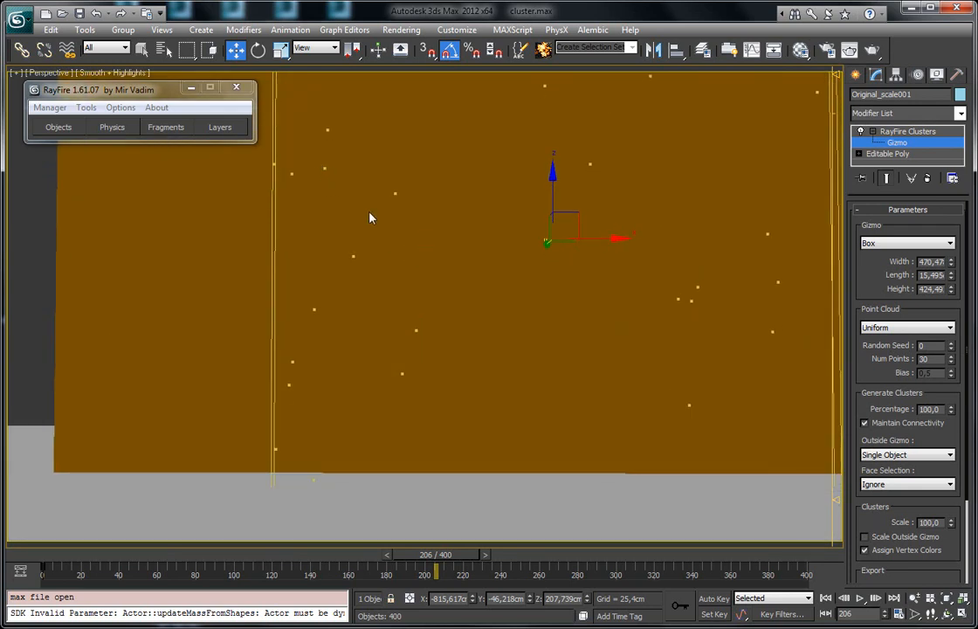
scroll(340, 266, down, 4)
alt+middle_drag(423, 262, 456, 253)
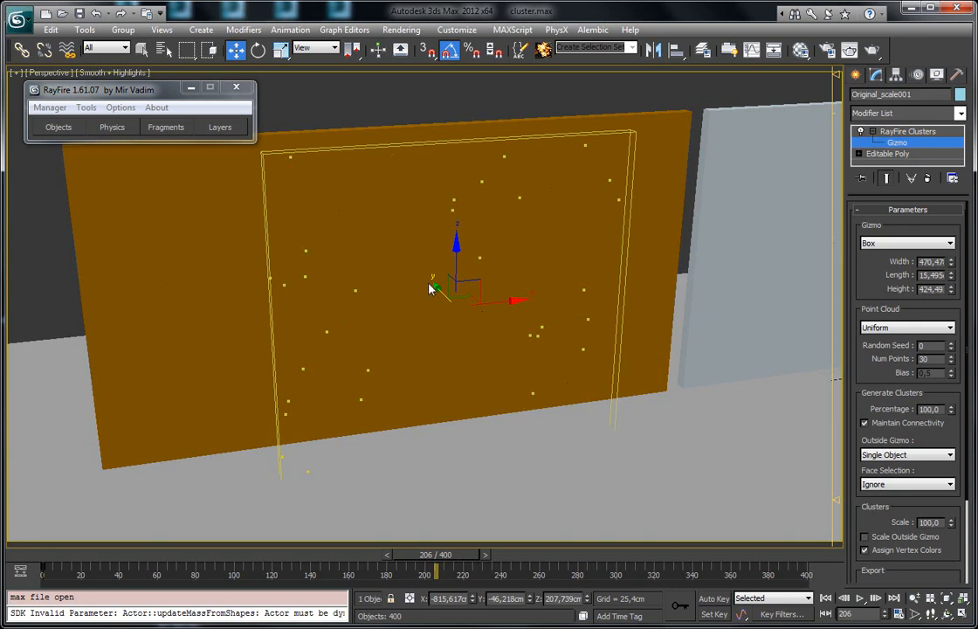
alt+middle_drag(273, 232, 377, 271)
drag(406, 291, 358, 273)
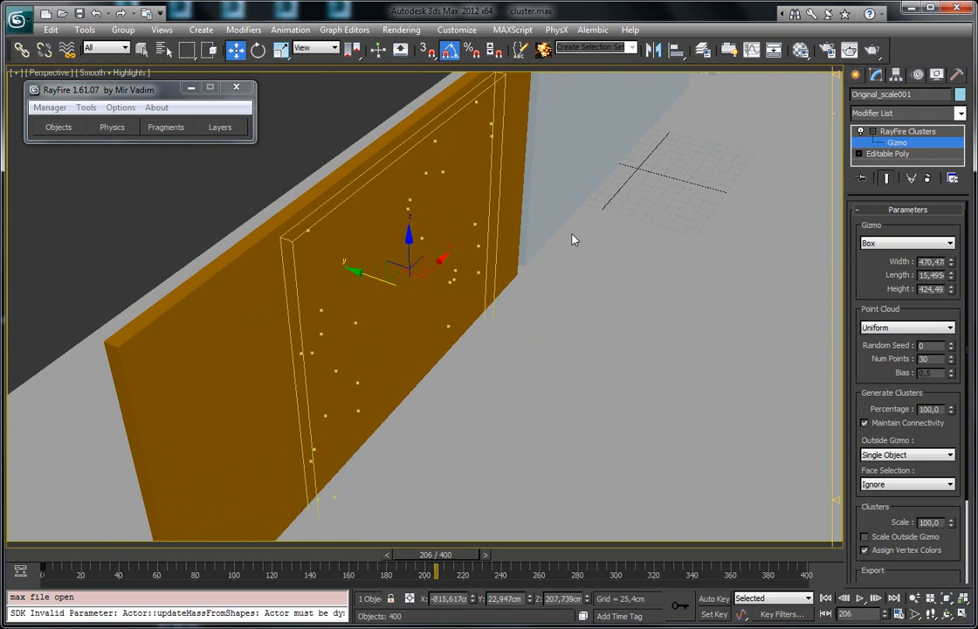
drag(345, 269, 340, 267)
alt+middle_drag(341, 266, 323, 252)
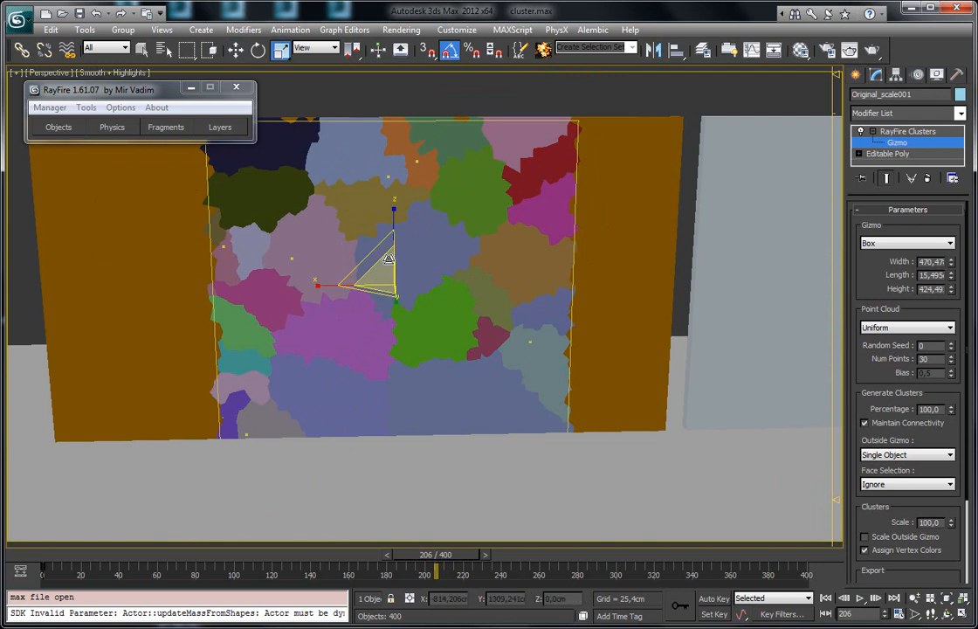
Rotate the box gizmo in the plane of the wall and scale it up uniformly to 126%.
key(e)
drag(380, 229, 395, 233)
key(r)
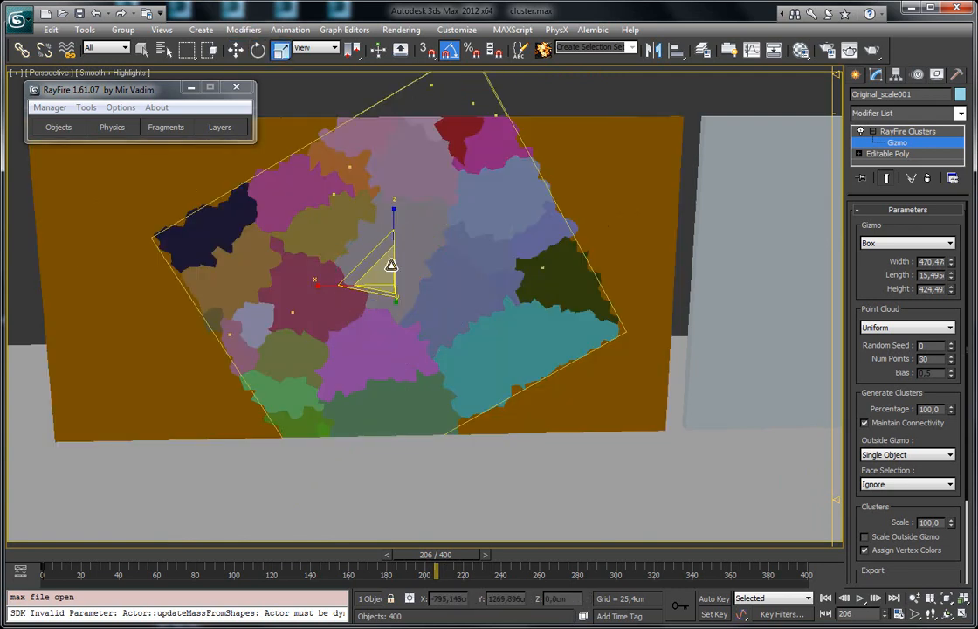
drag(385, 271, 383, 257)
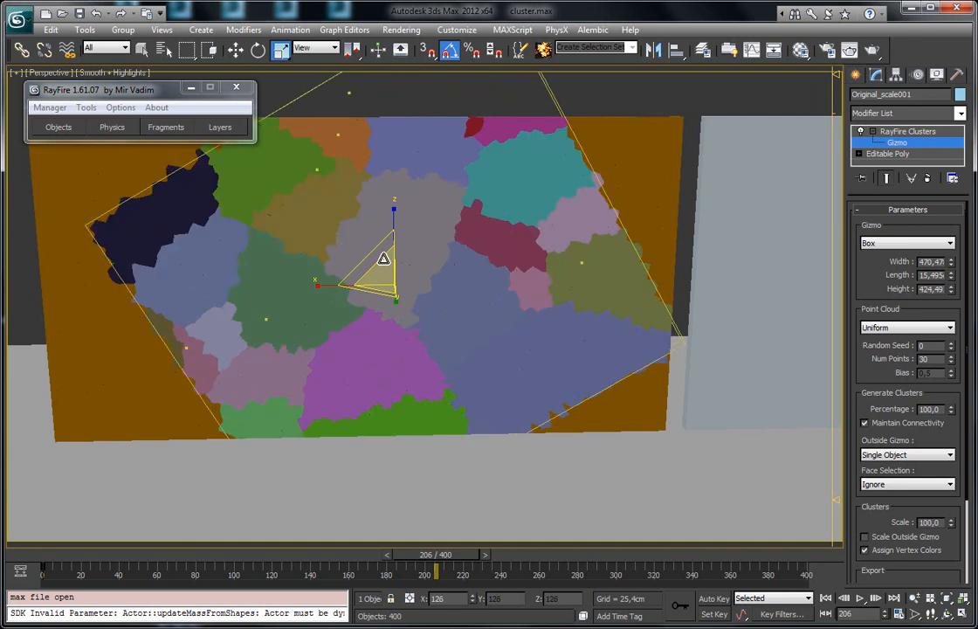
alt+middle_drag(346, 282, 411, 299)
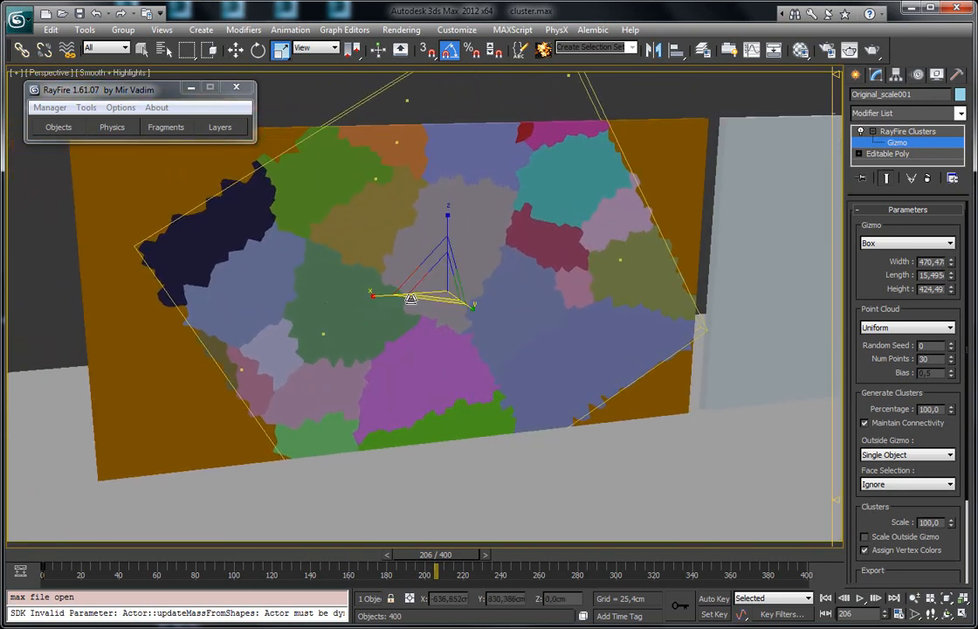
Switch the cluster gizmo to Spherical and reduce its radius to about 255.87.
click(884, 247)
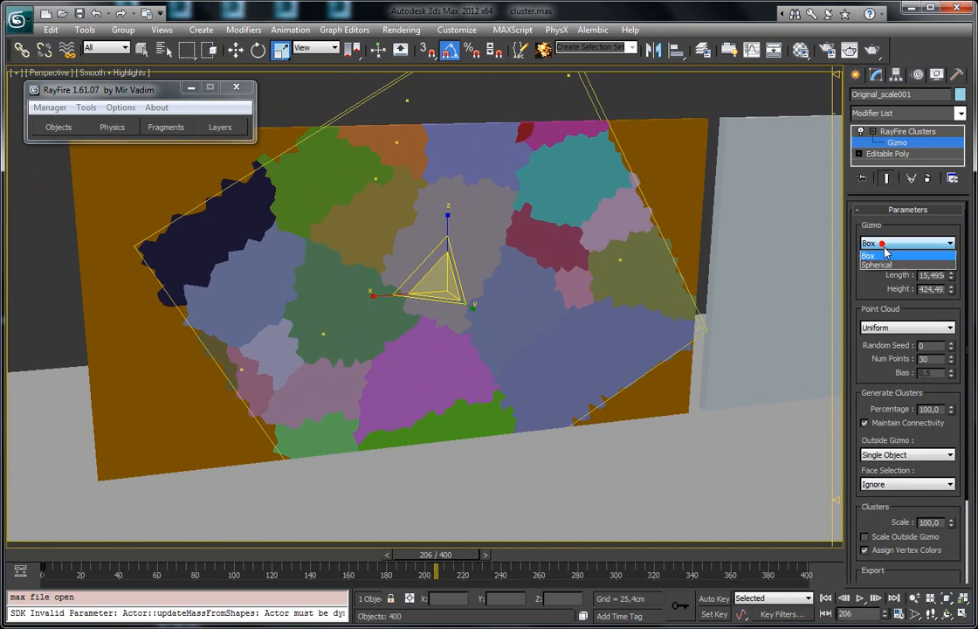
click(883, 266)
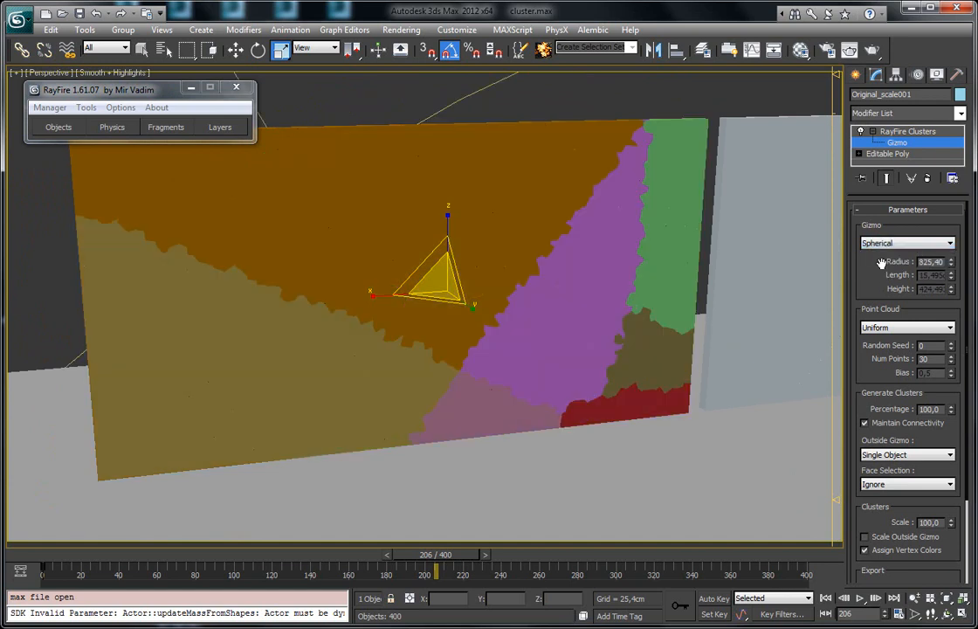
scroll(405, 194, down, 5)
scroll(405, 194, up, 3)
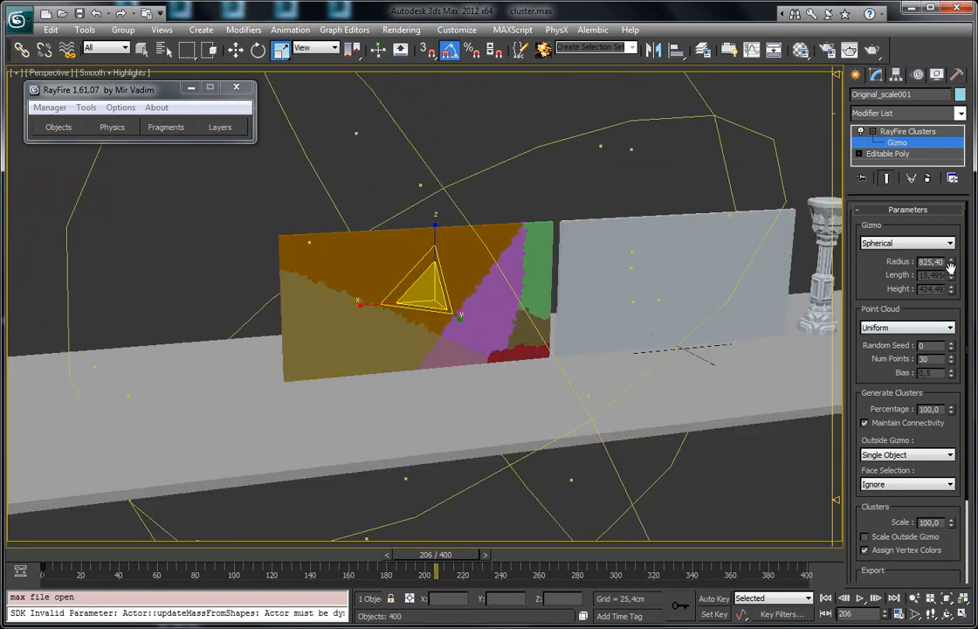
drag(950, 276, 945, 306)
alt+middle_drag(531, 283, 500, 288)
scroll(499, 287, up, 5)
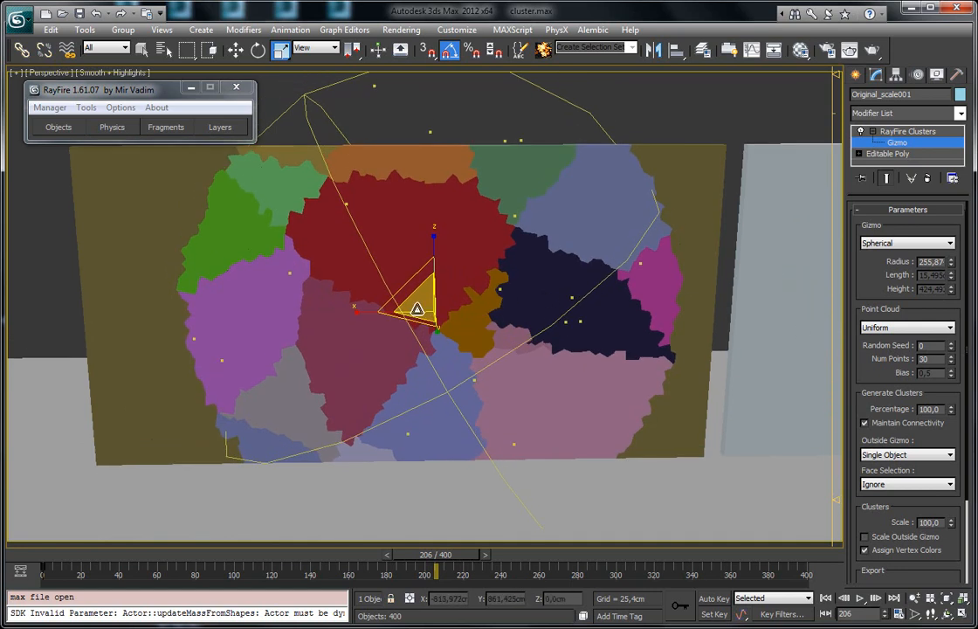
Move the spherical gizmo sideways along the wall and reduce its radius to about 214.93.
key(w)
drag(466, 310, 447, 311)
drag(952, 272, 951, 274)
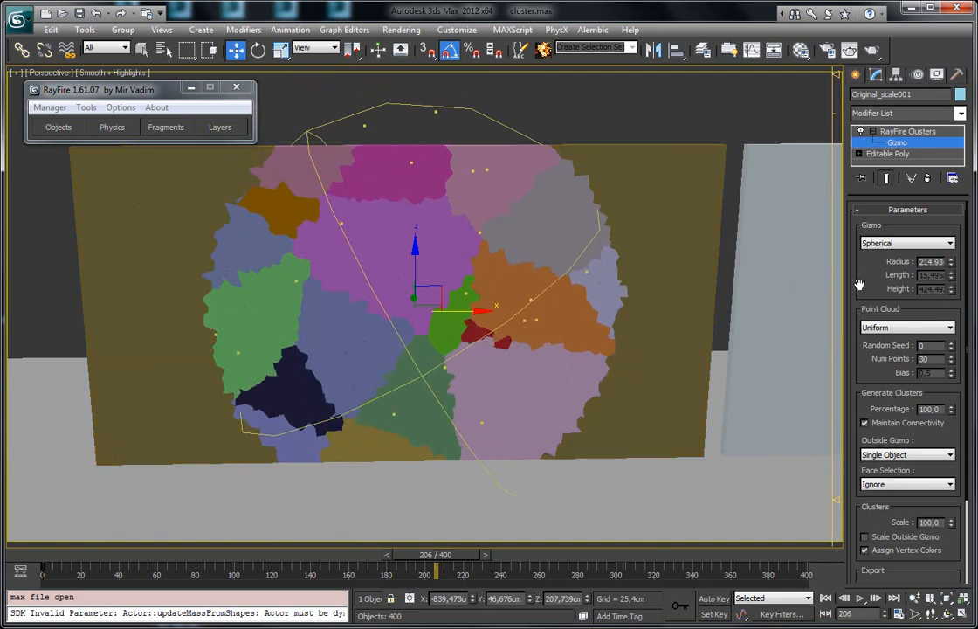
drag(859, 285, 860, 261)
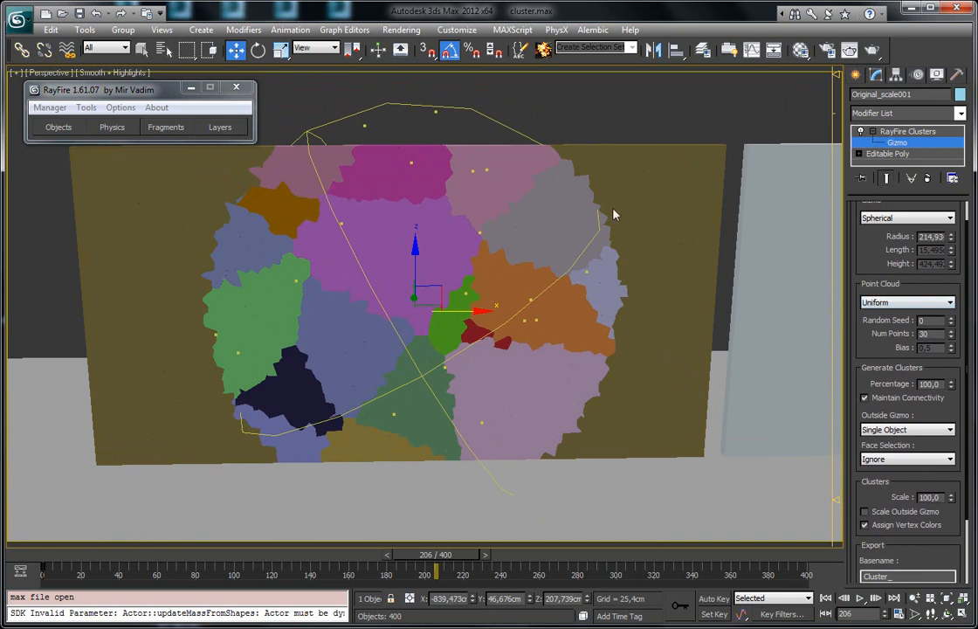
drag(870, 248, 870, 252)
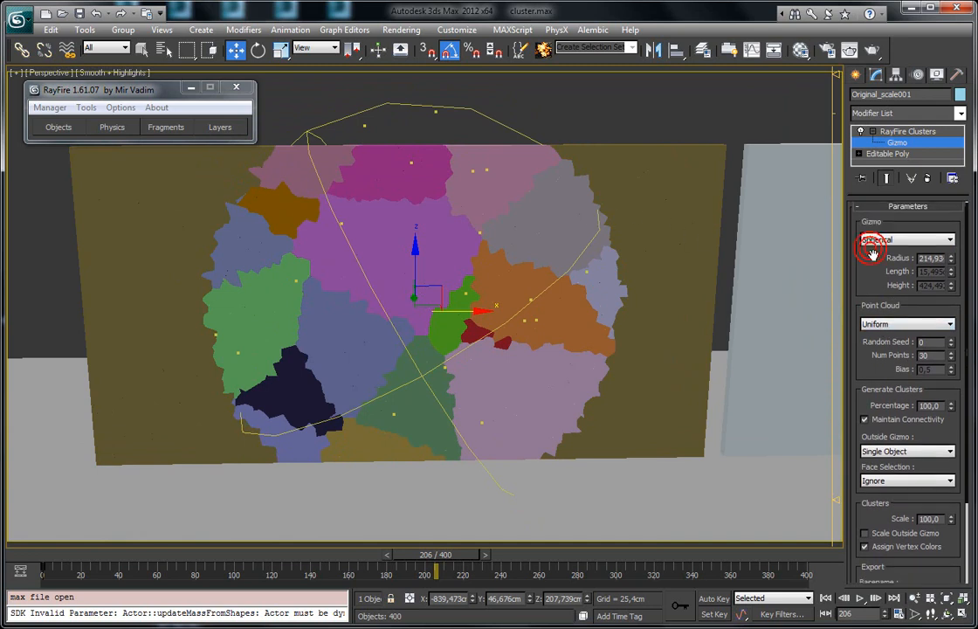
Switch the gizmo back to Box, rotate it square with the wall, and set the rotation's reference coordinates to World.
click(873, 241)
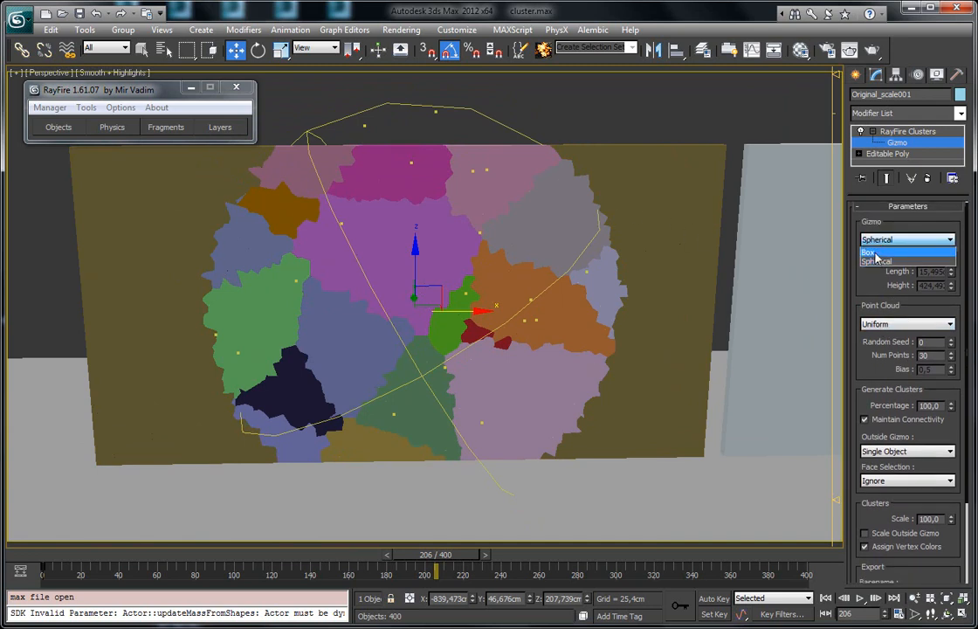
click(874, 253)
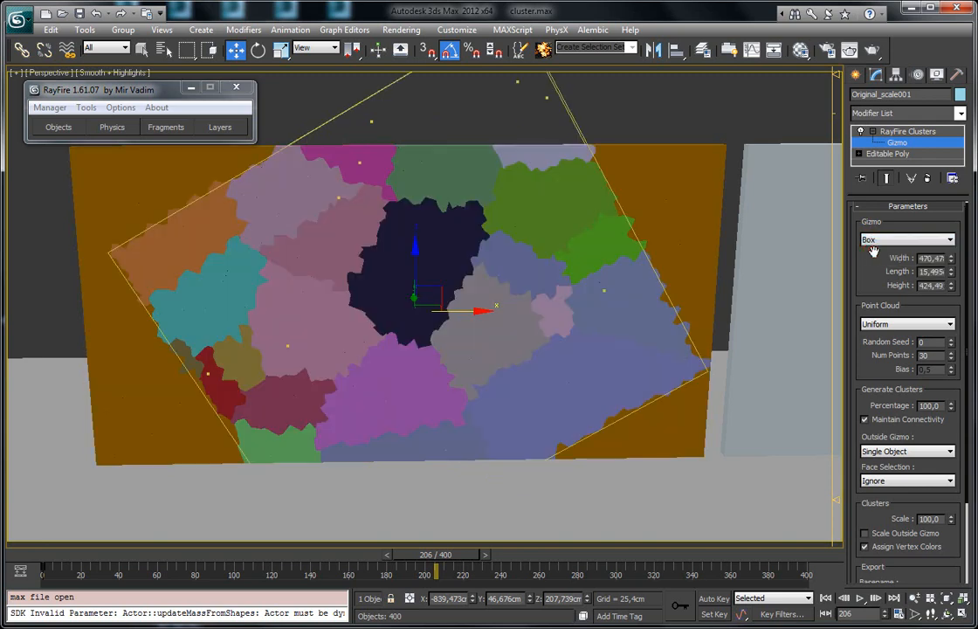
key(r)
key(e)
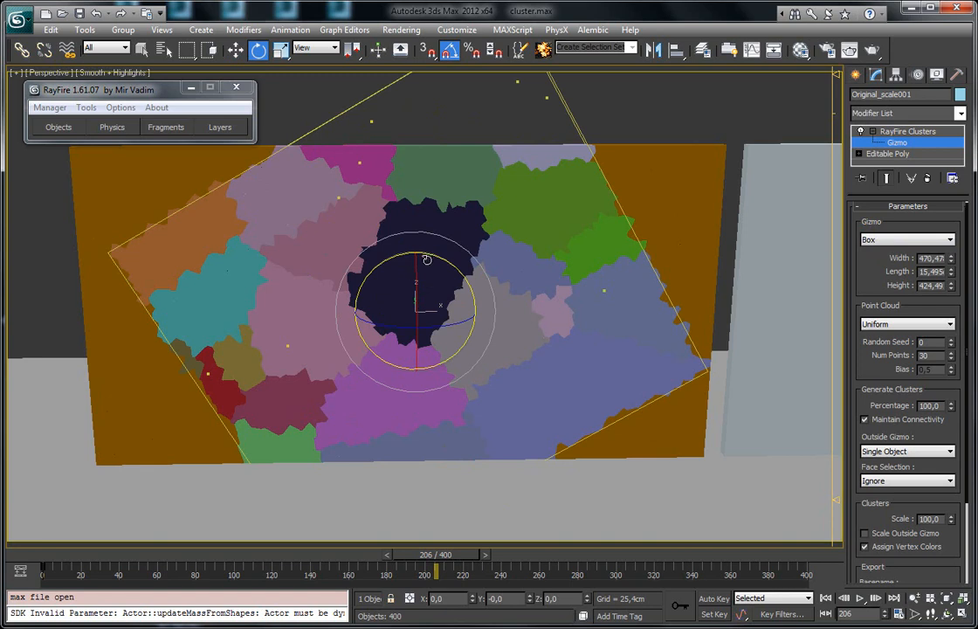
drag(420, 259, 468, 284)
right_click(467, 283)
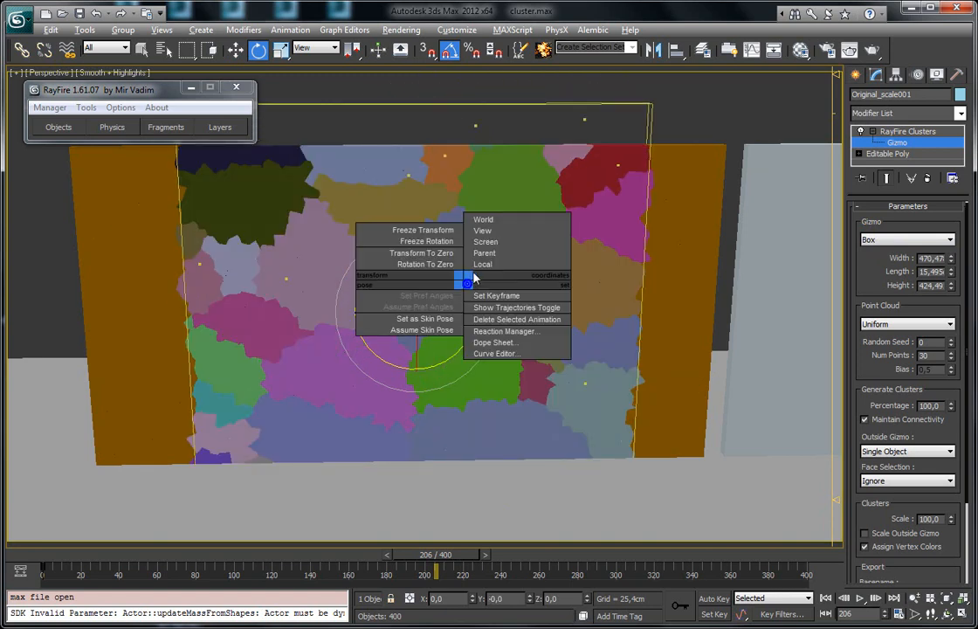
click(479, 225)
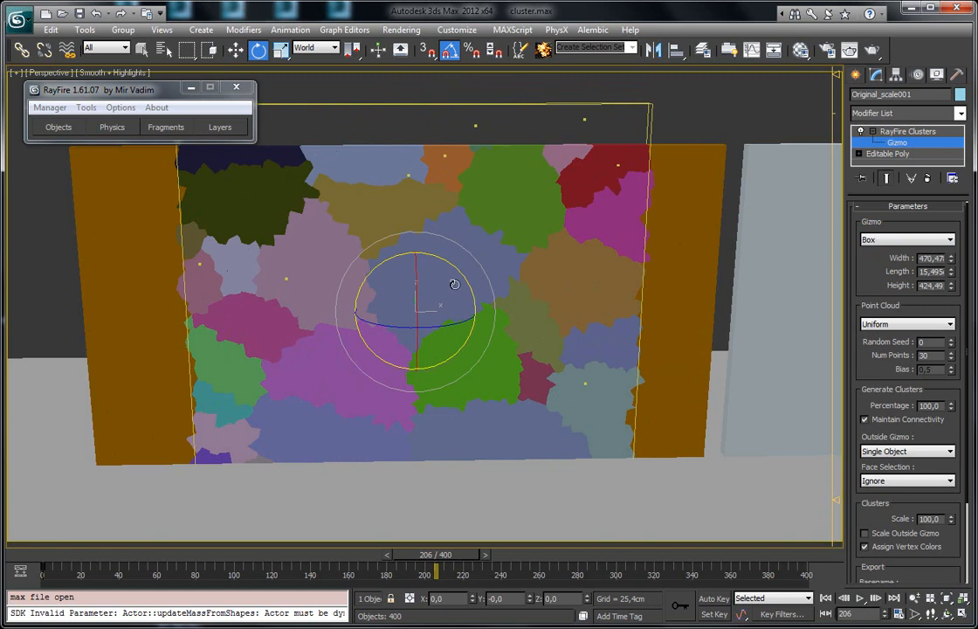
Stretch the box gizmo along X by 116% and again by 124% to cover the whole wall, keeping the Uniform point cloud.
key(r)
drag(343, 314, 336, 311)
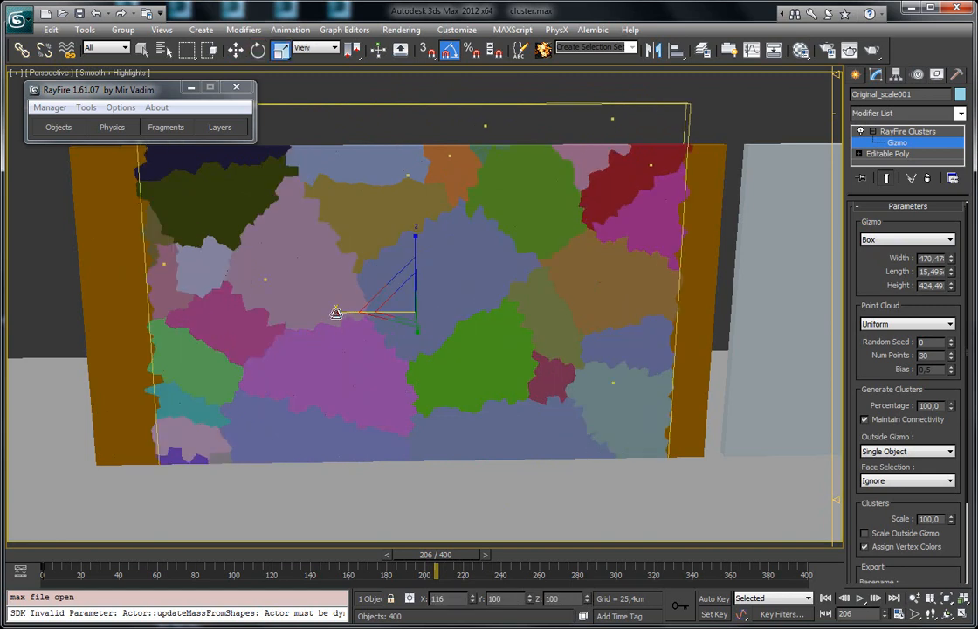
click(904, 324)
click(896, 337)
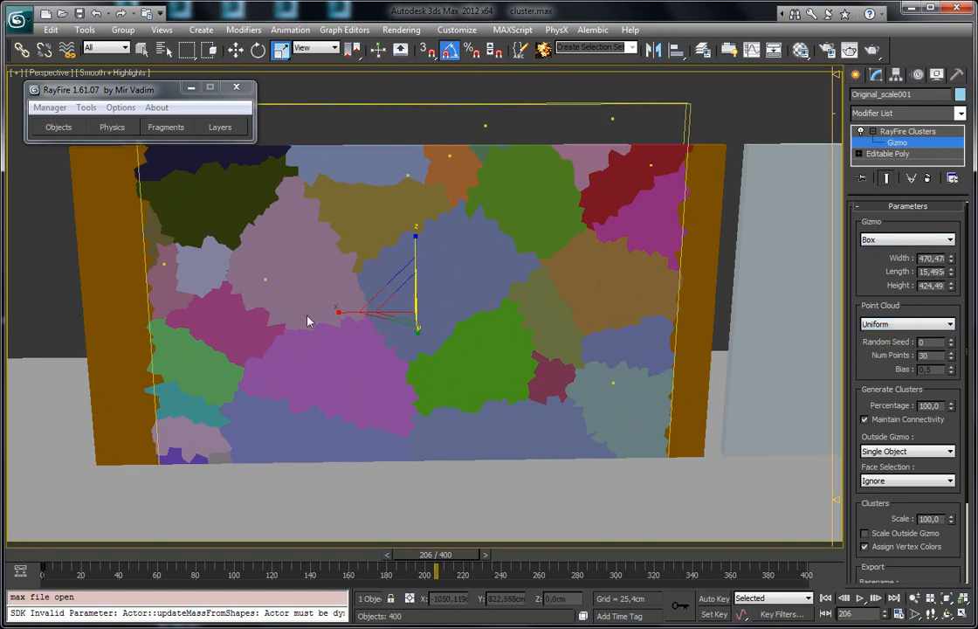
drag(327, 312, 325, 312)
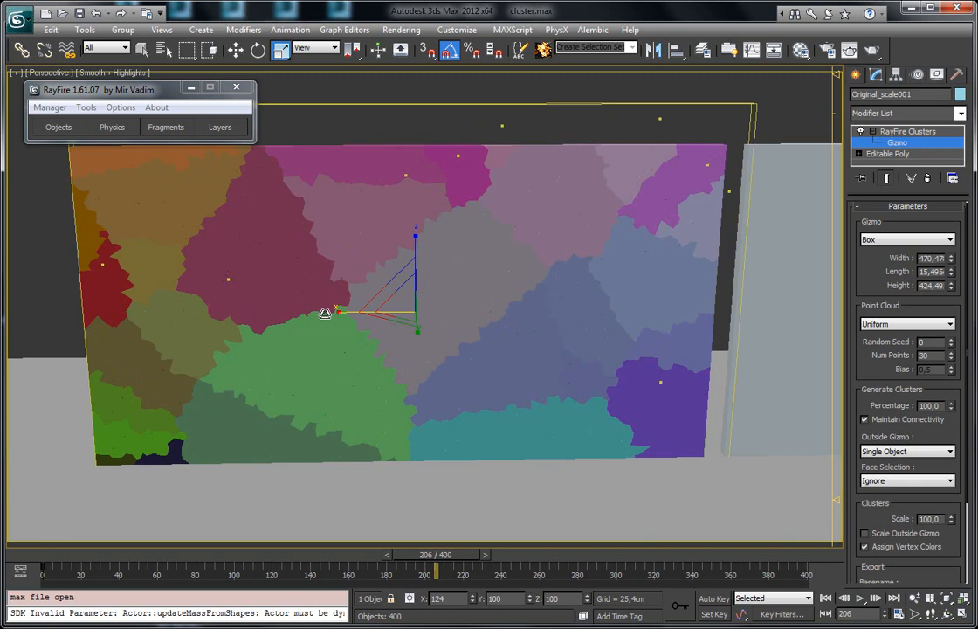
Set the number of points to 70 and keep the point cloud type on Uniform.
double_click(931, 357)
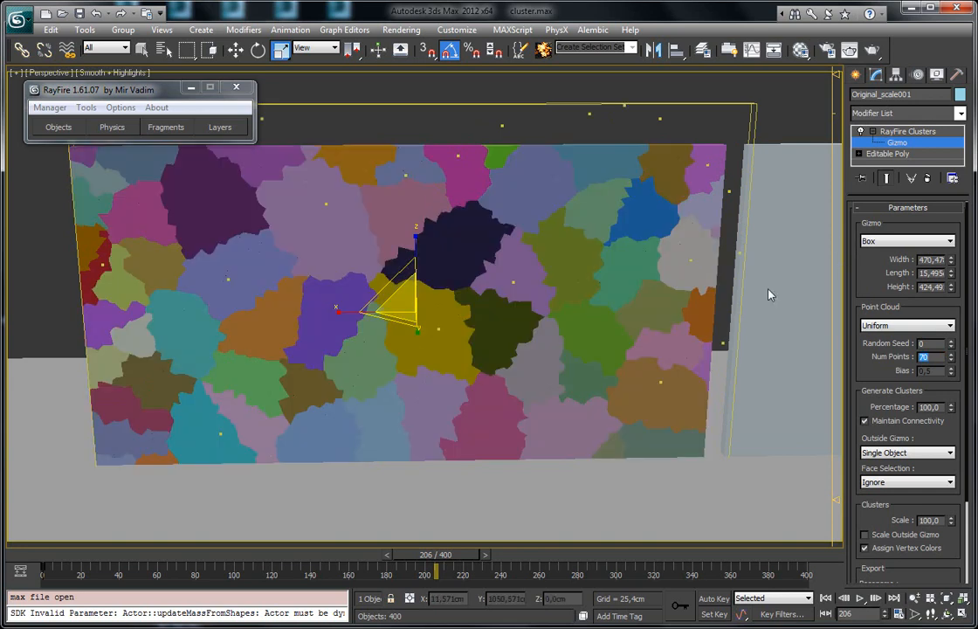
click(884, 325)
click(881, 340)
alt+middle_drag(514, 327, 281, 279)
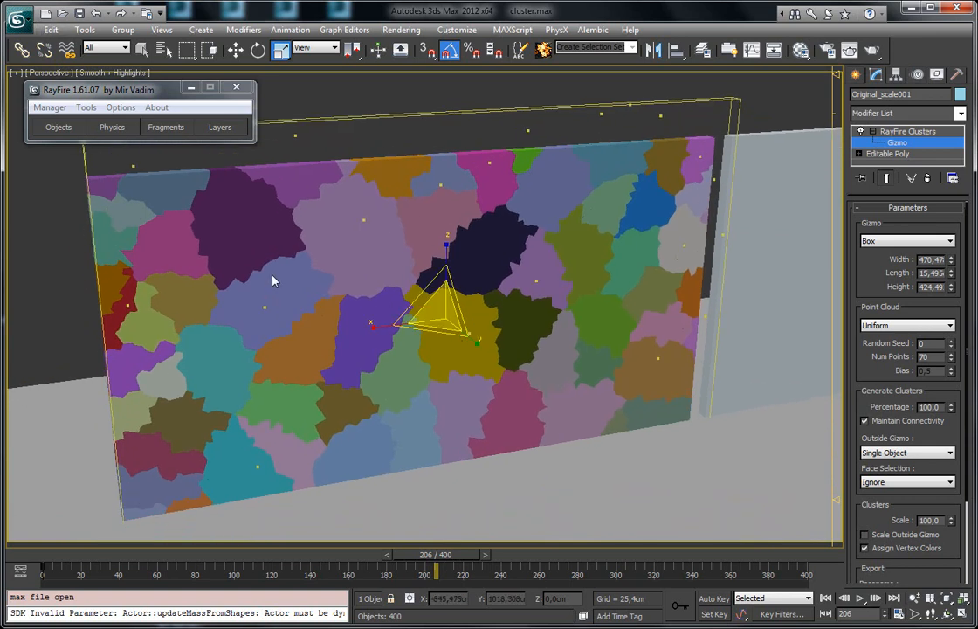
click(909, 325)
click(890, 335)
Try random seeds 1 to 3 to compare cluster layouts, and return the seed to 0.
click(953, 344)
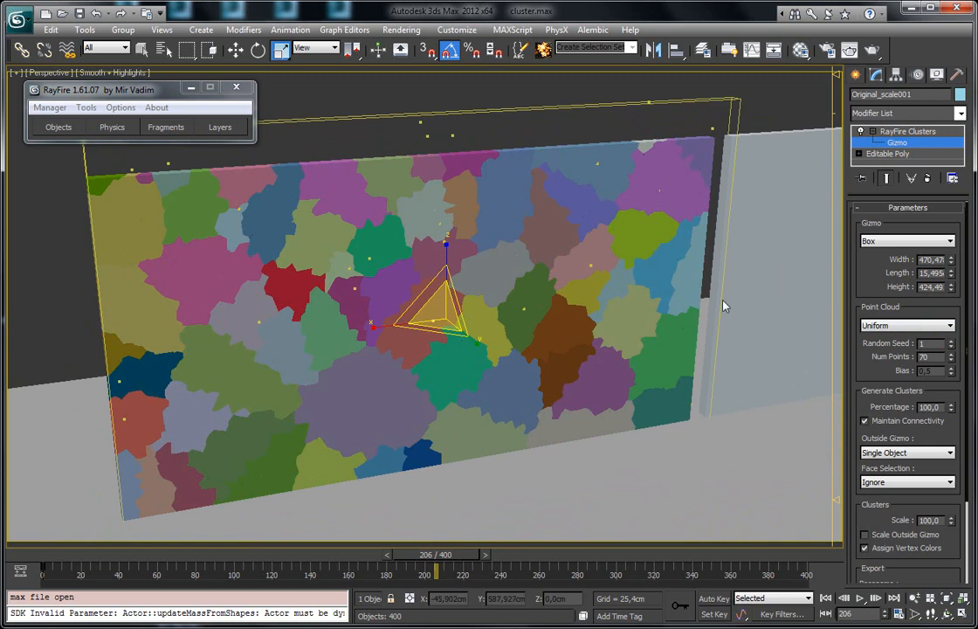
click(953, 344)
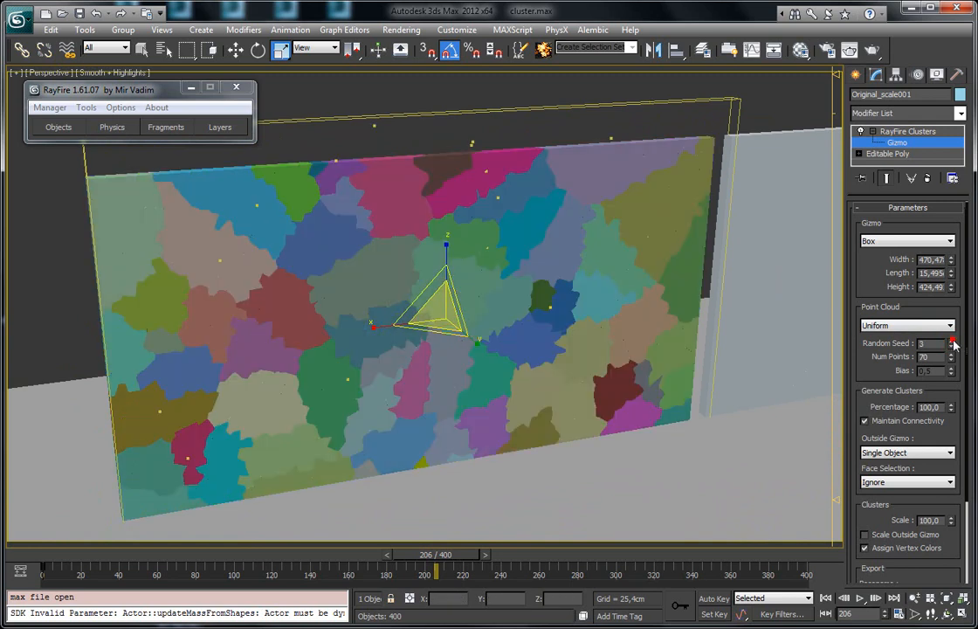
click(951, 348)
click(950, 347)
click(951, 347)
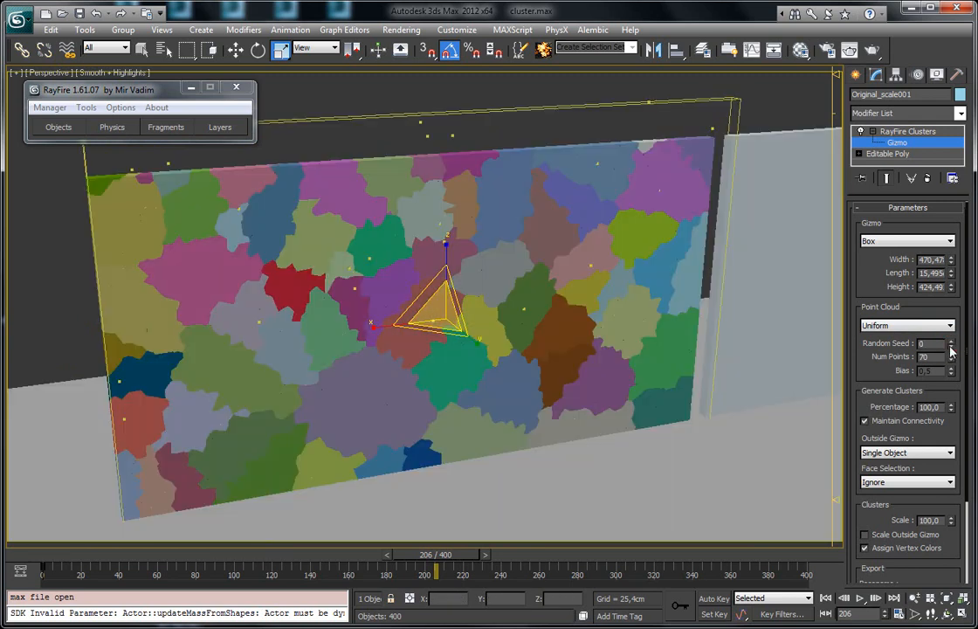
Try 20 points, and set the number of points to 100 with the point cloud type kept on Uniform.
click(950, 346)
drag(935, 356, 748, 349)
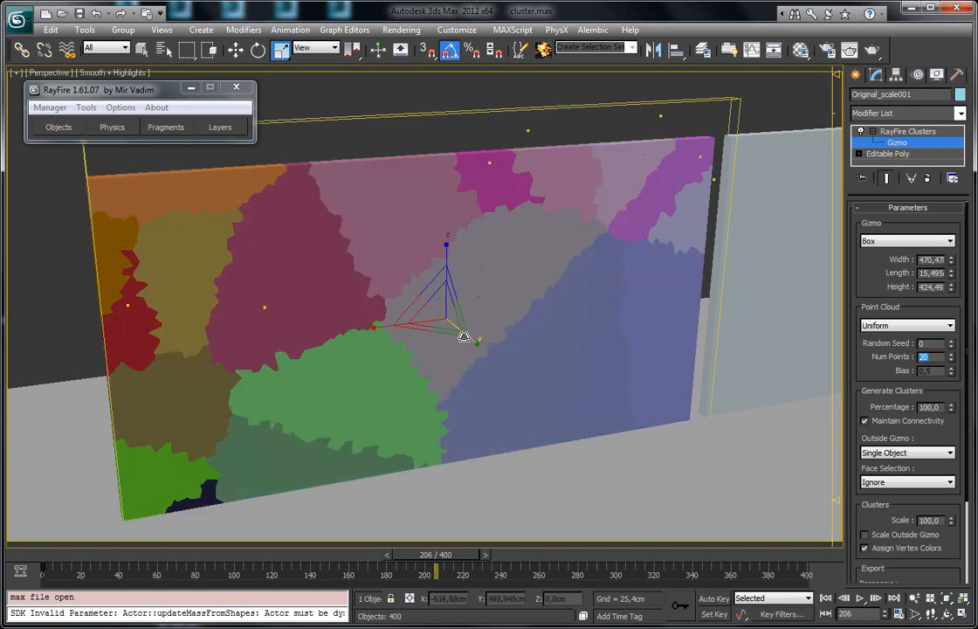
click(931, 356)
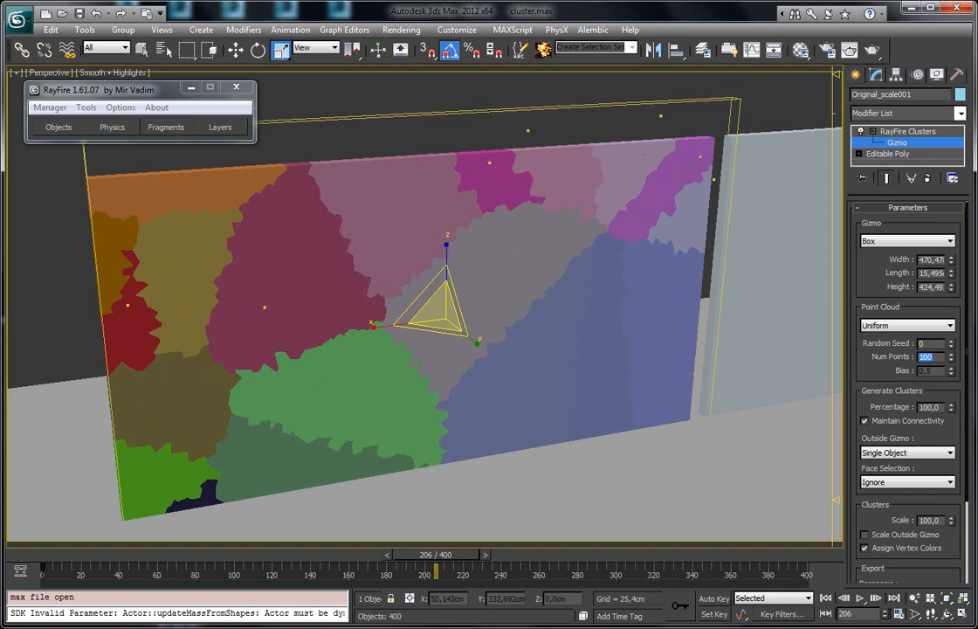
text(100)
key(Return)
click(887, 326)
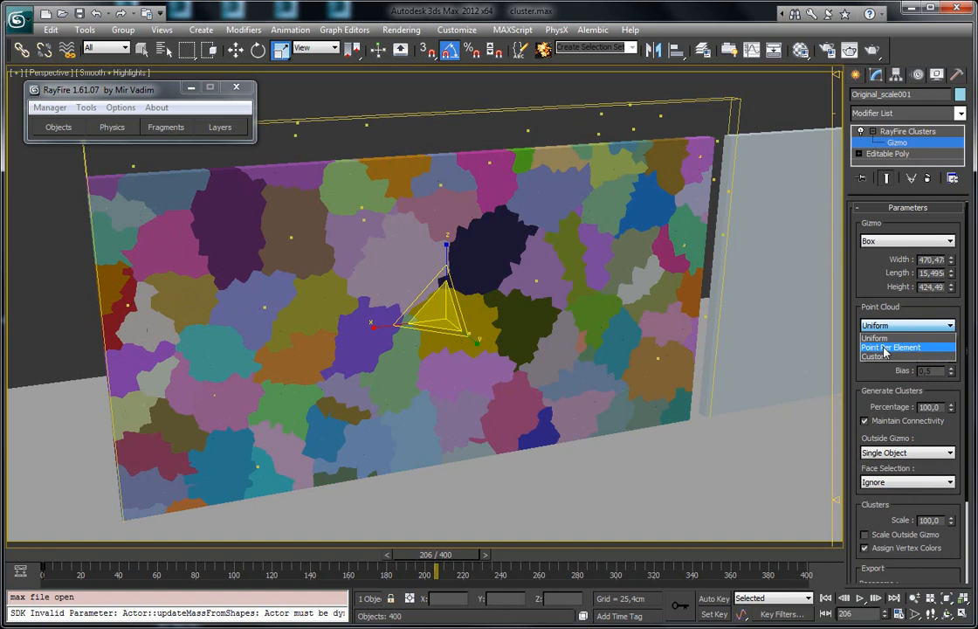
click(531, 96)
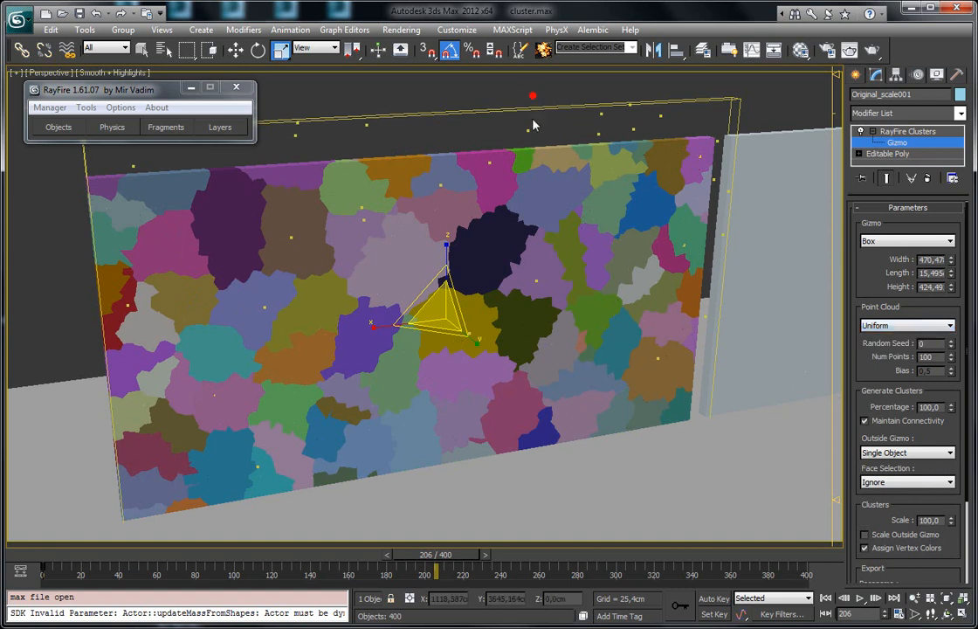
Leave gizmo editing and display the wall in wireframe to examine how the cloud points are distributed around it.
click(896, 144)
click(872, 131)
middle_drag(747, 163, 546, 218)
key(F3)
mouse_move(448, 240)
middle_down()
mouse_move(577, 158)
mouse_move(604, 173)
middle_up()
click(351, 123)
click(467, 186)
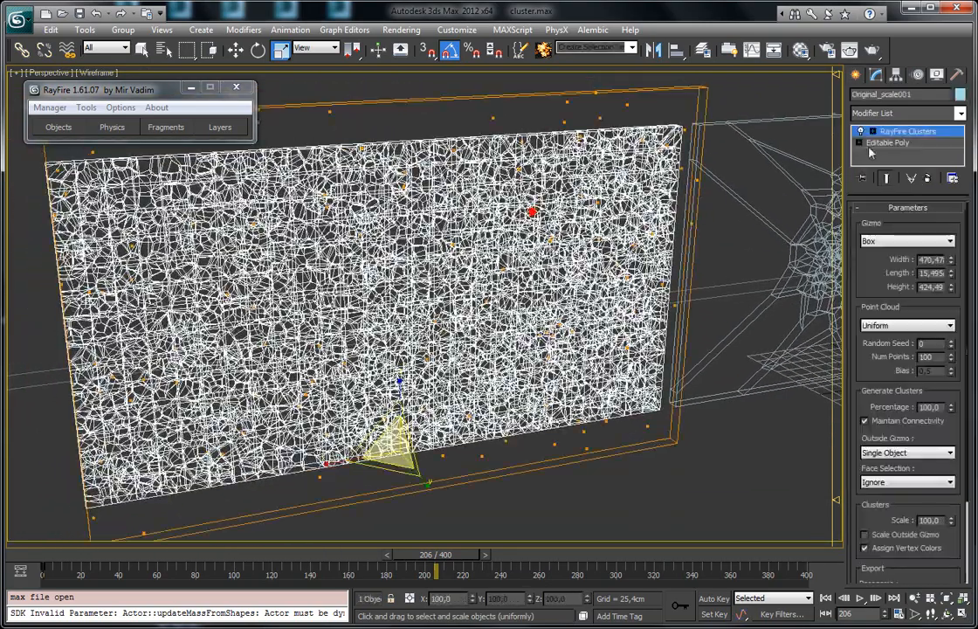
alt+middle_drag(502, 260, 424, 263)
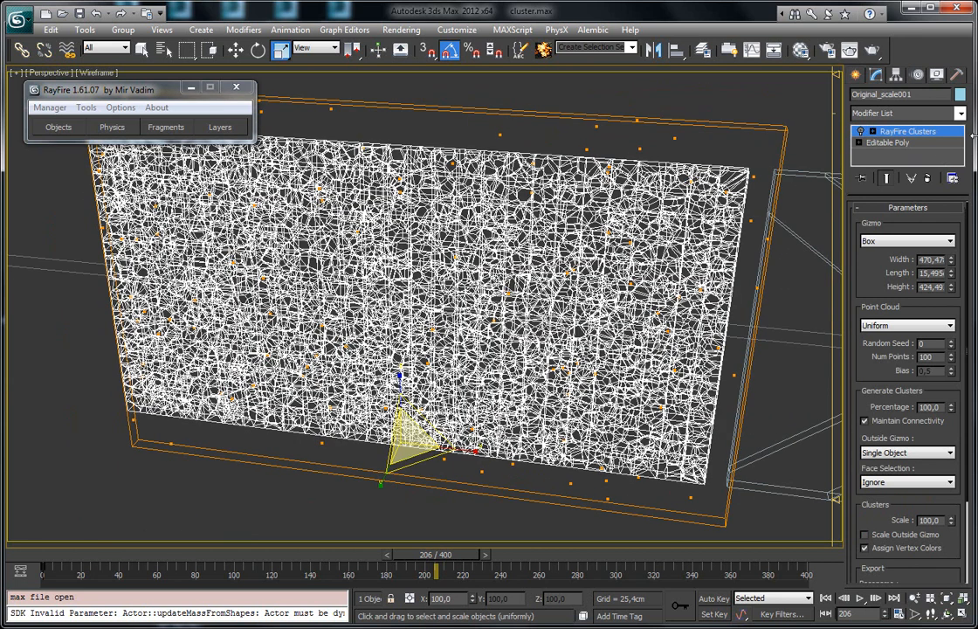
Start Element selection on the wall's Editable Poly and display the wall shaded with edged faces.
click(929, 143)
click(939, 226)
click(404, 185)
click(612, 228)
alt+middle_drag(411, 290, 467, 269)
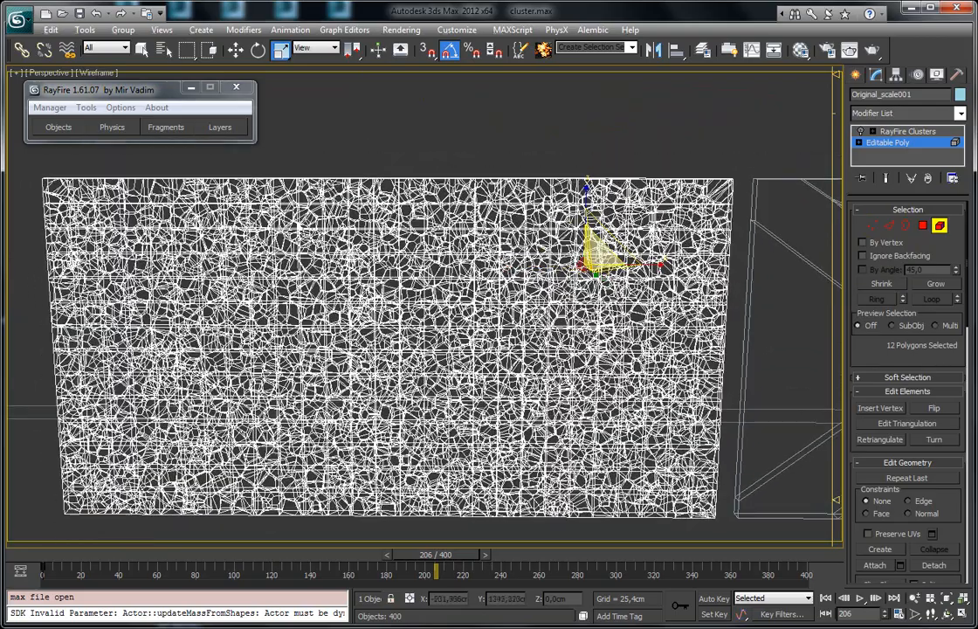
click(419, 189)
key(F4)
key(F3)
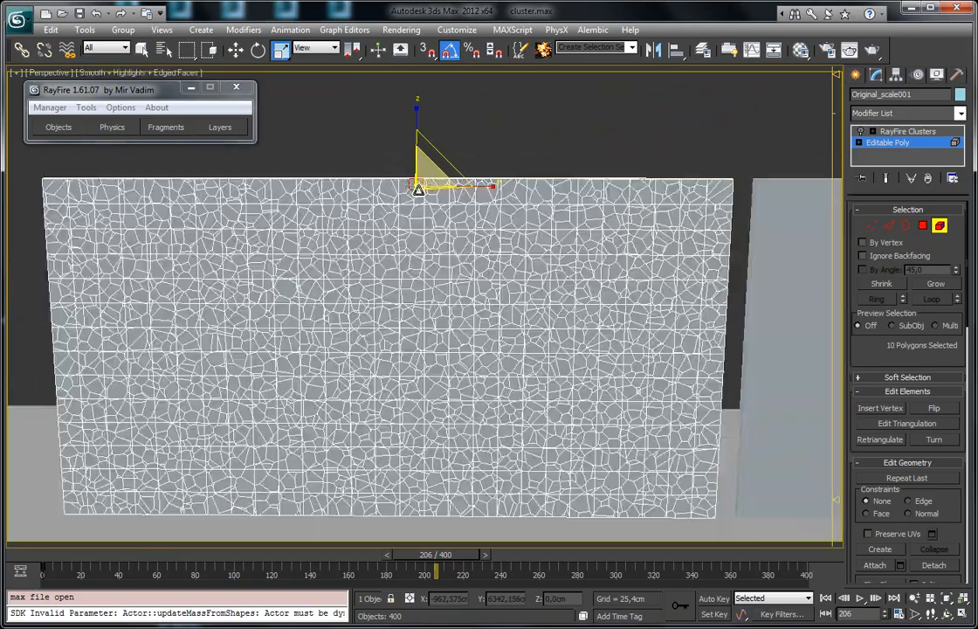
Select several single fragments across the wall to inspect its separate elements, and leave Element selection.
click(332, 305)
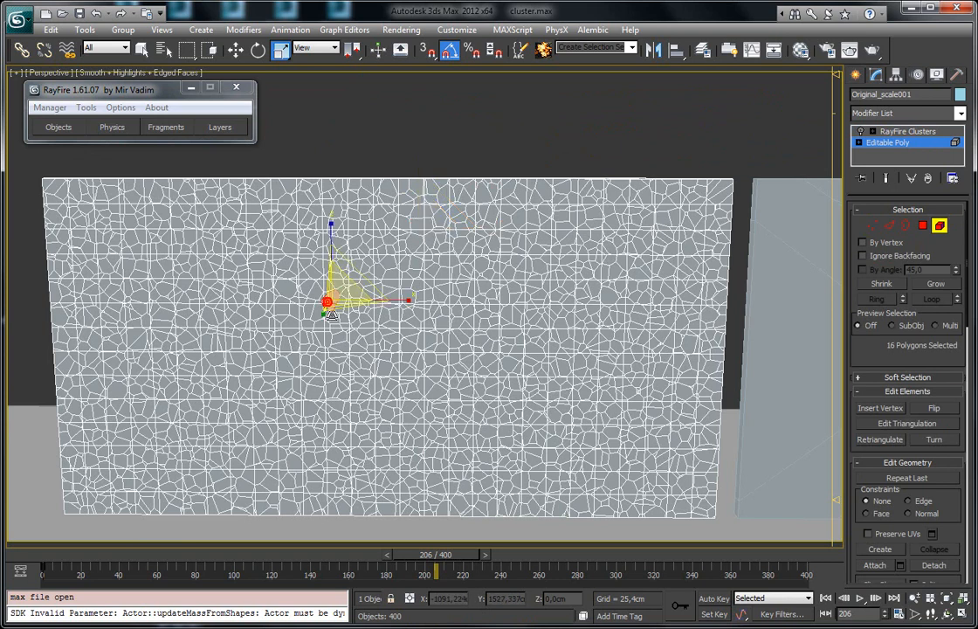
click(316, 391)
key(q)
click(515, 395)
click(578, 331)
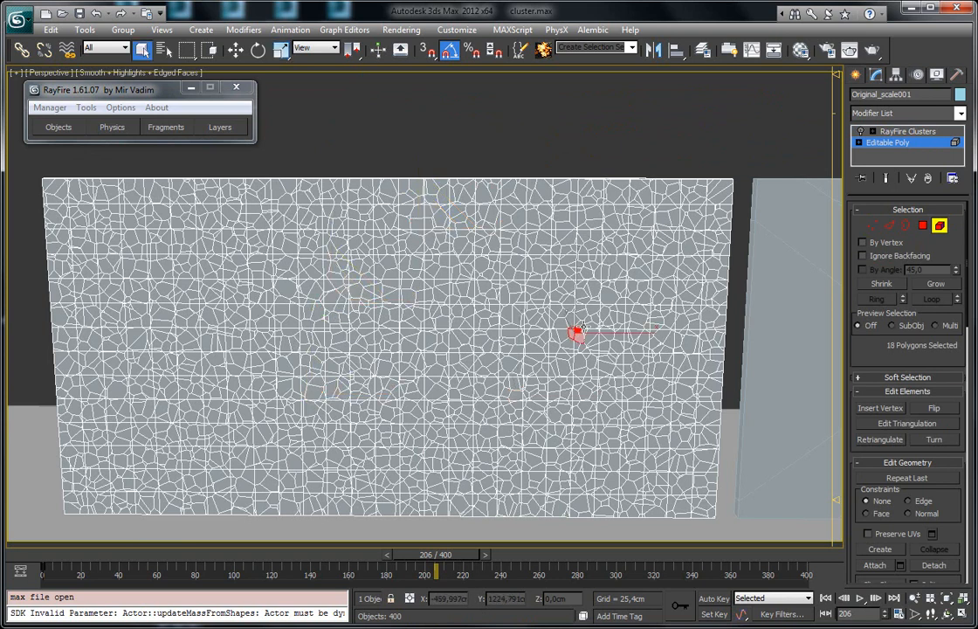
click(939, 226)
Isolate the neighbouring wall whose fragments are concentrated in its middle, and close the RayFire window.
middle_drag(744, 187, 273, 186)
click(511, 217)
middle_drag(502, 257, 405, 252)
key(alt+q)
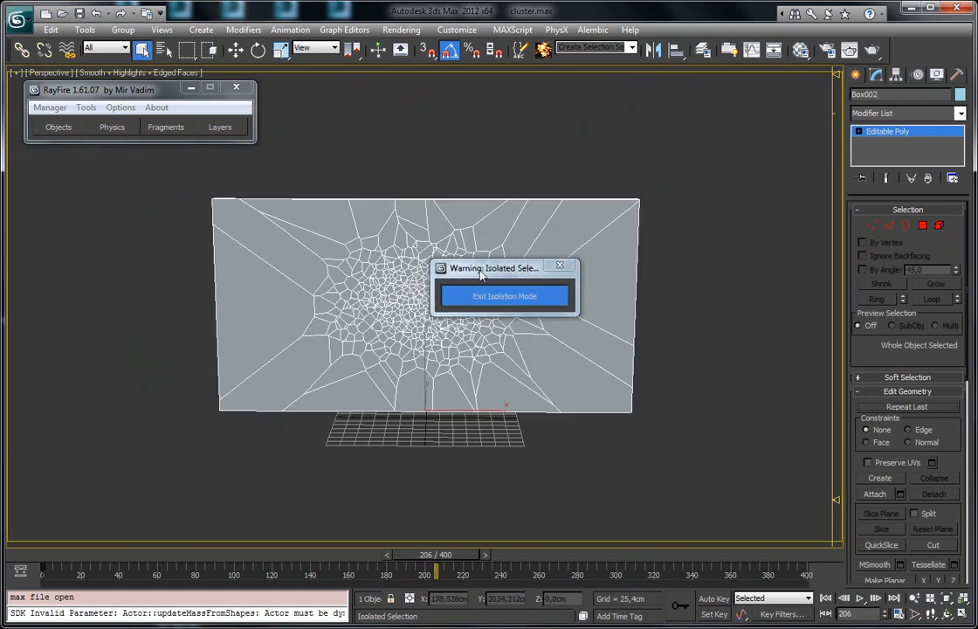
drag(482, 276, 559, 101)
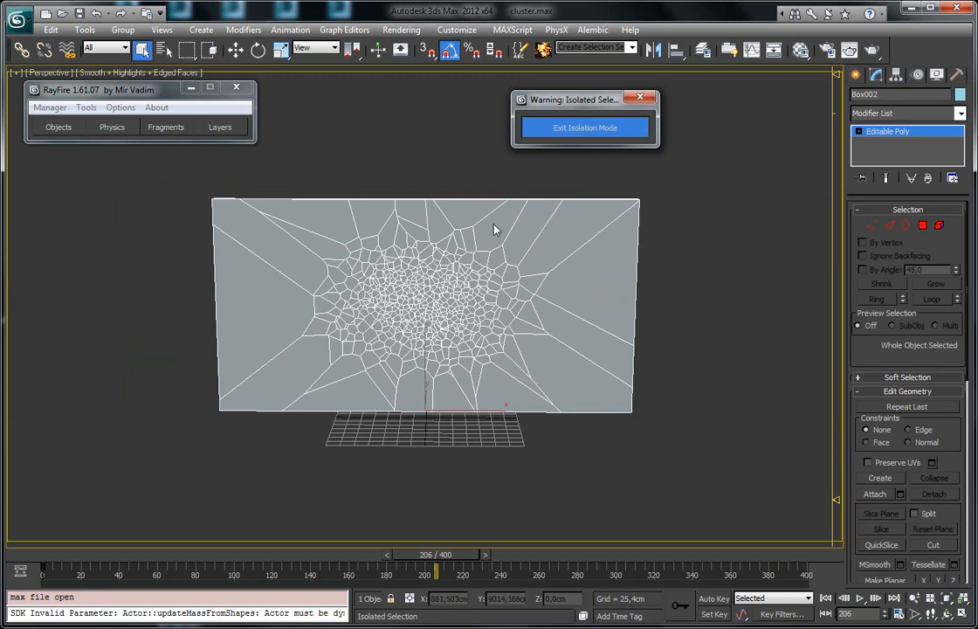
click(235, 89)
scroll(431, 292, up, 3)
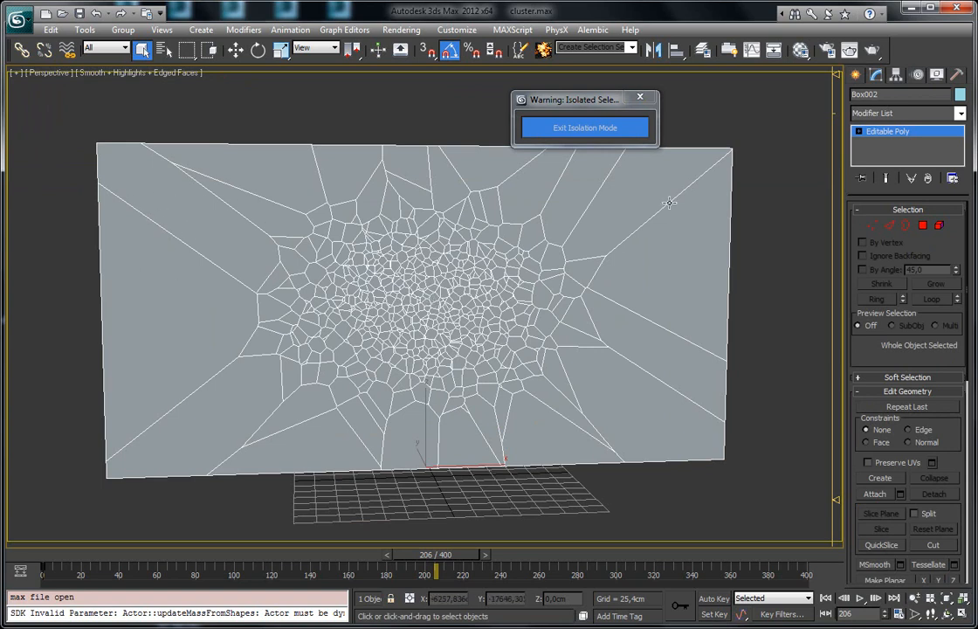
Add a RayFire Clusters modifier to the isolated wall and set its point cloud type to Point Per Element.
click(958, 116)
scroll(943, 366, down, 10)
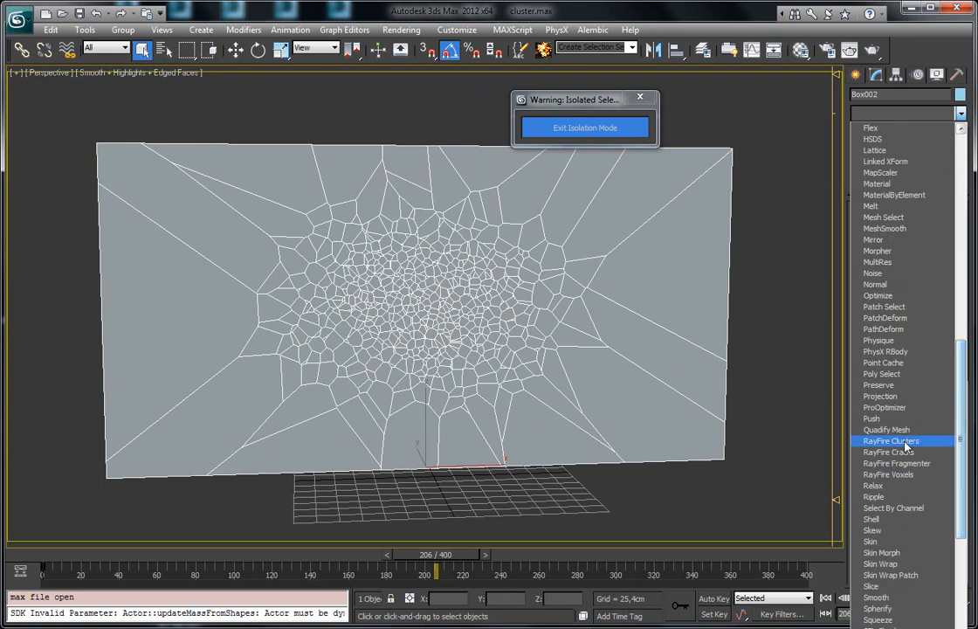
click(907, 444)
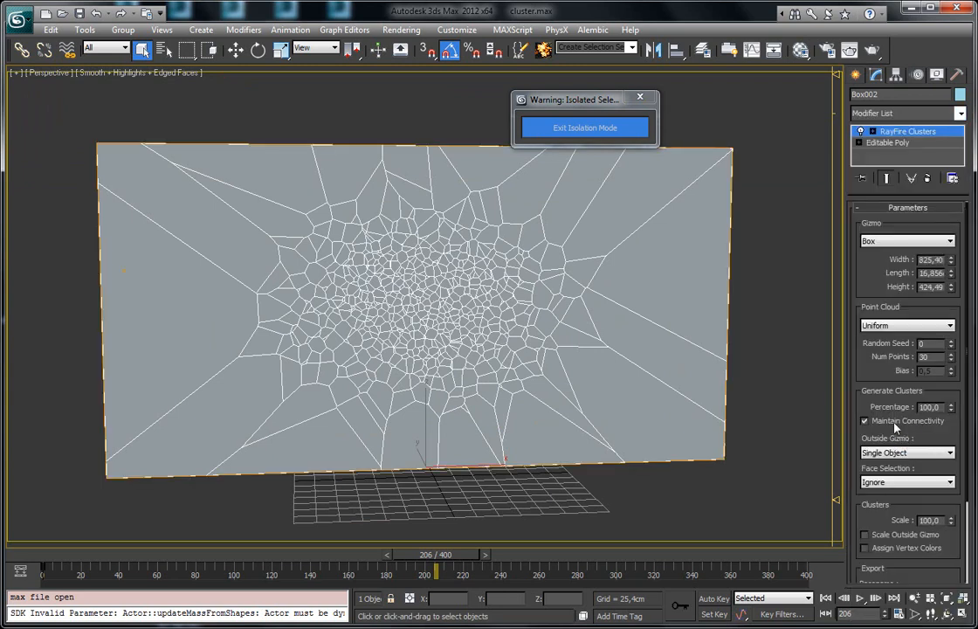
click(877, 326)
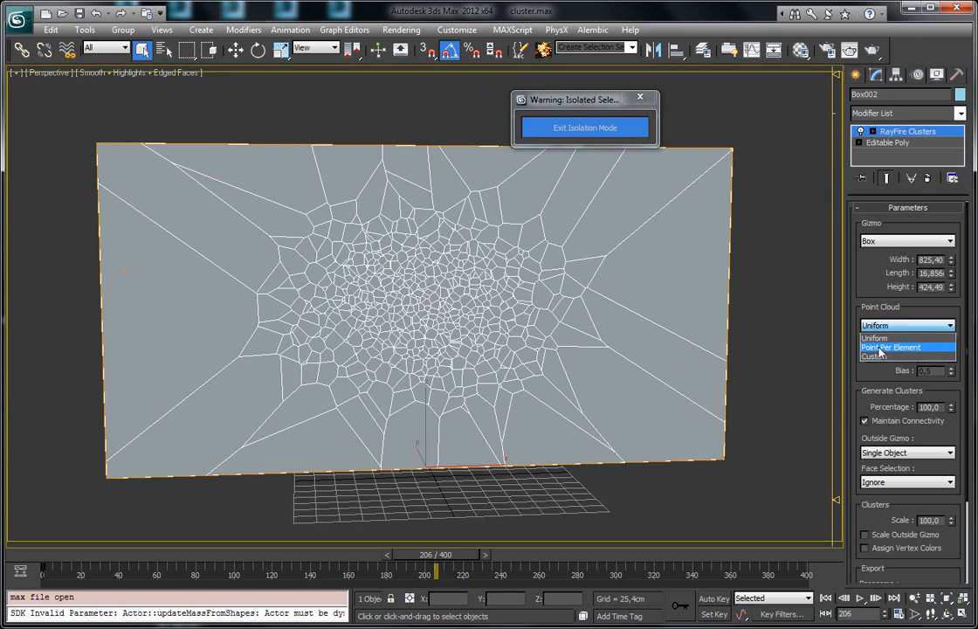
click(879, 347)
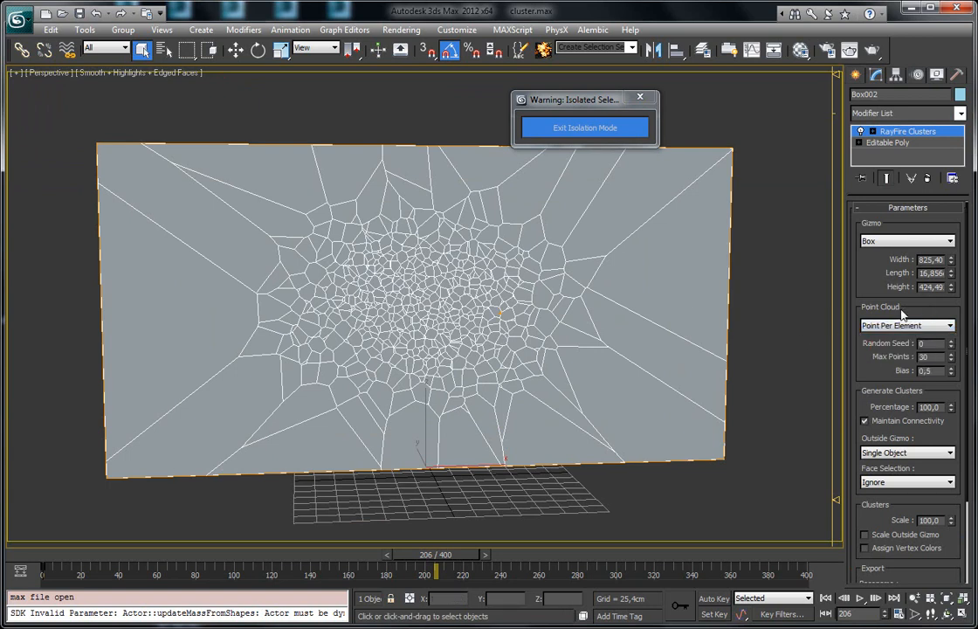
Turn on Assign Vertex Colors for the clusters and compare them with and without edged faces.
scroll(863, 330, down, 2)
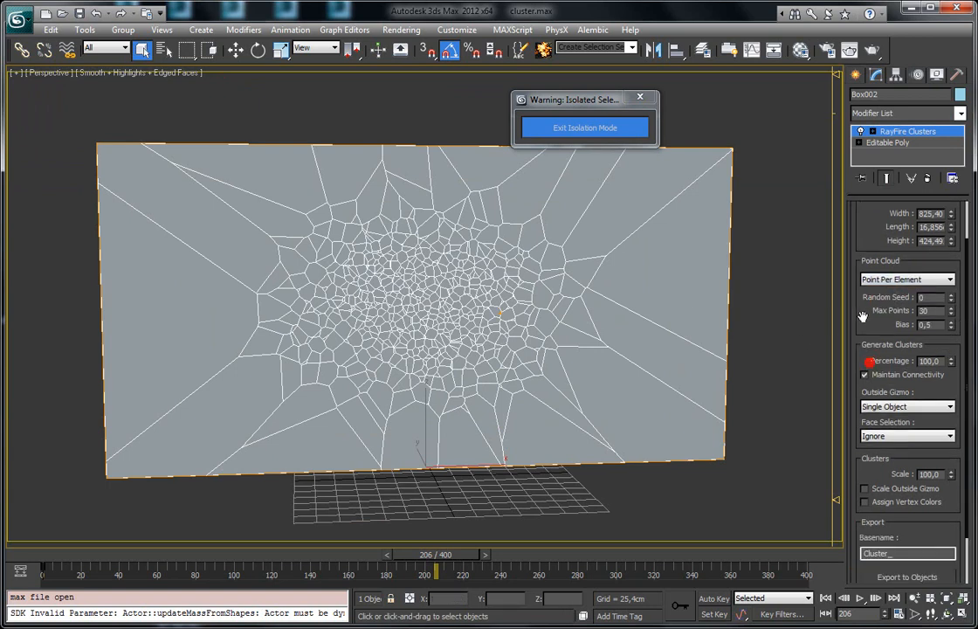
click(894, 523)
alt+middle_drag(529, 335, 516, 349)
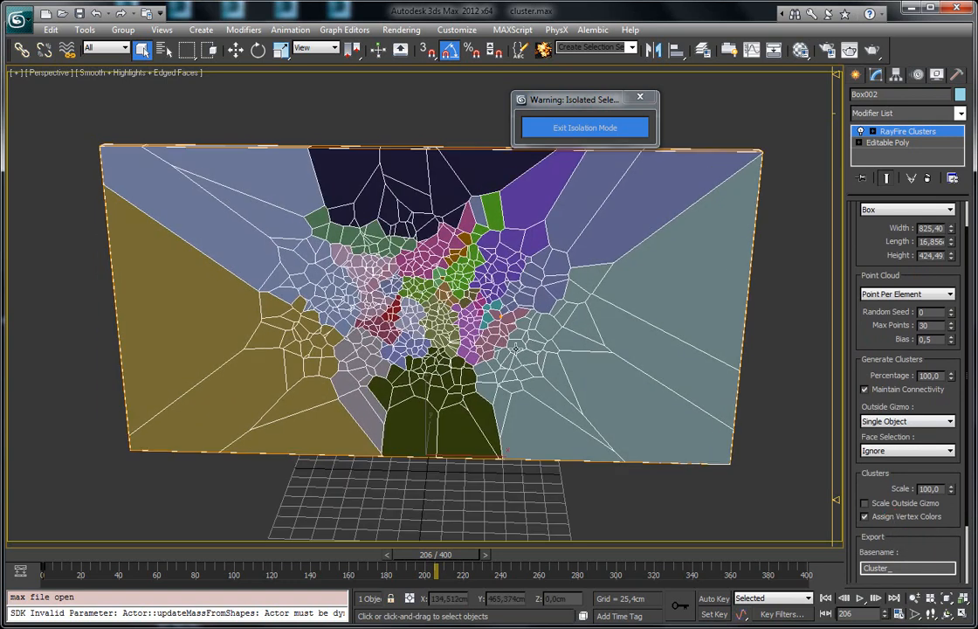
key(F4)
scroll(503, 342, up, 5)
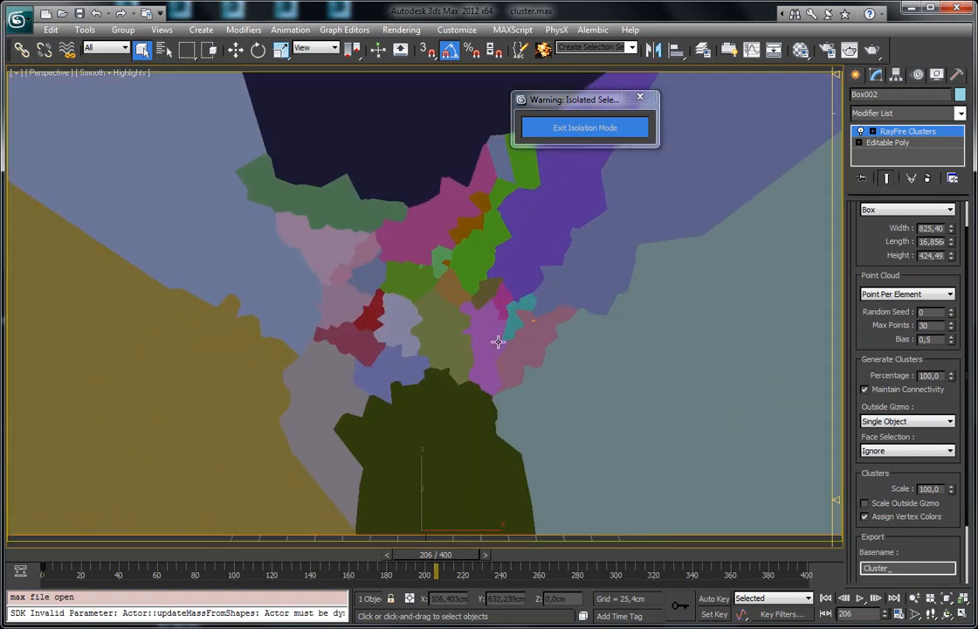
scroll(497, 330, down, 5)
key(F3)
key(F3)
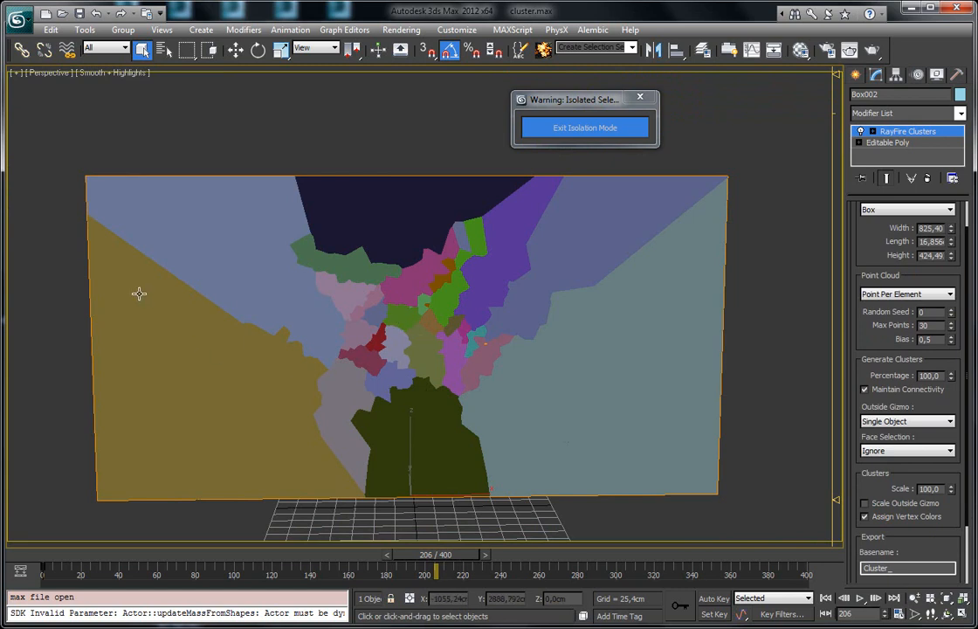
key(F4)
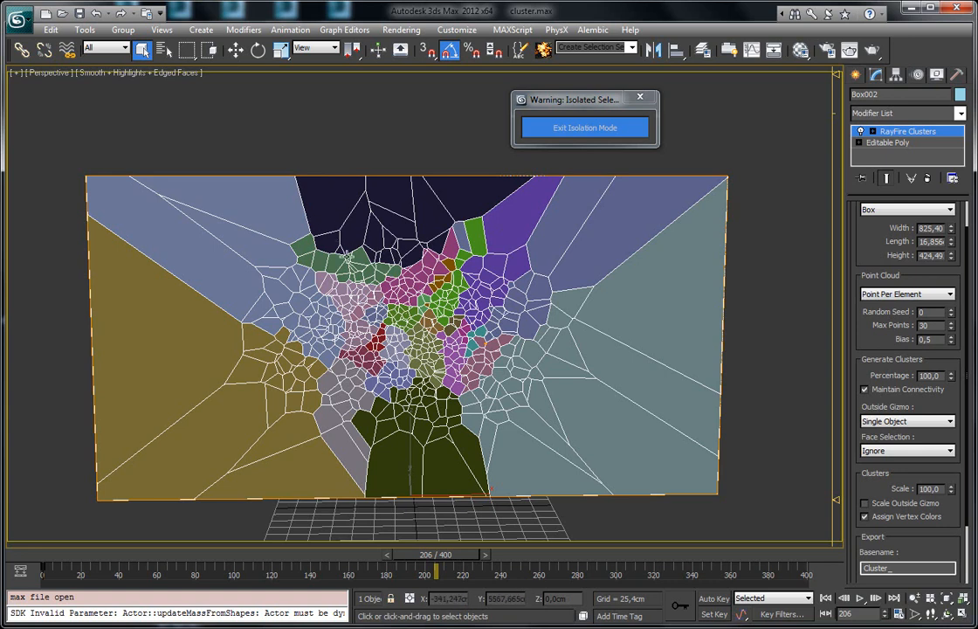
Set Max Points to 50 and inspect the clusters in the wall's middle with edged faces hidden.
double_click(933, 326)
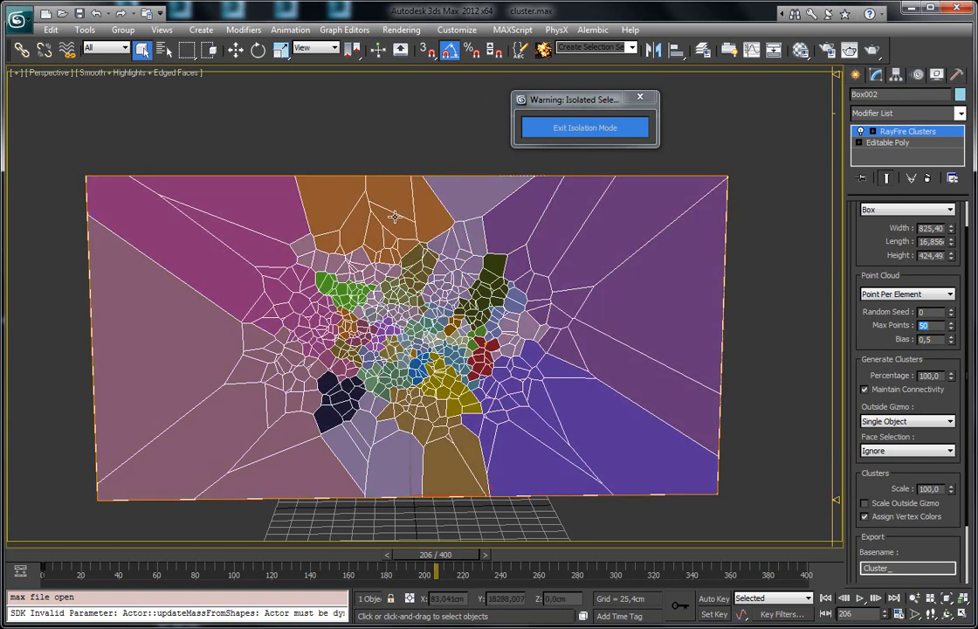
click(384, 128)
key(F4)
scroll(379, 258, up, 4)
middle_drag(421, 351, 456, 304)
key(F4)
key(F4)
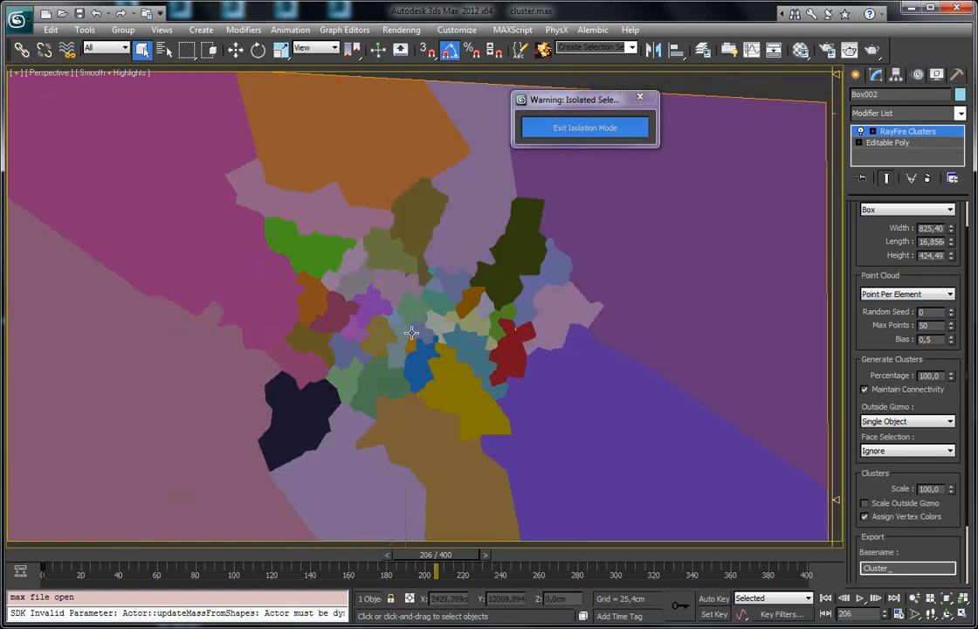
Compare the cluster layouts with the point cloud bias at 0.0 and 1.0, and leave the bias at 0.0.
scroll(897, 313, down, 2)
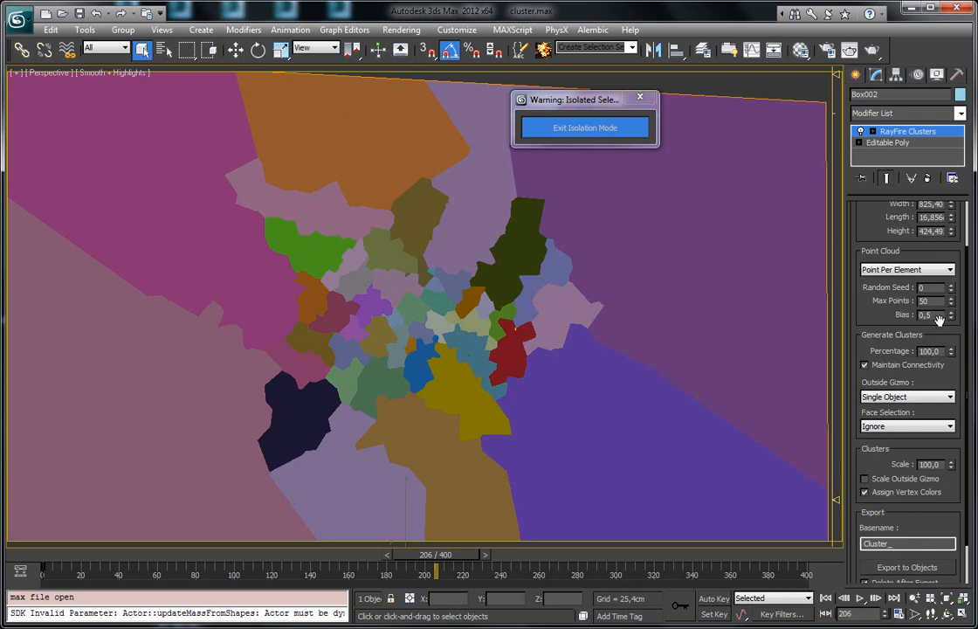
scroll(498, 255, down, 4)
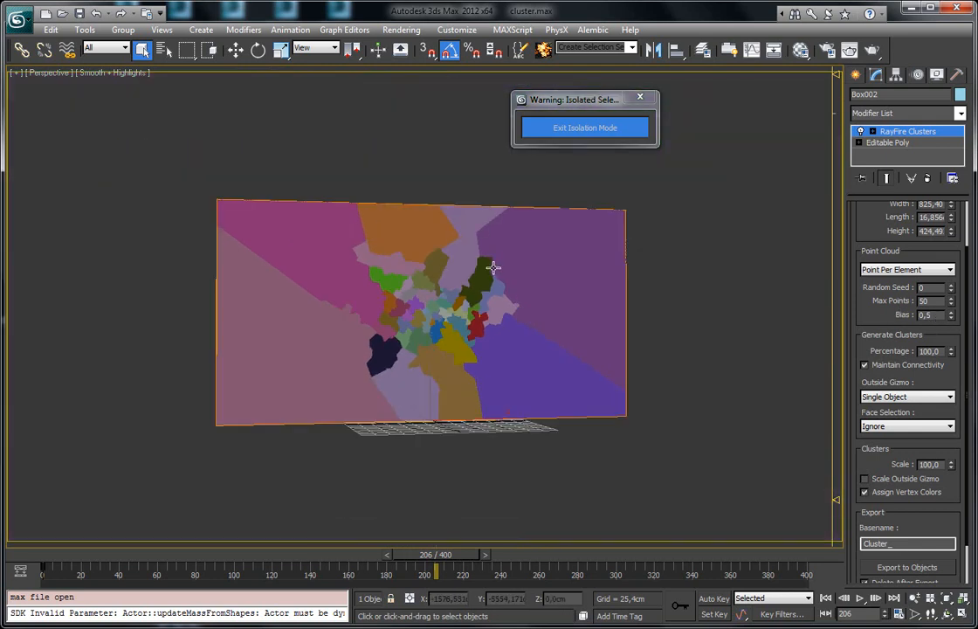
scroll(496, 278, up, 2)
alt+middle_drag(523, 335, 499, 359)
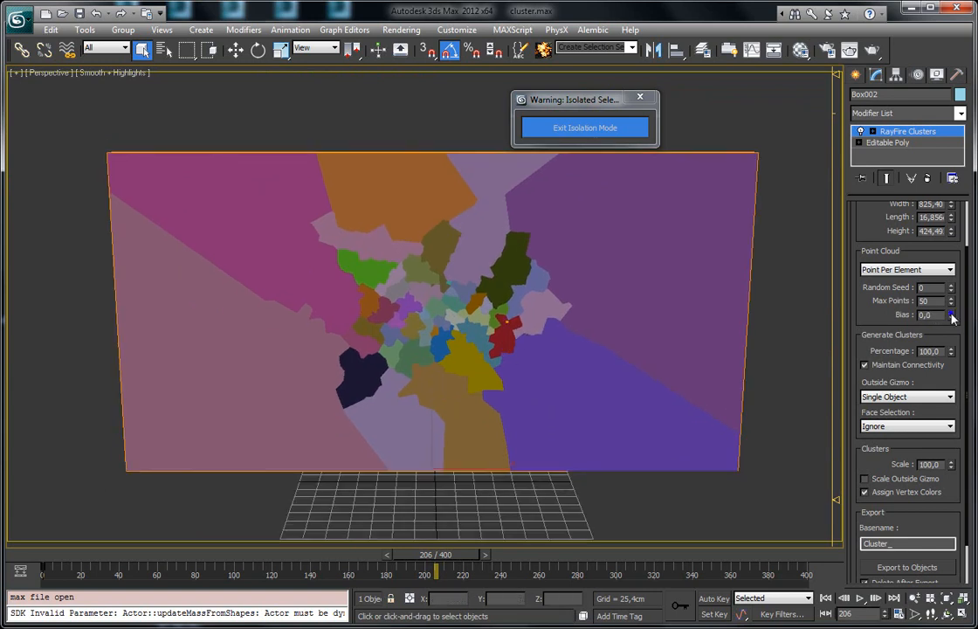
click(952, 317)
drag(951, 314, 919, 28)
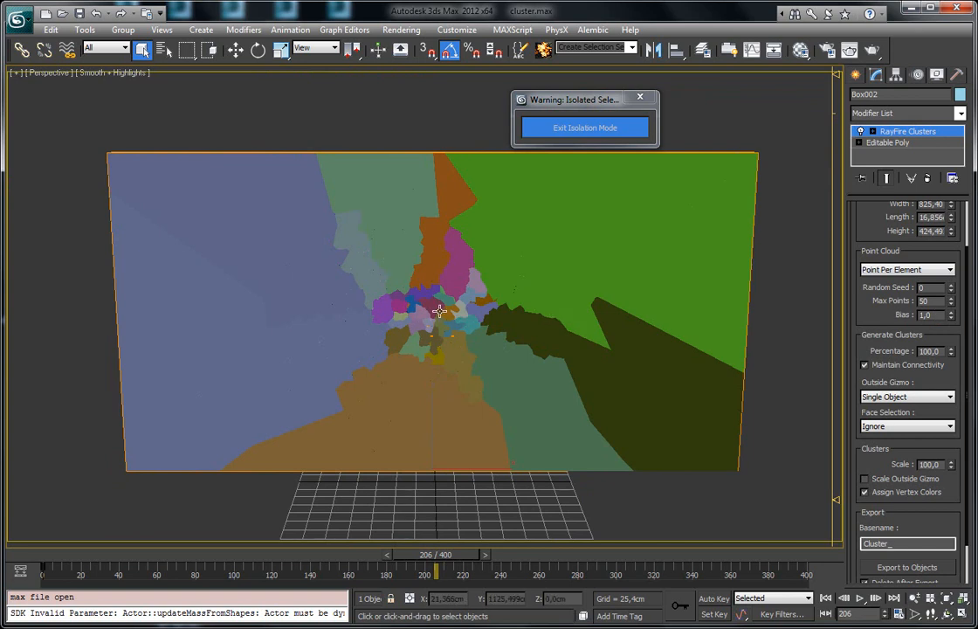
click(951, 319)
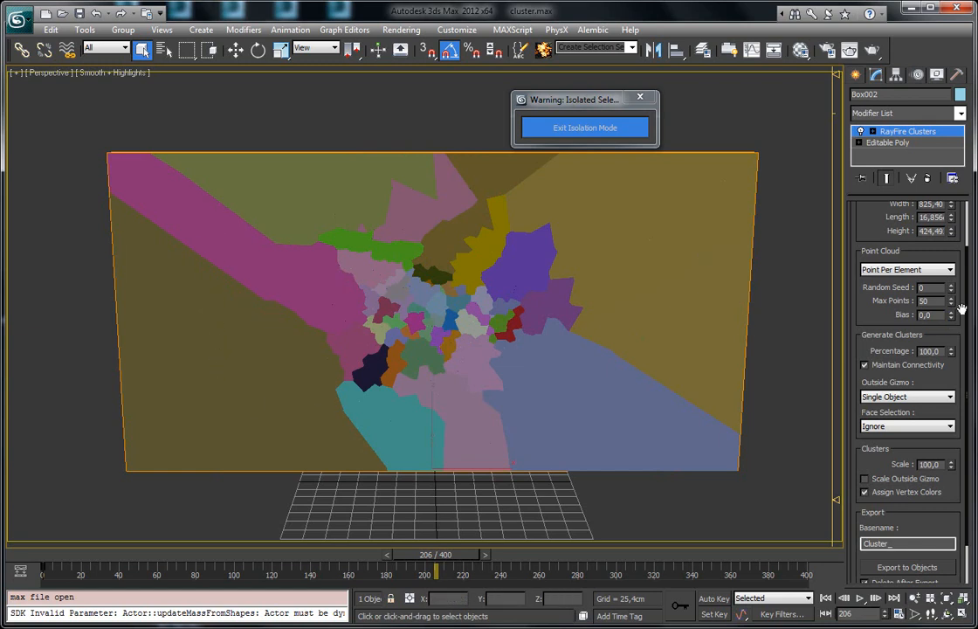
mouse_move(954, 319)
mouse_down()
mouse_move(952, 264)
mouse_move(951, 333)
mouse_up()
drag(952, 274, 951, 316)
drag(869, 316, 869, 322)
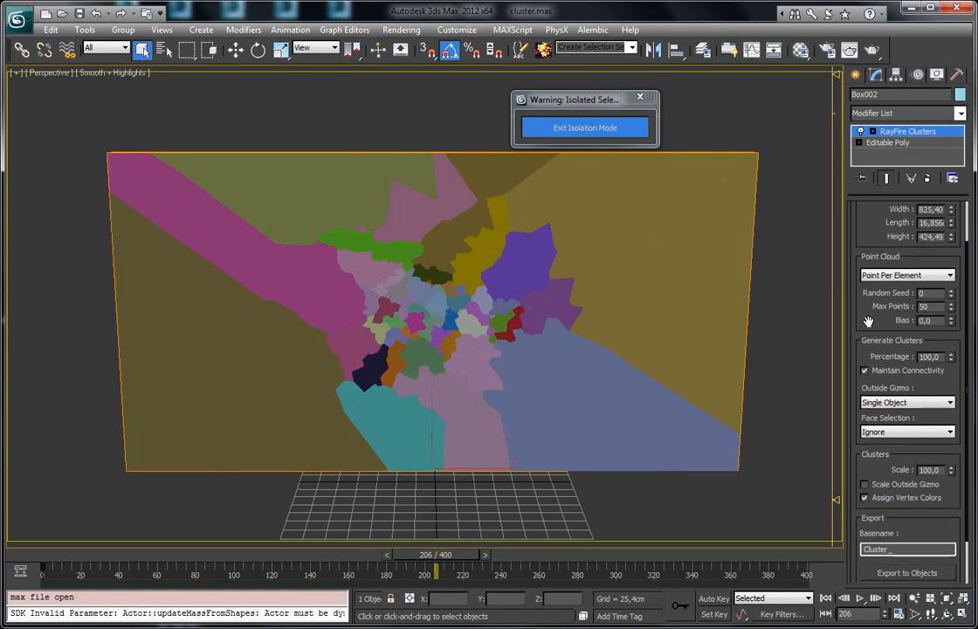
Exit isolation mode to bring back the other walls and the ground.
right_click(140, 265)
click(559, 131)
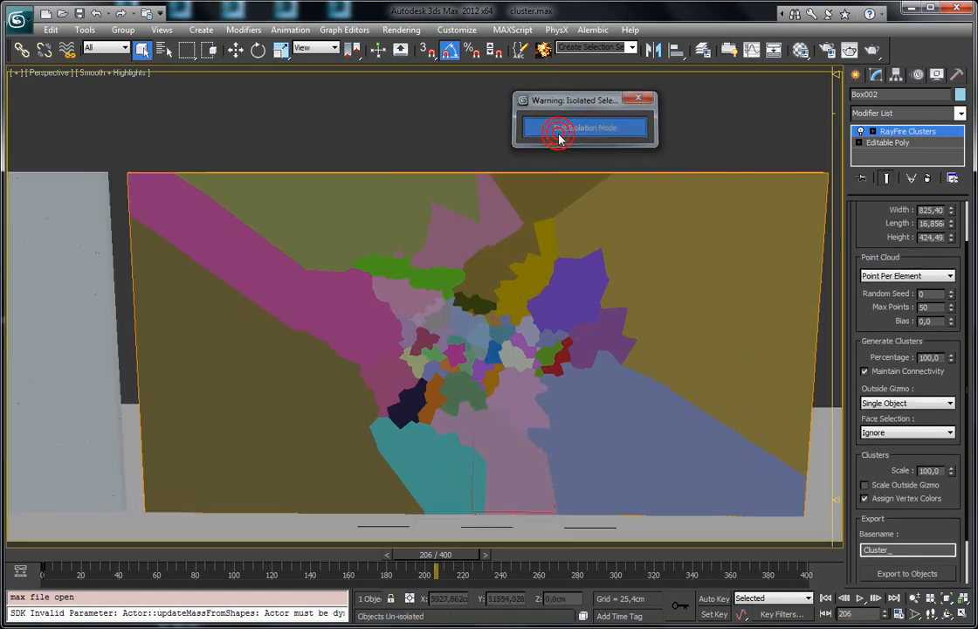
click(416, 120)
click(503, 193)
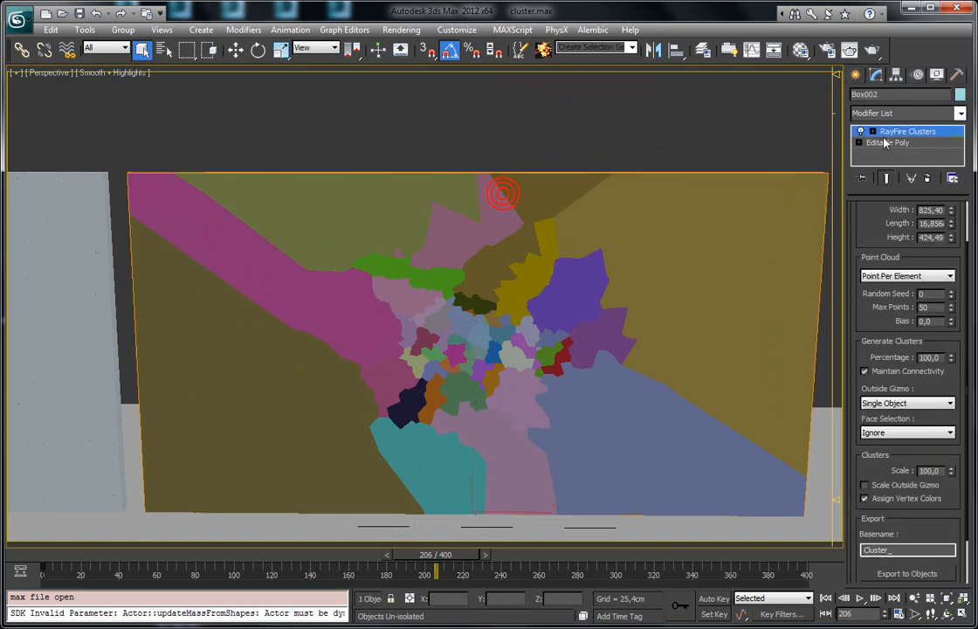
Isolate the evenly fragmented Original_scale001 wall and display it in wireframe.
scroll(269, 238, up, 6)
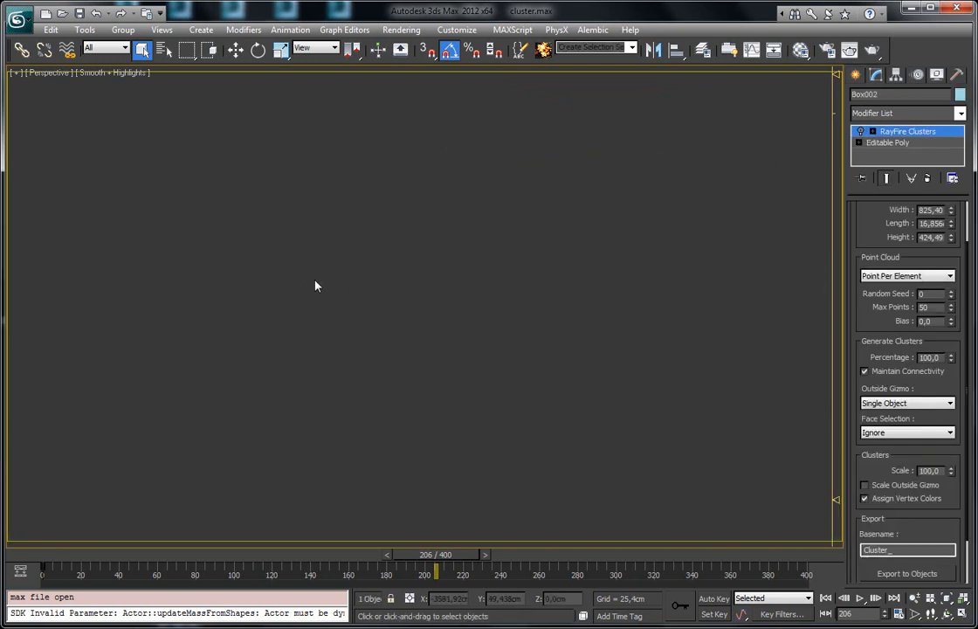
key(z)
click(63, 215)
key(z)
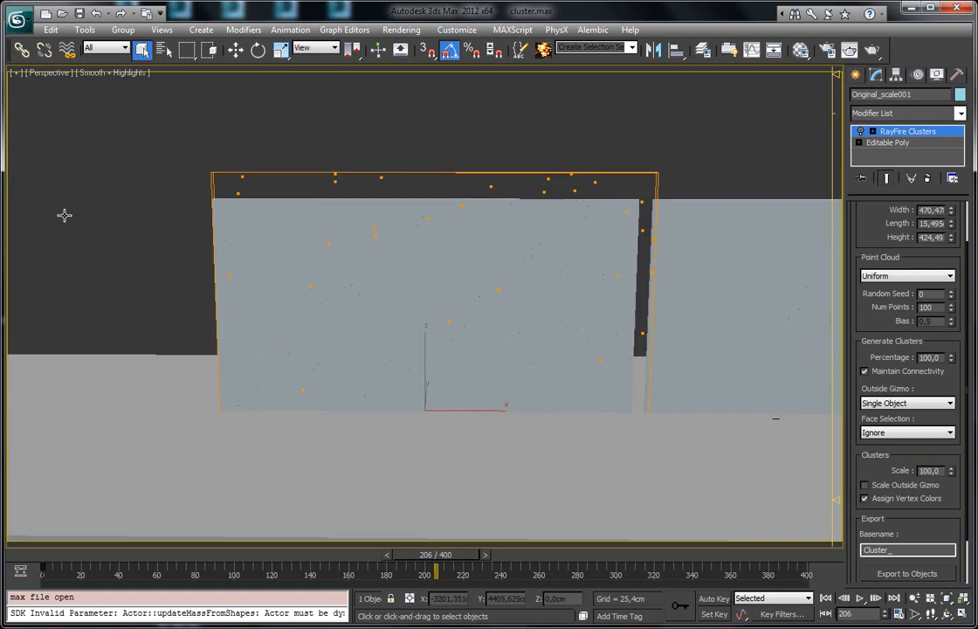
key(alt+q)
key(F3)
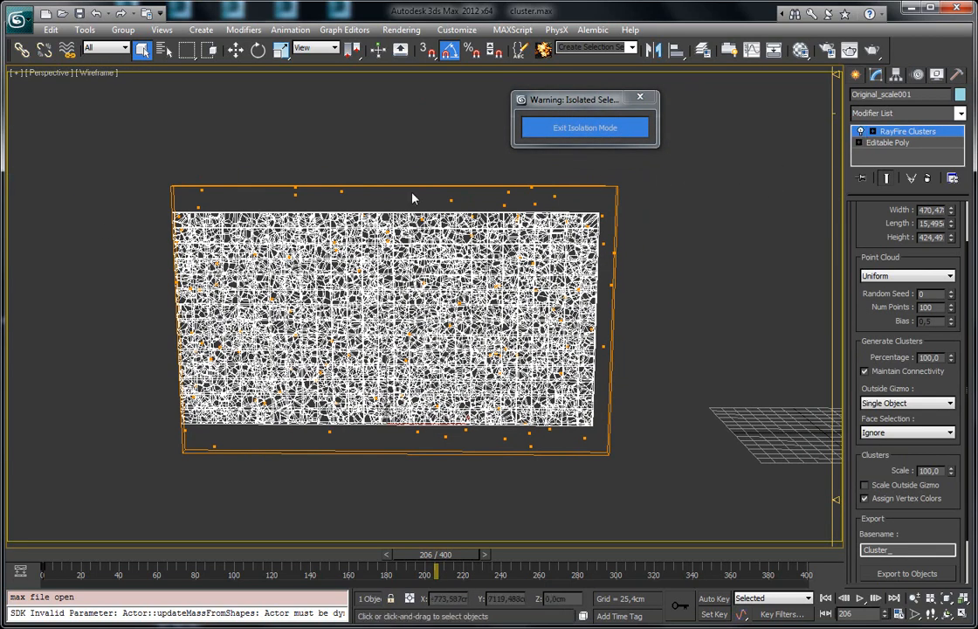
Display the Original_scale001 wall shaded and reduce the clusters' Num Points, trying 40 before settling on 20.
key(F3)
key(z)
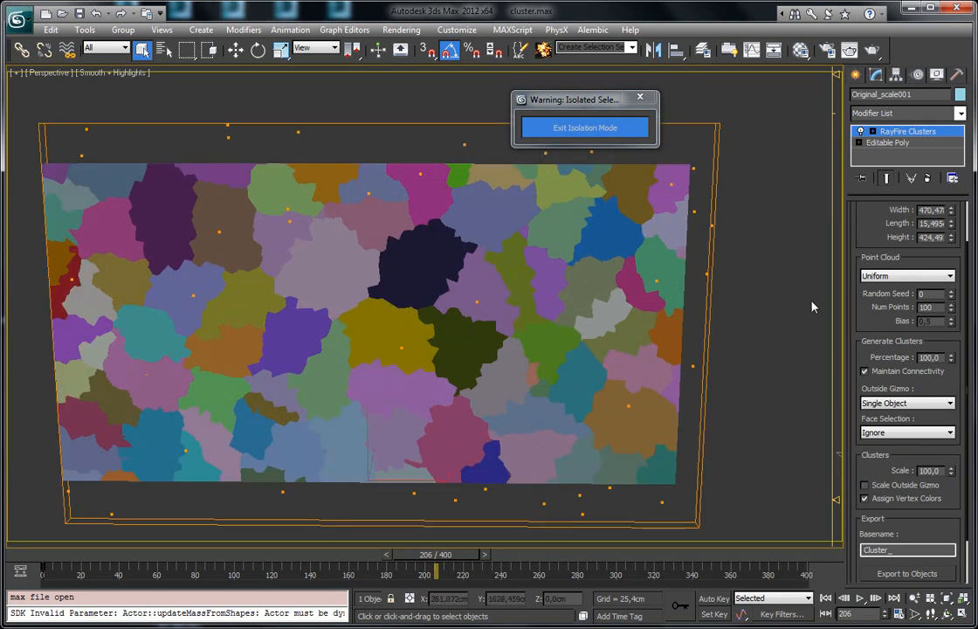
double_click(929, 307)
text(40)
key(Return)
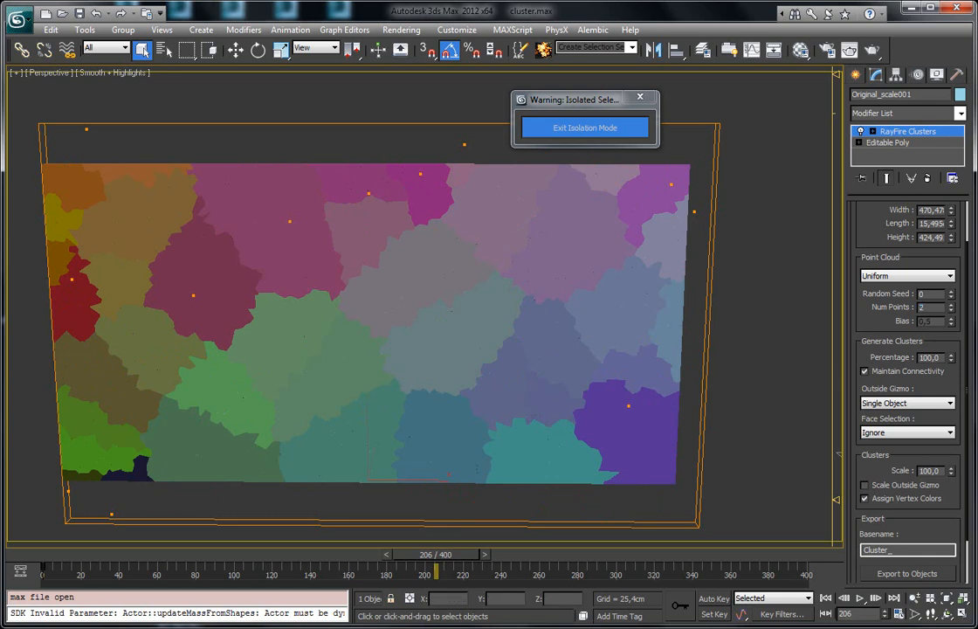
middle_drag(379, 335, 402, 337)
drag(866, 343, 871, 320)
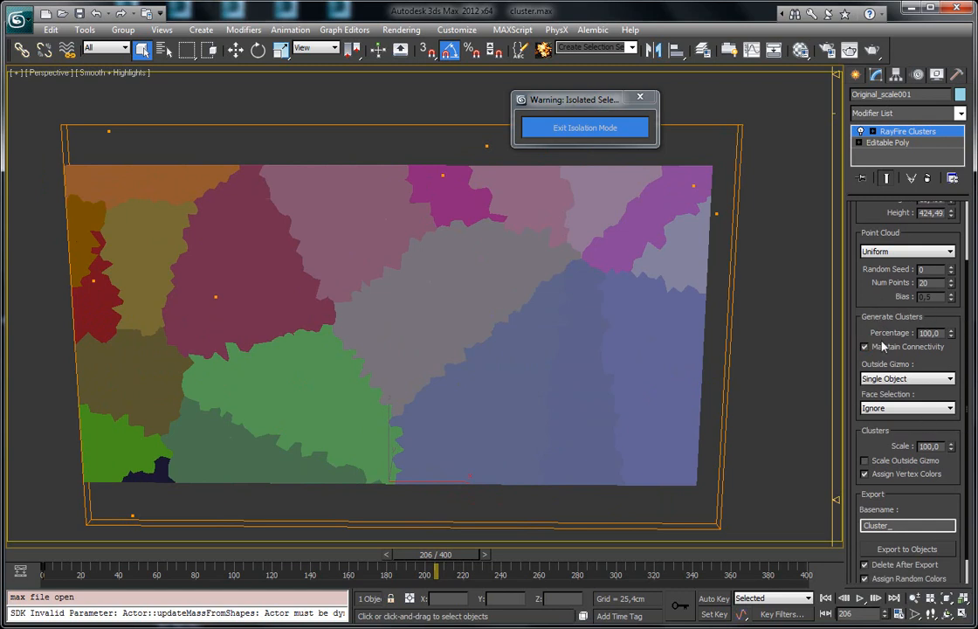
Compare the wall's clusters at Percentage values of 76 and 47.88, and restore the Percentage to 100.
mouse_move(354, 291)
alt+middle_down()
mouse_move(349, 279)
mouse_move(369, 299)
alt+middle_up()
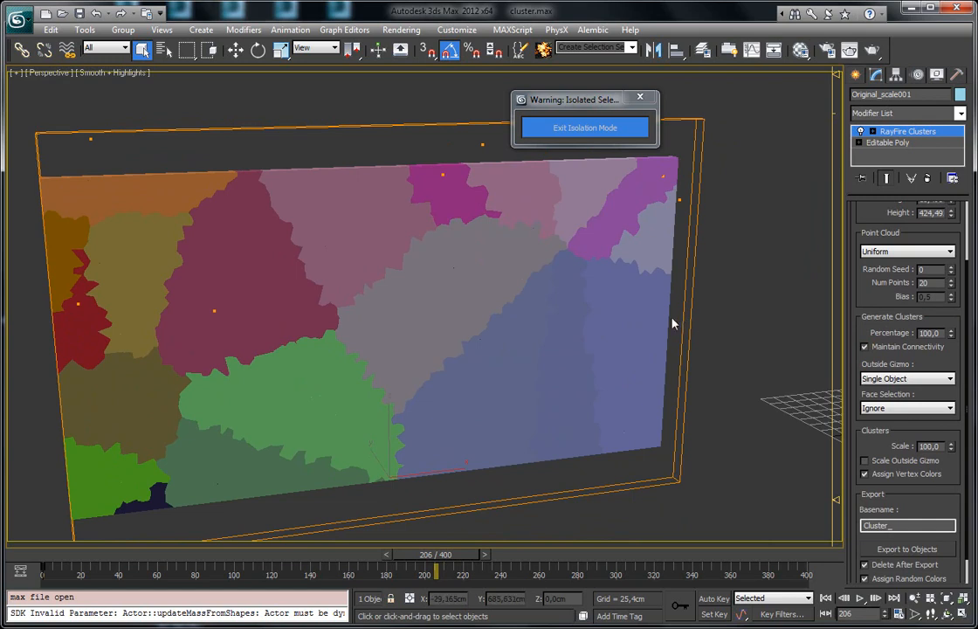
middle_drag(331, 294, 347, 286)
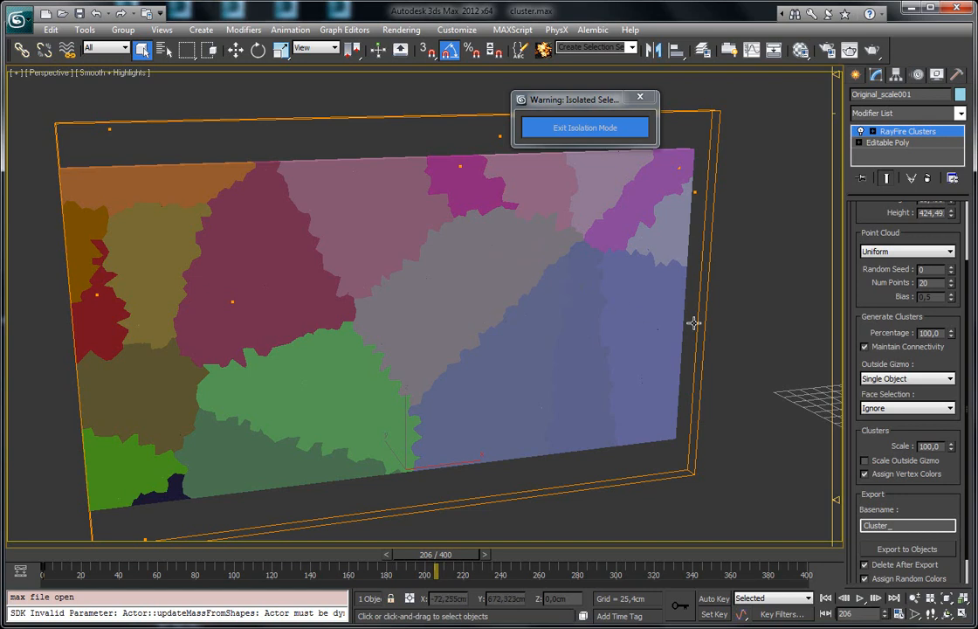
double_click(938, 333)
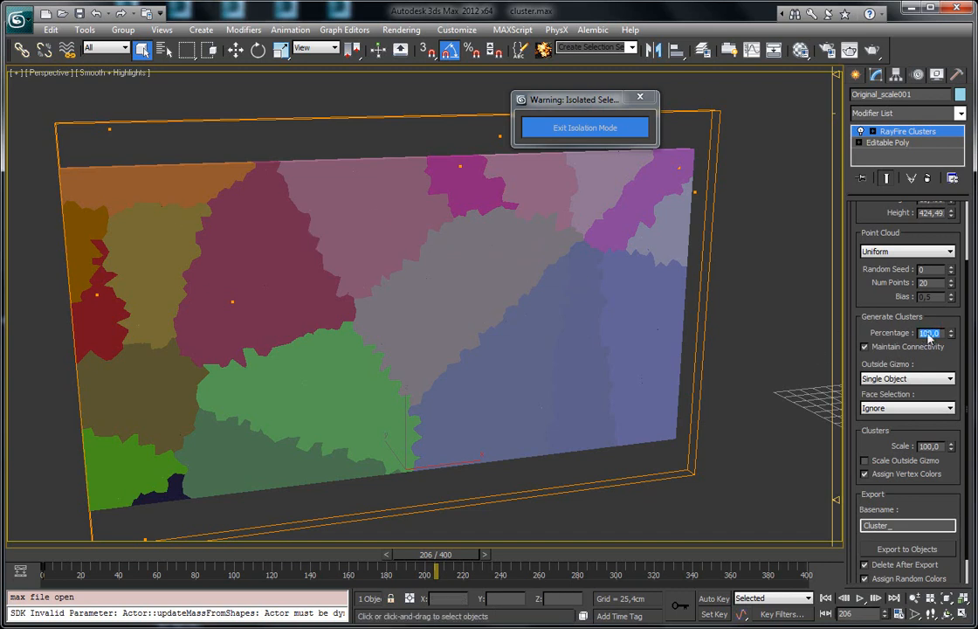
drag(952, 339, 951, 354)
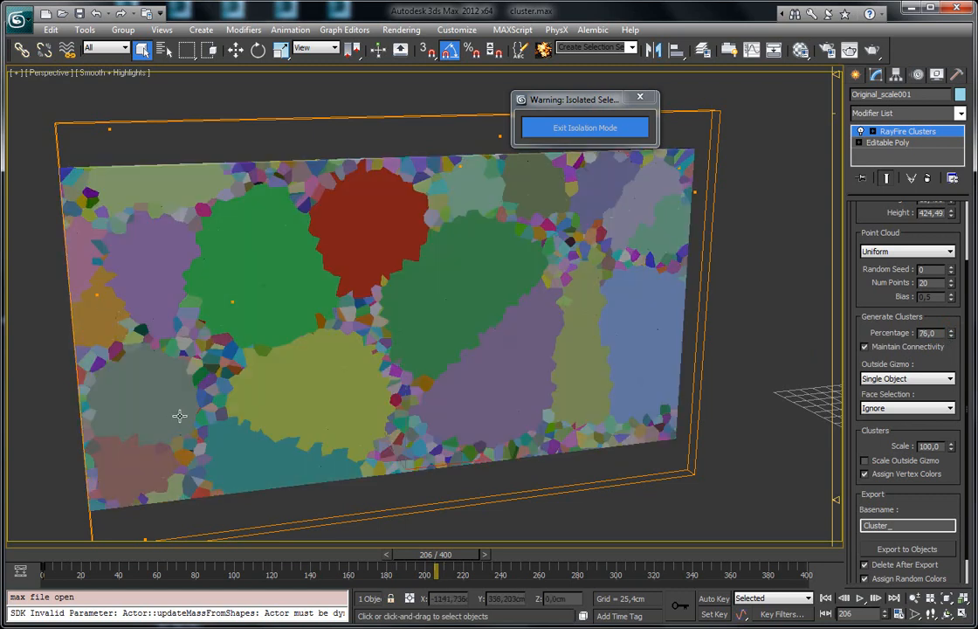
alt+middle_drag(309, 391, 327, 356)
scroll(327, 357, up, 3)
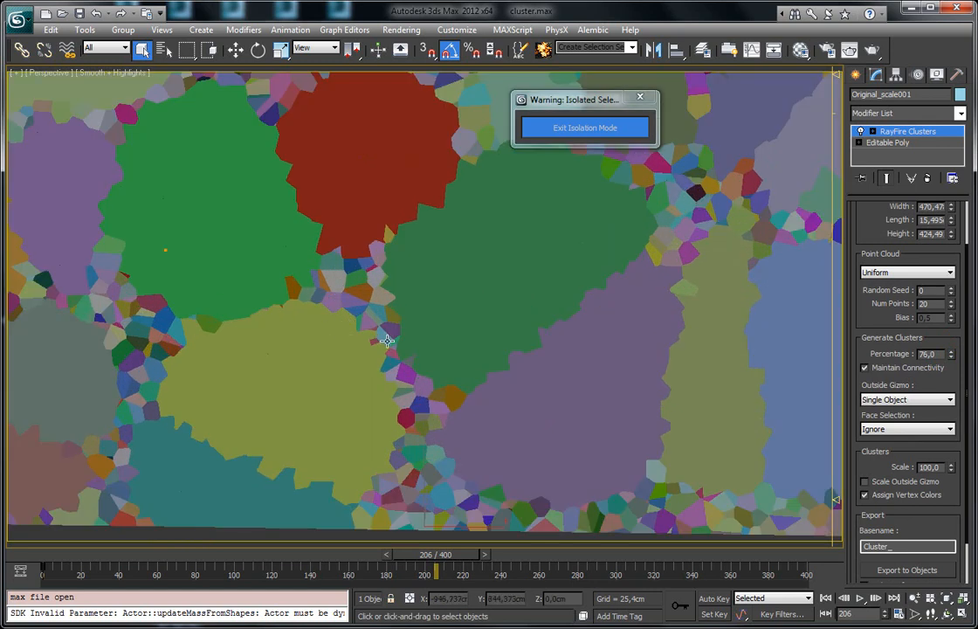
alt+middle_drag(491, 397, 607, 371)
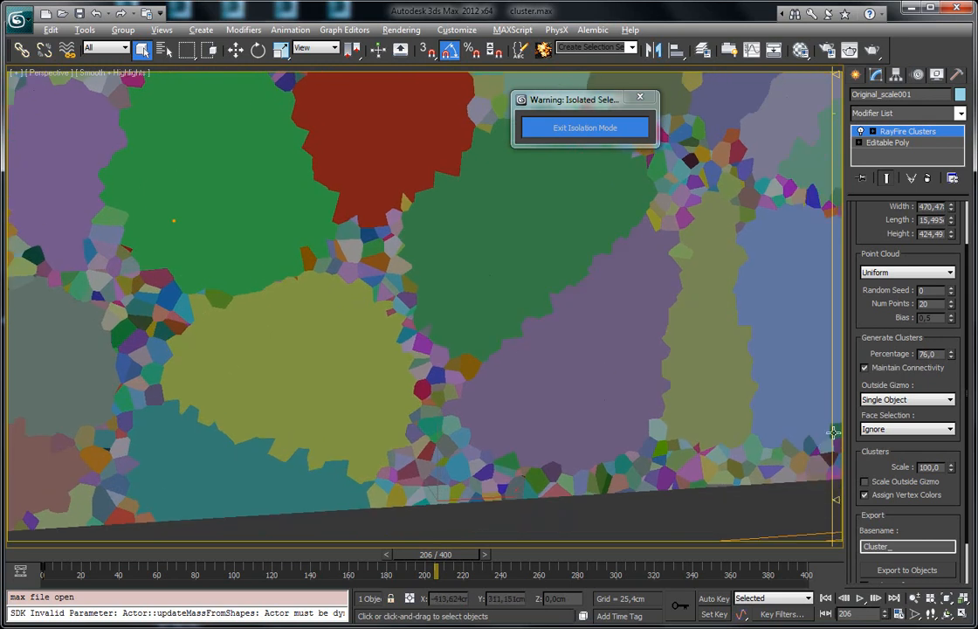
drag(952, 356, 952, 377)
scroll(300, 191, down, 5)
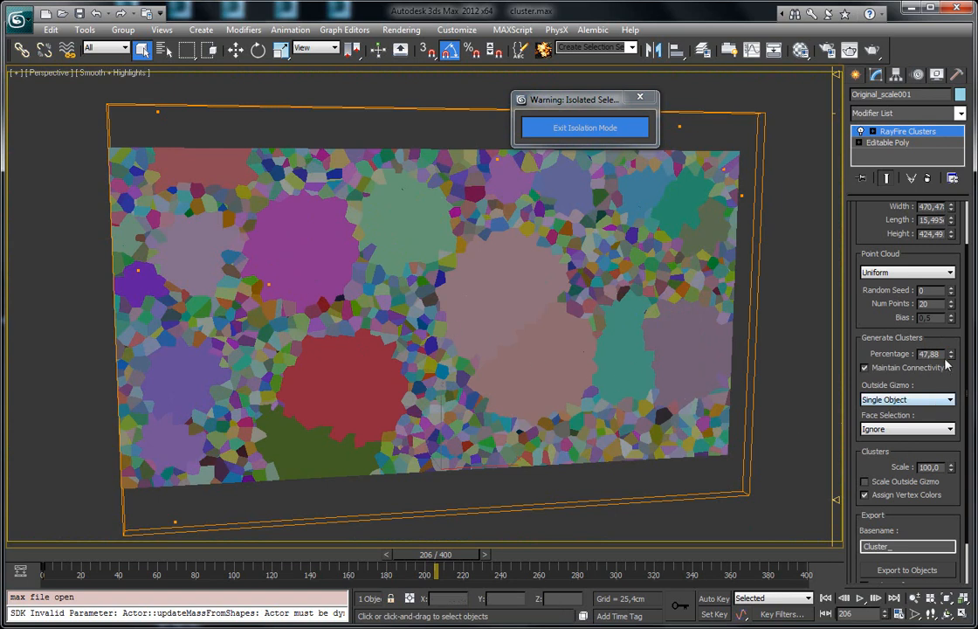
drag(952, 355, 954, 254)
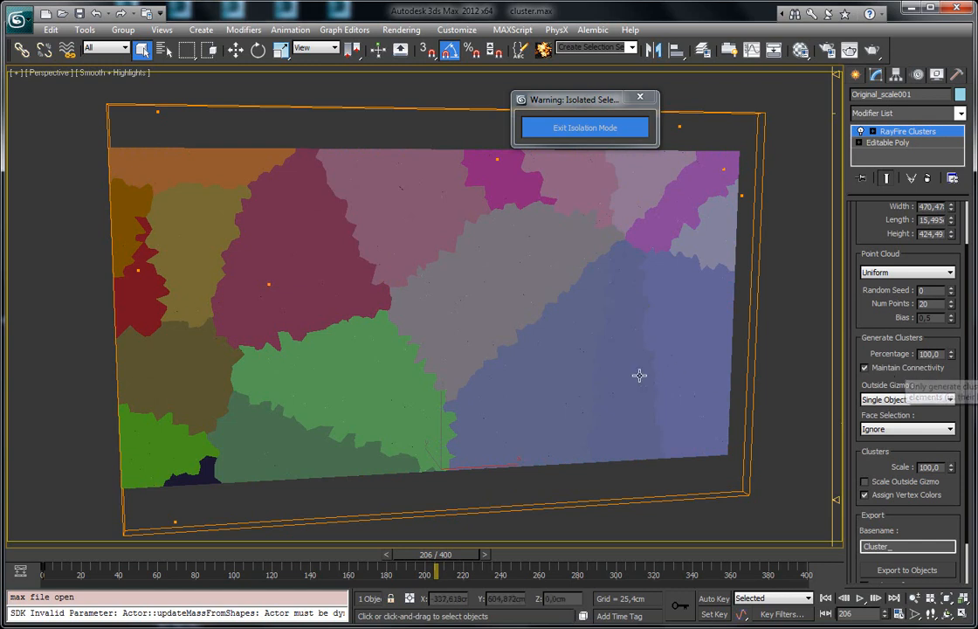
Create a tall, narrow box in front of the wall and place a copy of it alongside, leaving a small gap.
click(736, 322)
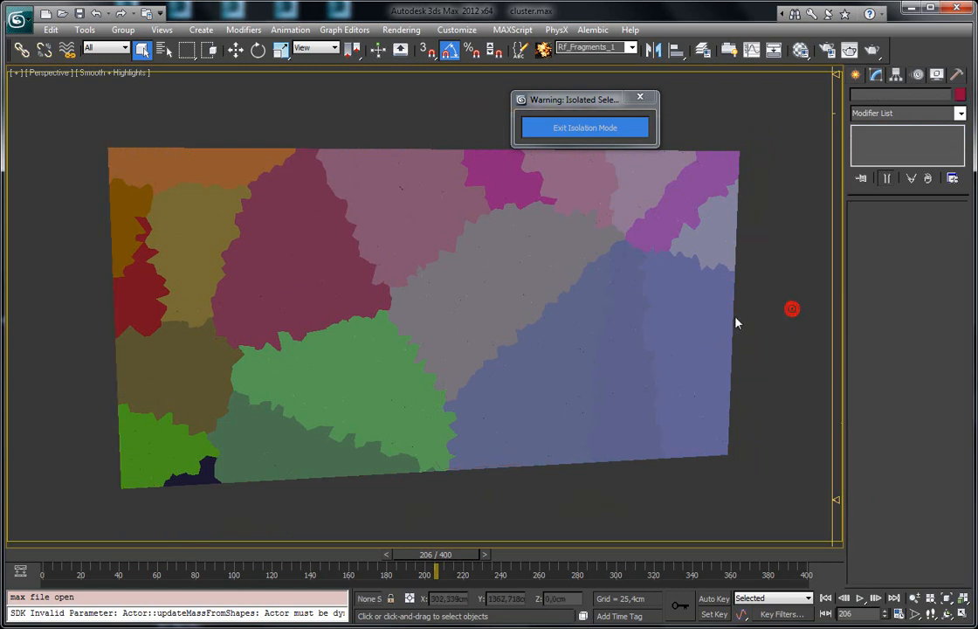
click(561, 339)
click(854, 76)
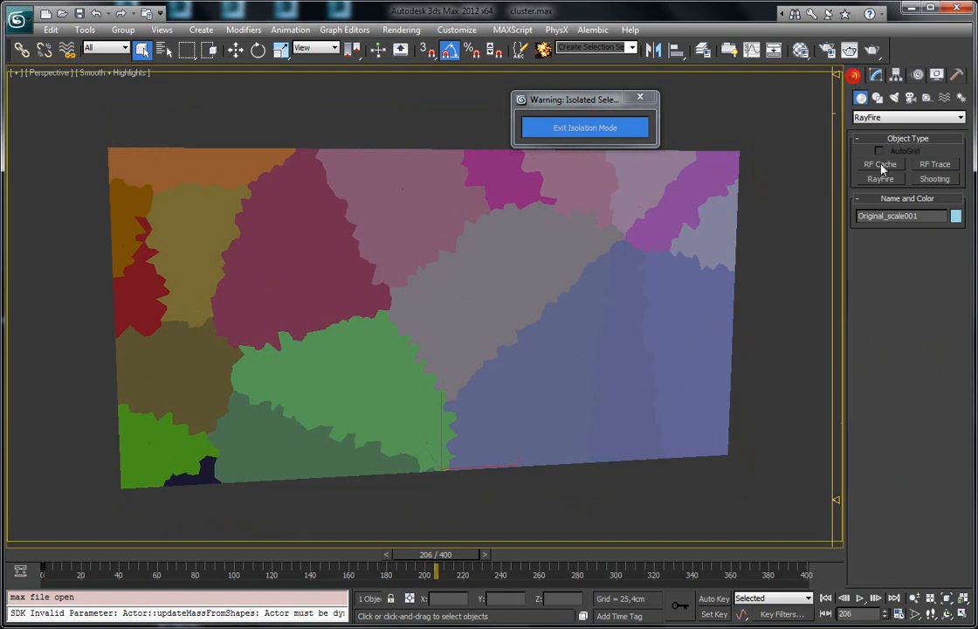
click(874, 117)
click(874, 128)
click(880, 163)
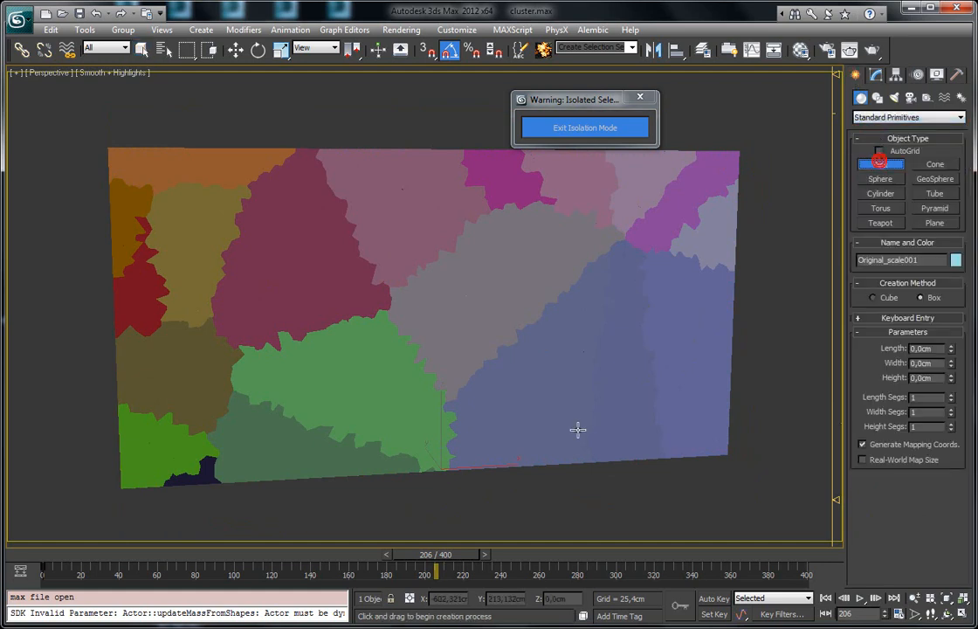
middle_drag(598, 441, 511, 369)
mouse_move(352, 477)
mouse_down()
mouse_move(359, 487)
mouse_move(441, 476)
mouse_up()
click(342, 155)
key(w)
click(483, 381)
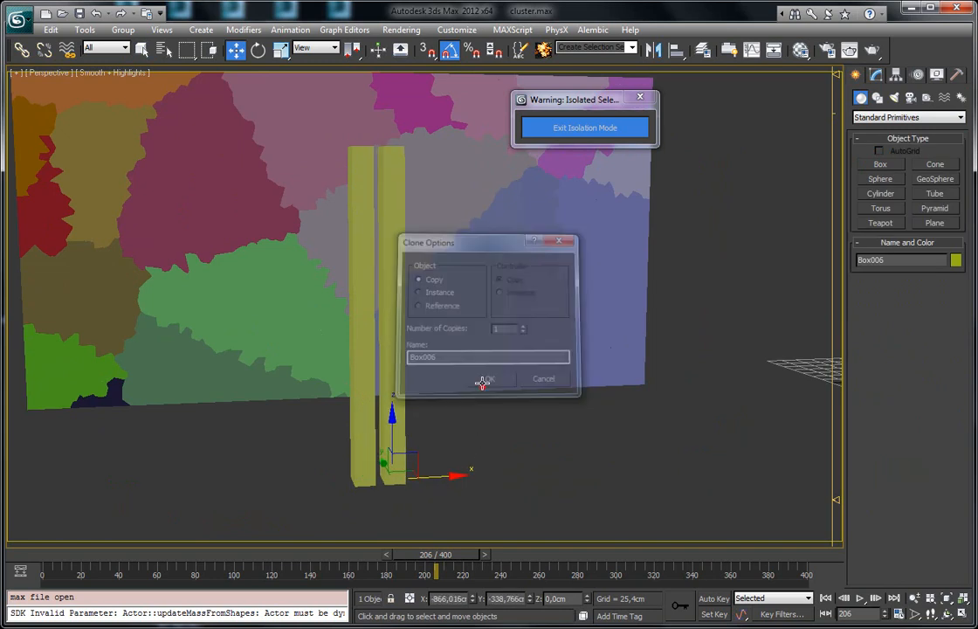
Convert the copied box to Editable Poly, attach the first box to it, and isolate the combined pillars.
click(876, 74)
right_click(917, 146)
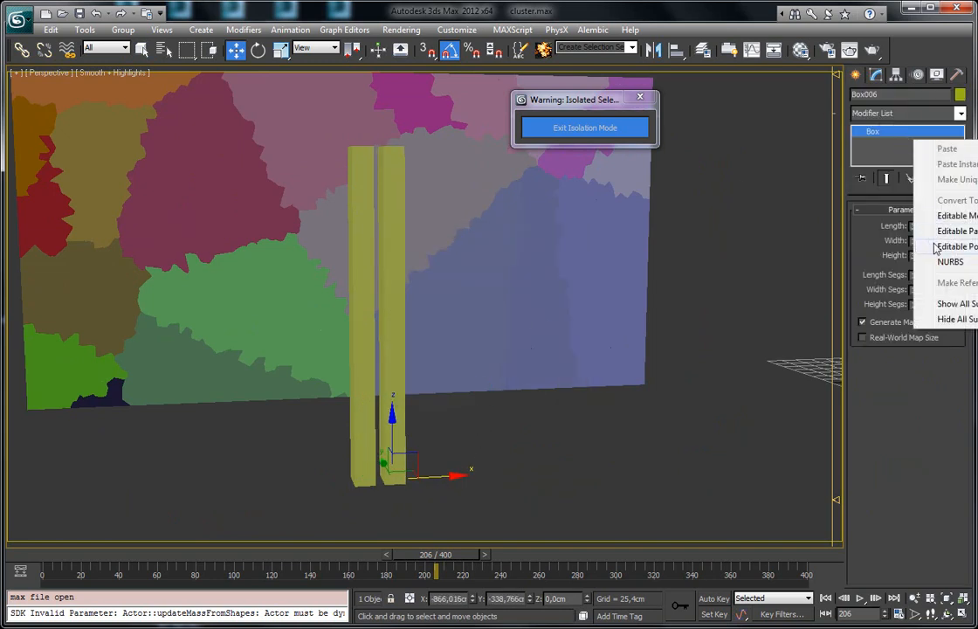
click(896, 227)
click(875, 495)
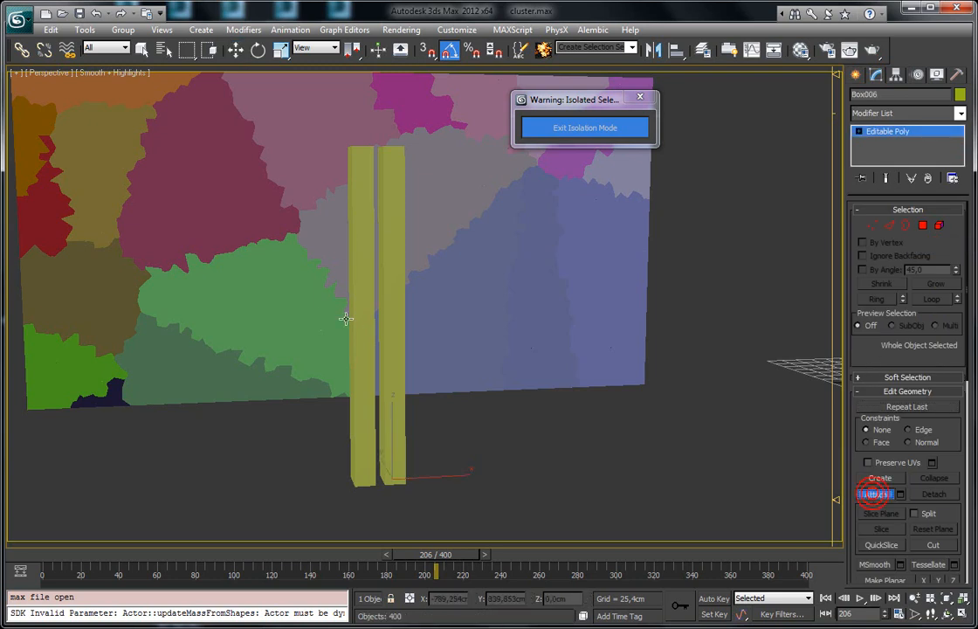
mouse_move(360, 323)
alt+middle_down()
mouse_move(376, 294)
mouse_move(463, 325)
mouse_move(496, 312)
alt+middle_up()
key(F3)
key(w)
key(F3)
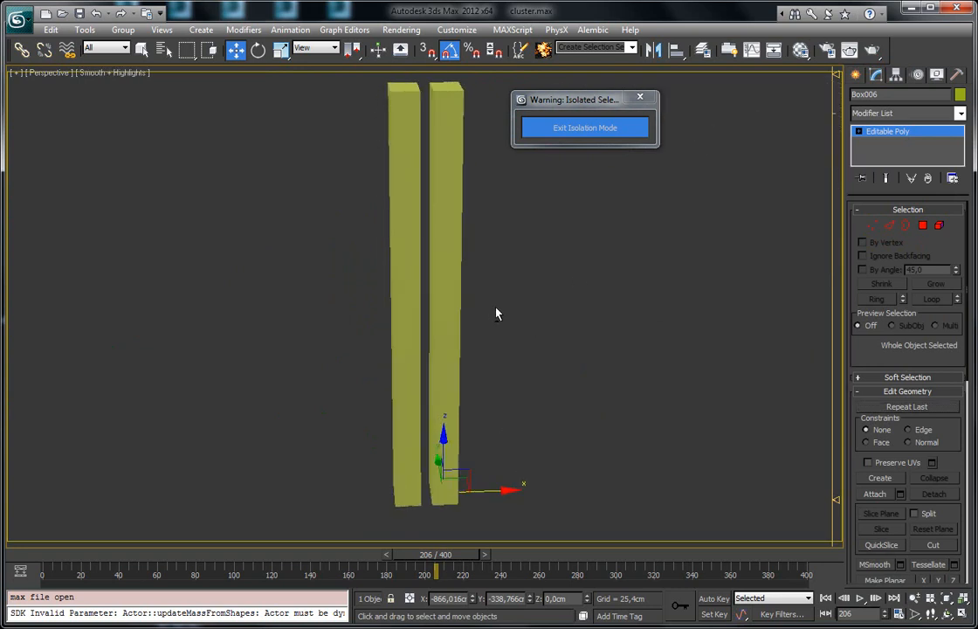
Apply RayFire Fragmenter to the two pillars and fragment them with a Uniform point cloud Count of 100.
click(960, 113)
scroll(926, 393, down, 10)
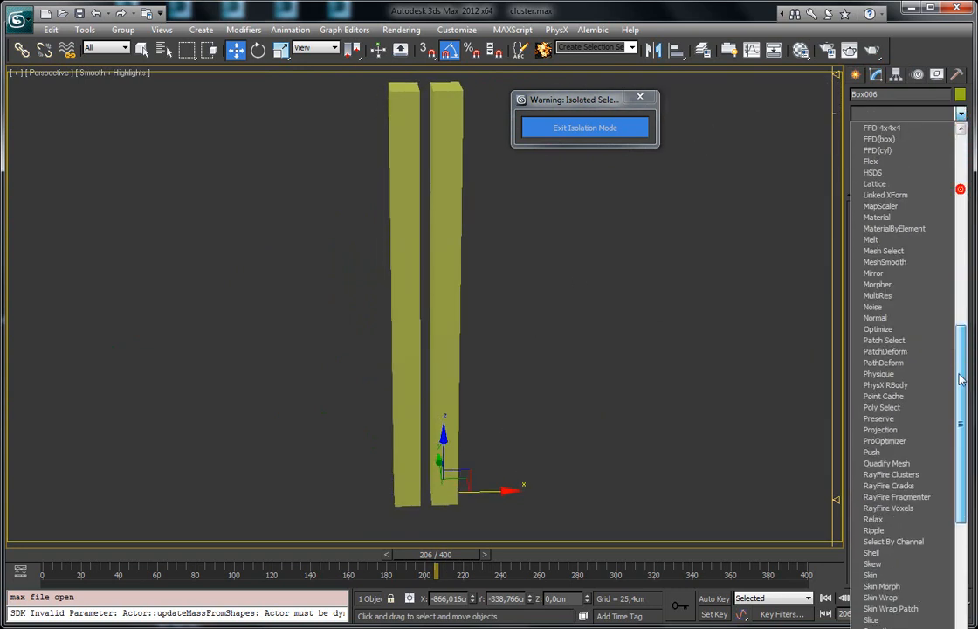
click(939, 499)
click(903, 387)
alt+middle_drag(563, 307, 581, 273)
double_click(920, 245)
text(100)
key(Return)
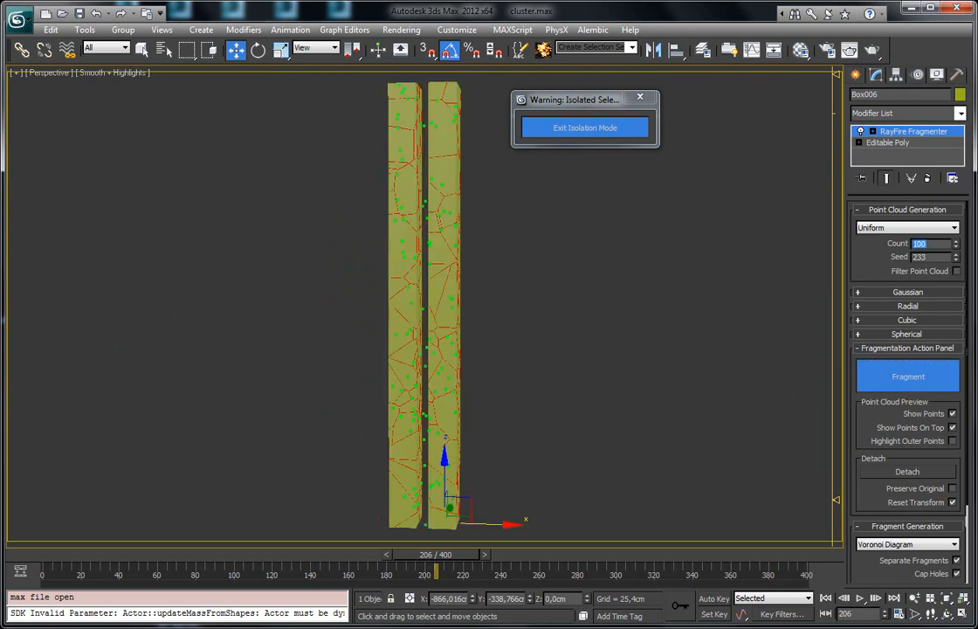
alt+middle_drag(618, 185, 681, 220)
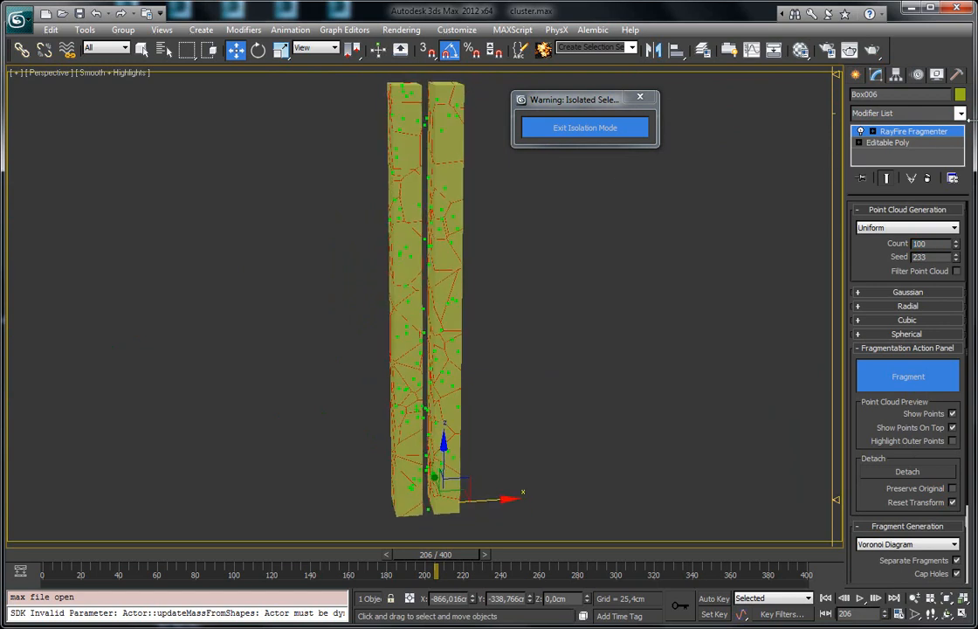
Add the RayFire Clusters modifier above RayFire Fragmenter and enable Assign Vertex Colors.
click(960, 113)
scroll(958, 288, down, 6)
drag(959, 288, 958, 322)
click(901, 542)
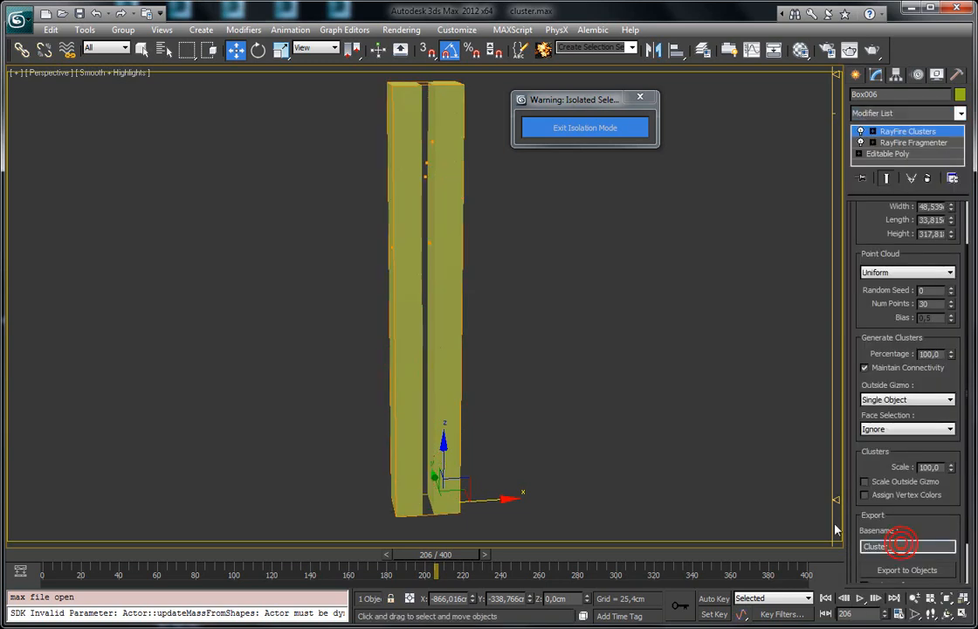
drag(876, 467, 872, 458)
click(871, 460)
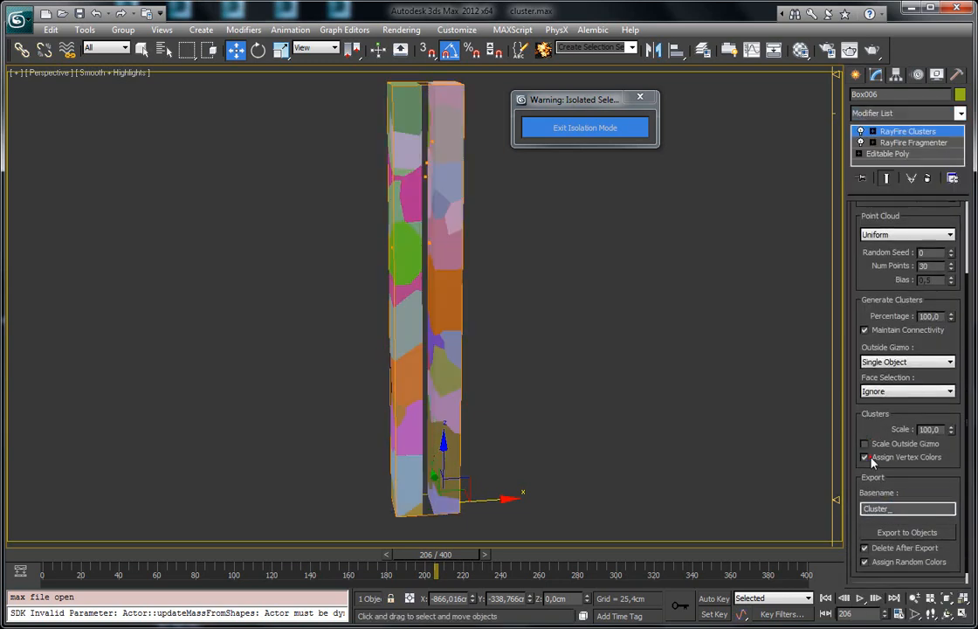
Set the pillars' cluster Num Points to 10 and view the clusters up close.
alt+middle_drag(472, 303, 476, 306)
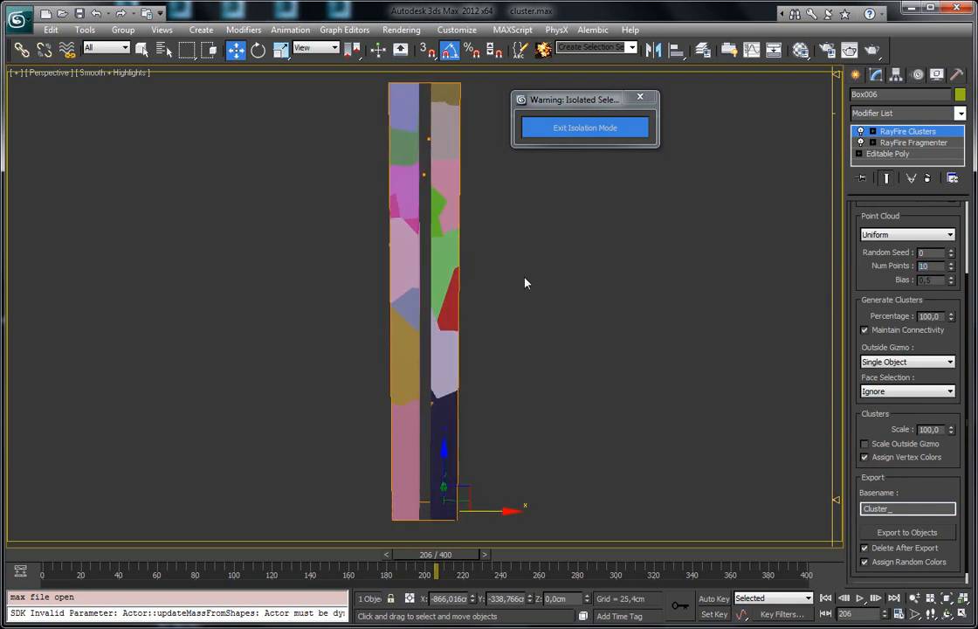
scroll(537, 305, up, 2)
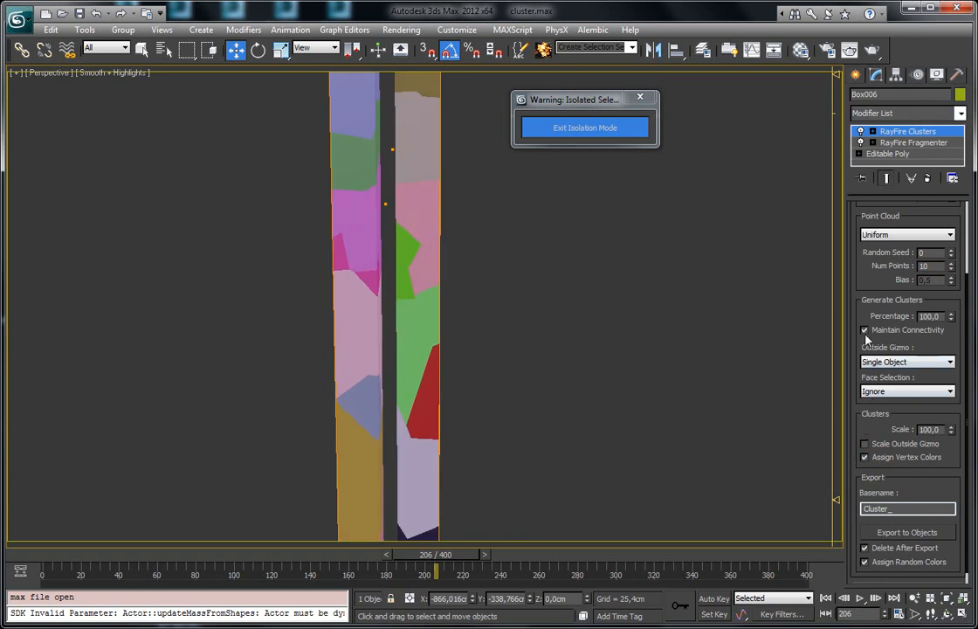
middle_drag(411, 301, 419, 282)
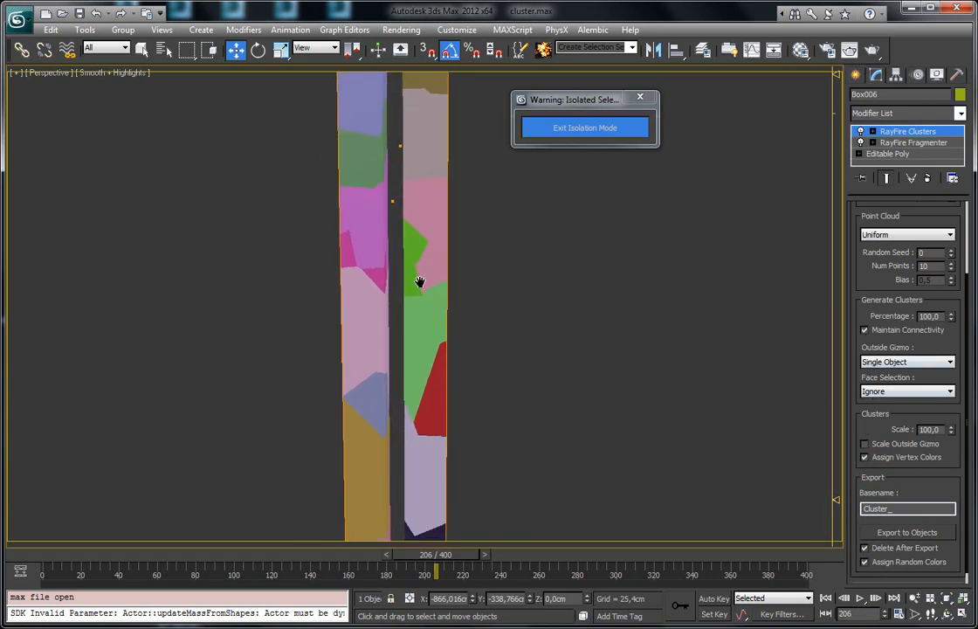
Disable Maintain Connectivity and examine how the clusters span the gap between the pillars, in wireframe and shaded display.
click(865, 329)
alt+middle_drag(432, 268, 410, 343)
alt+middle_drag(344, 293, 343, 247)
key(F3)
scroll(351, 229, up, 3)
scroll(318, 257, down, 5)
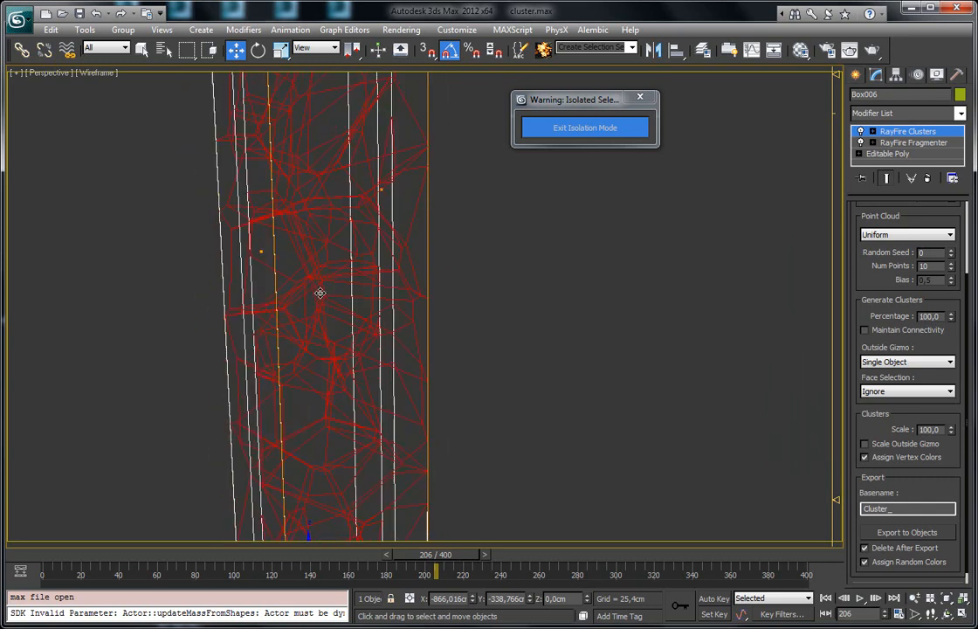
mouse_move(423, 244)
alt+middle_down()
mouse_move(469, 330)
mouse_move(678, 389)
mouse_move(418, 354)
mouse_move(447, 344)
alt+middle_up()
key(F3)
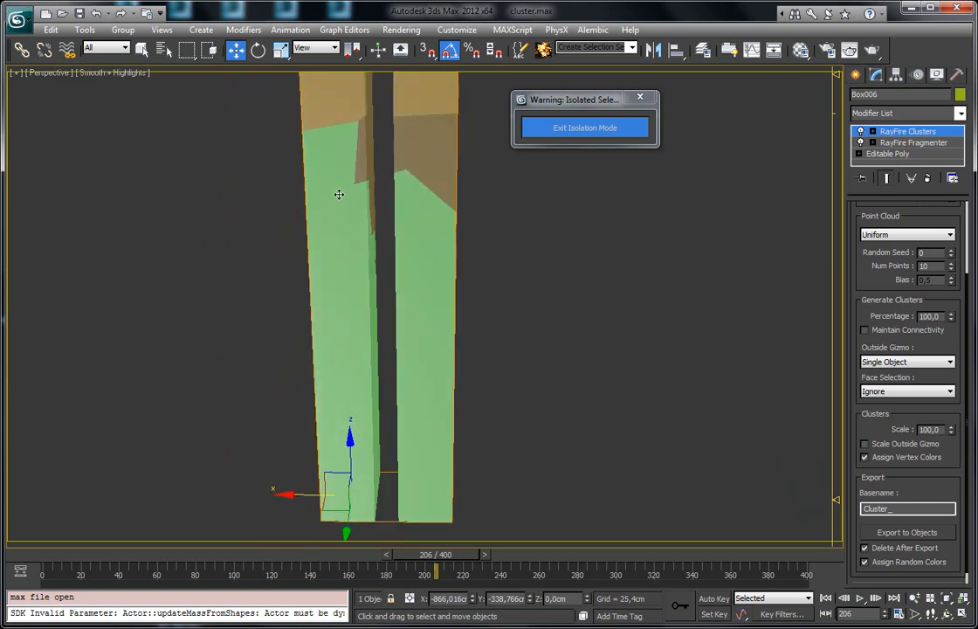
alt+middle_drag(478, 319, 330, 409)
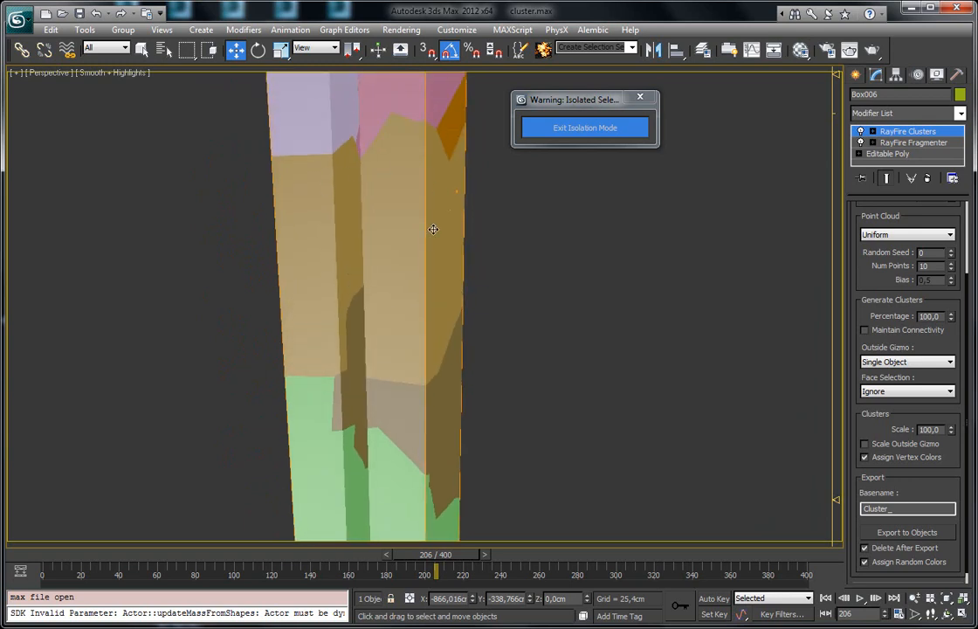
alt+middle_drag(319, 162, 310, 262)
alt+middle_drag(368, 317, 351, 266)
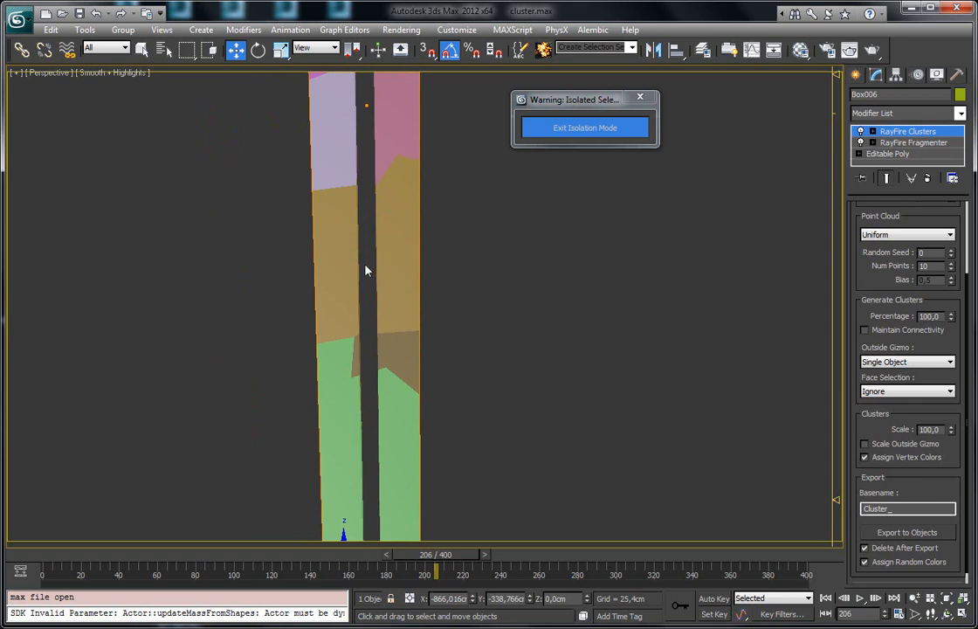
Compare the pillar clusters with Maintain Connectivity on and off, and leave the option enabled.
click(878, 331)
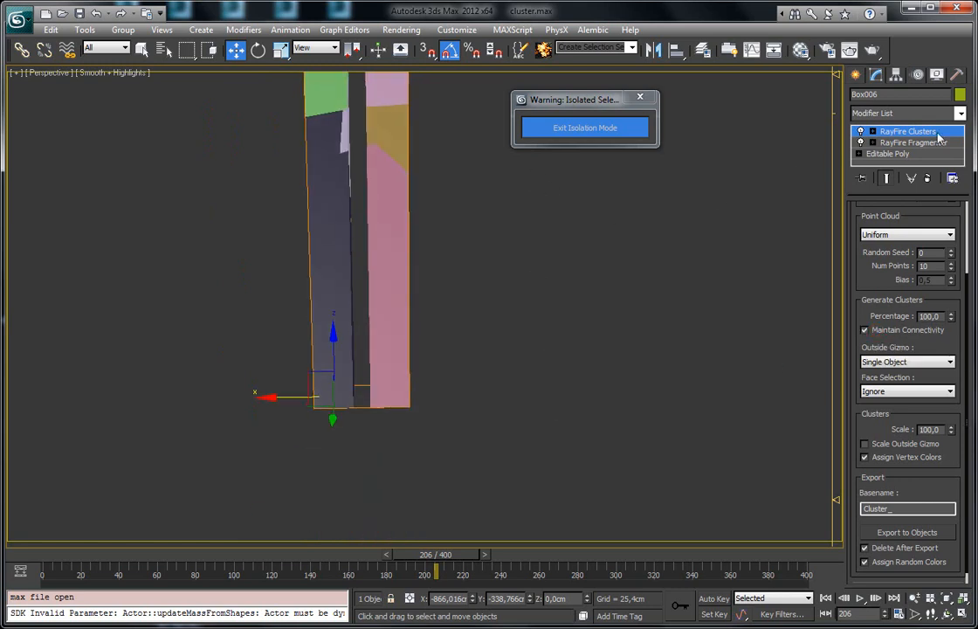
alt+middle_drag(613, 304, 578, 356)
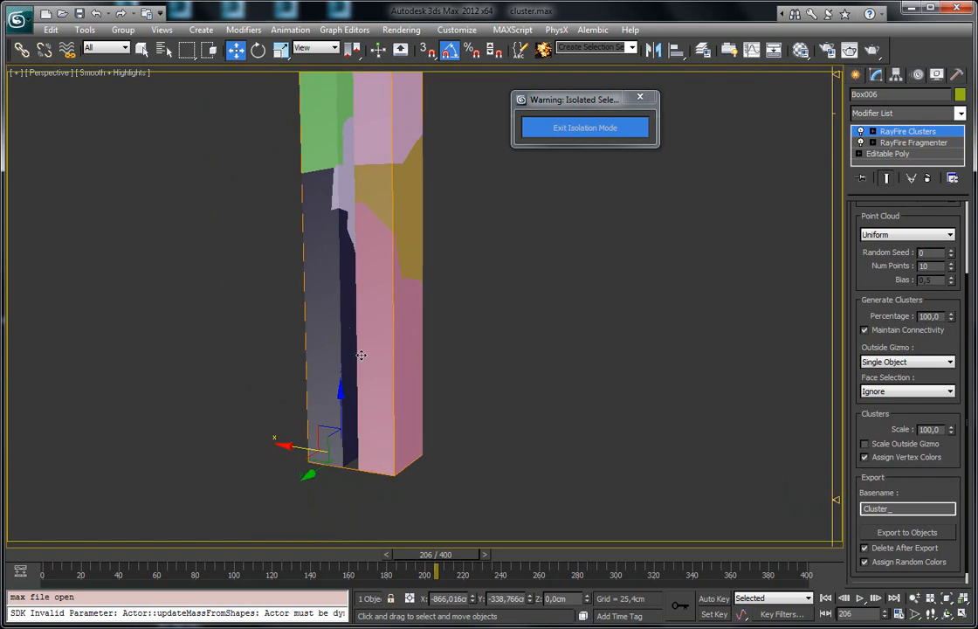
alt+middle_drag(301, 303, 374, 351)
alt+middle_drag(314, 290, 322, 281)
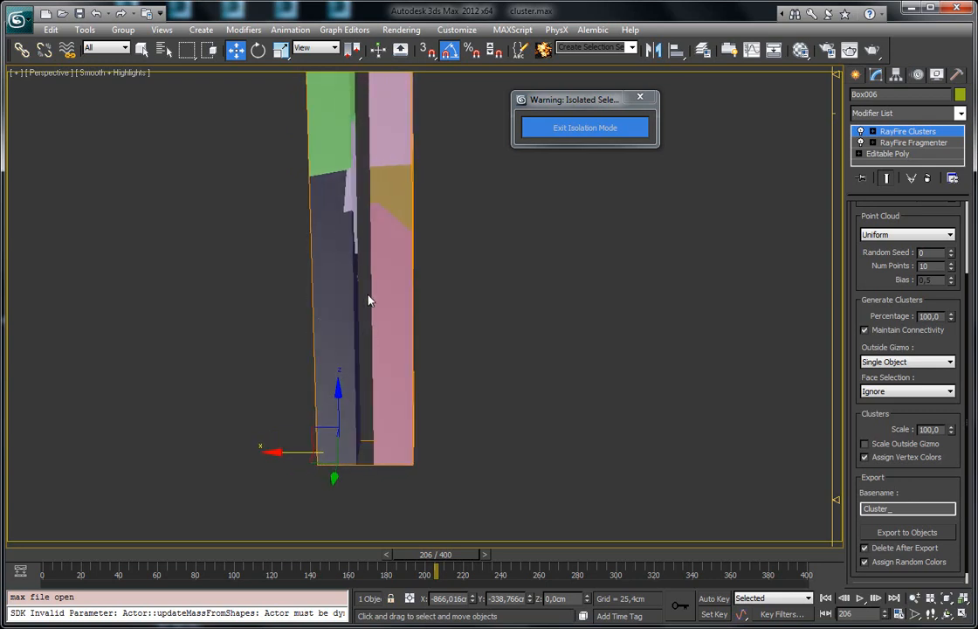
click(866, 330)
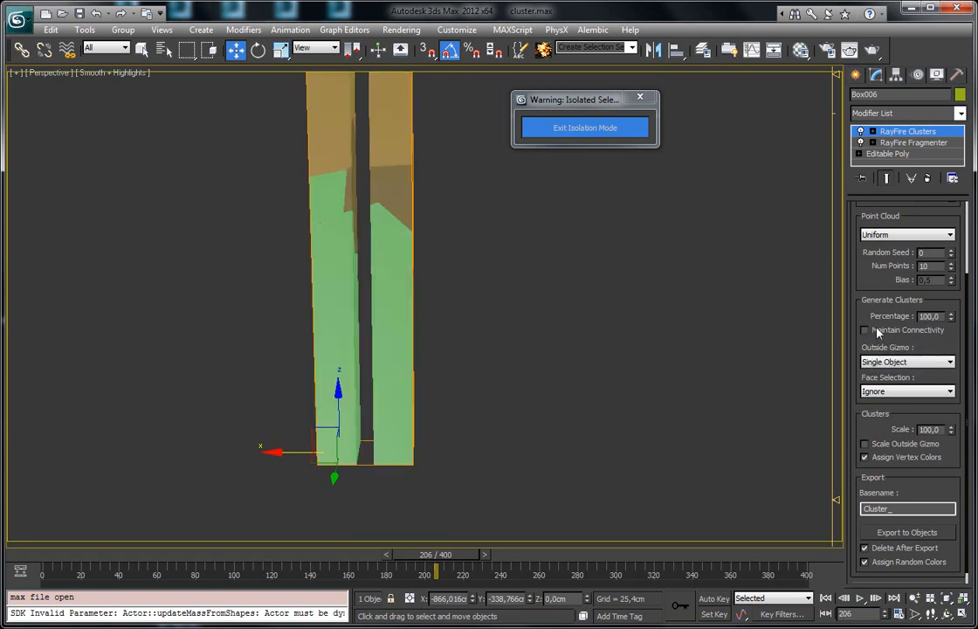
click(875, 332)
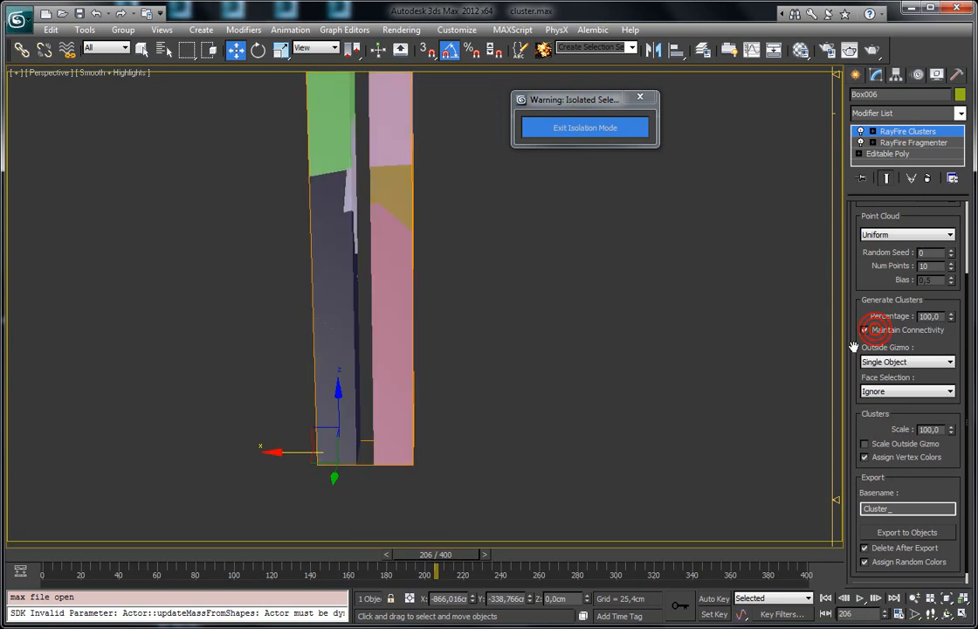
Exit isolation mode and select the large wall with the coloured clusters.
middle_drag(531, 261, 520, 335)
click(633, 131)
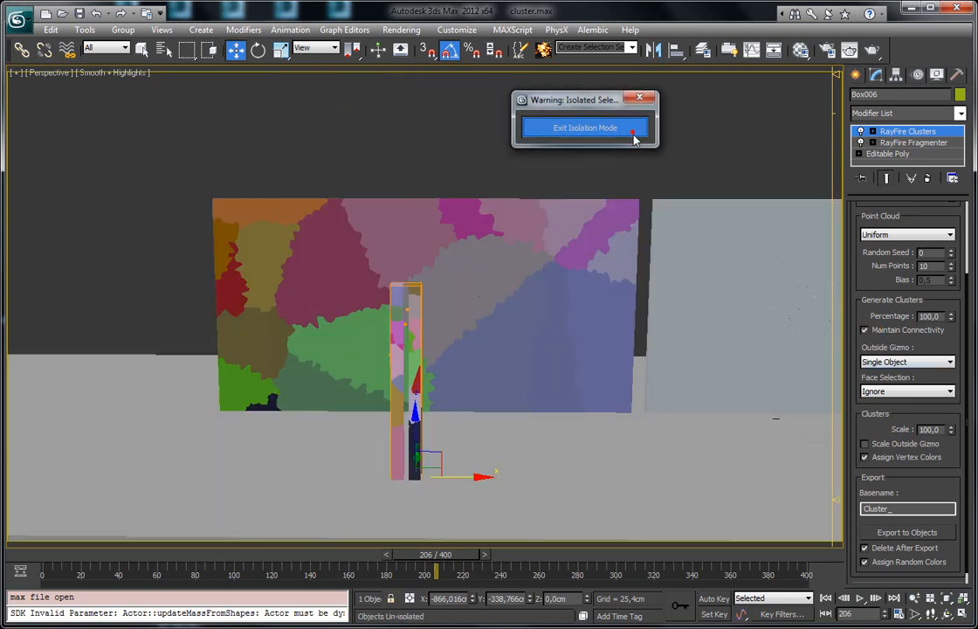
click(555, 238)
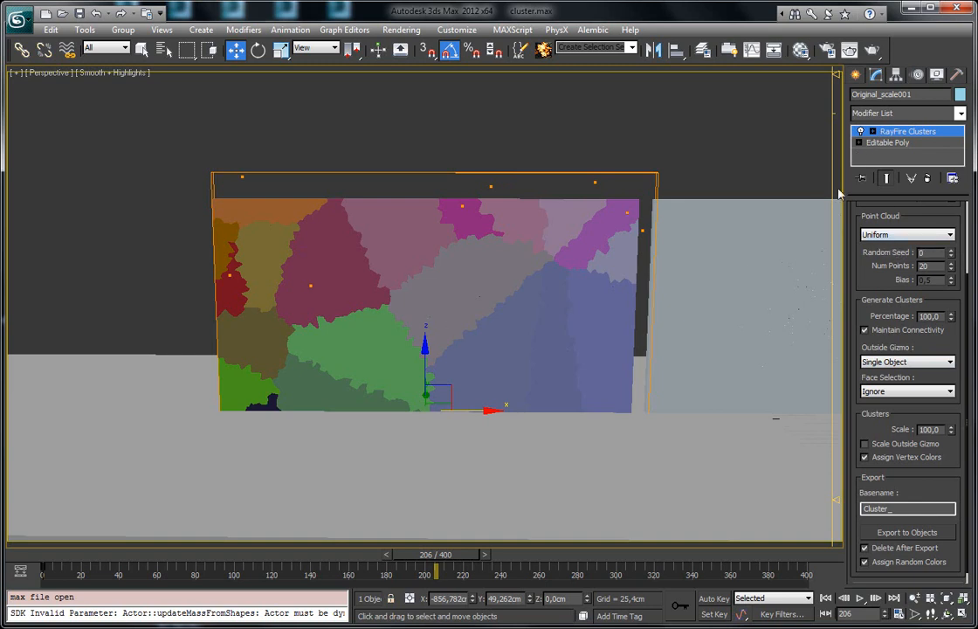
Scale the wall's RayFire Clusters gizmo down along its X axis.
click(873, 132)
click(897, 142)
key(r)
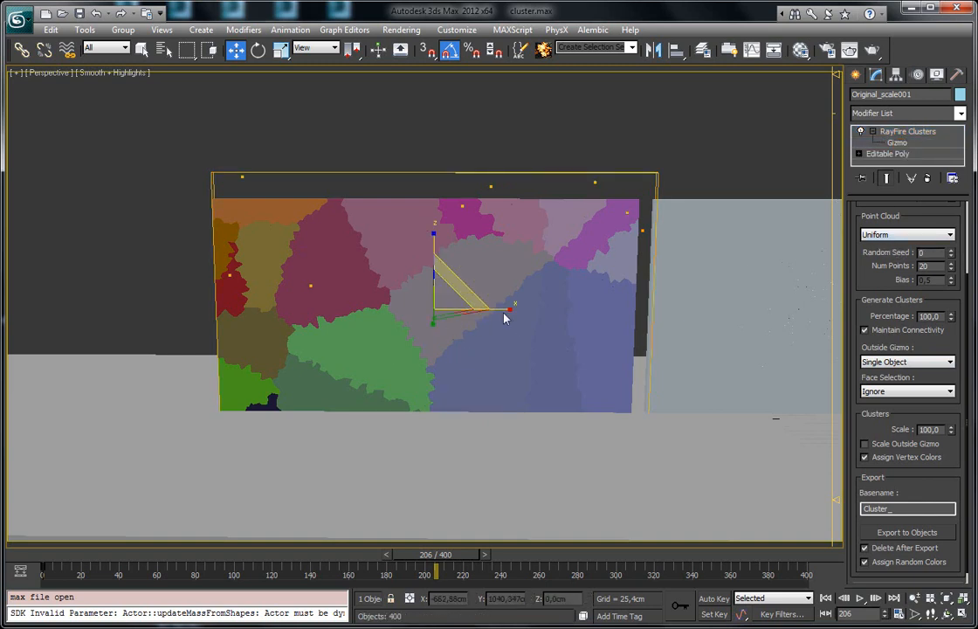
drag(503, 310, 435, 311)
Switch the cluster gizmo to Spherical and scale it down along Z into a rounder shape inside the wall.
scroll(855, 349, up, 3)
click(878, 242)
click(877, 261)
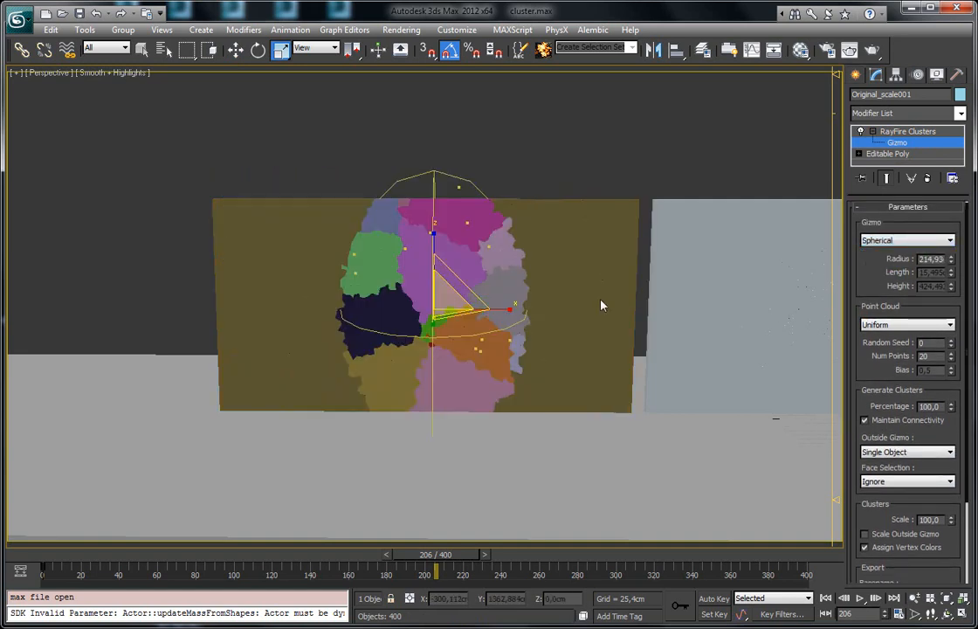
drag(434, 234, 435, 265)
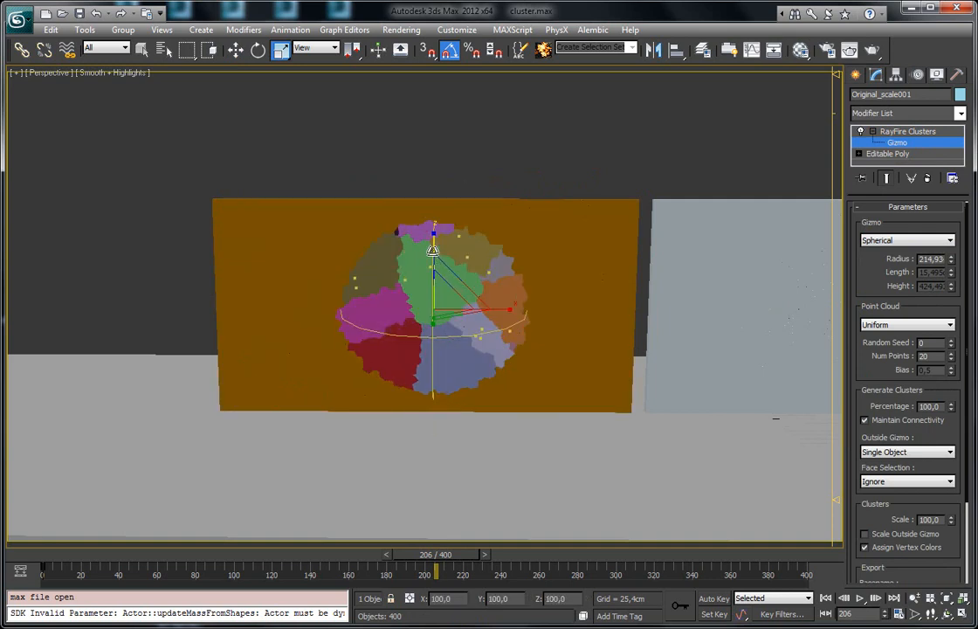
View the gizmo area from several angles, set Outside Gizmo to Use Point Cloud and examine the clusters beyond the gizmo.
middle_drag(434, 248, 434, 251)
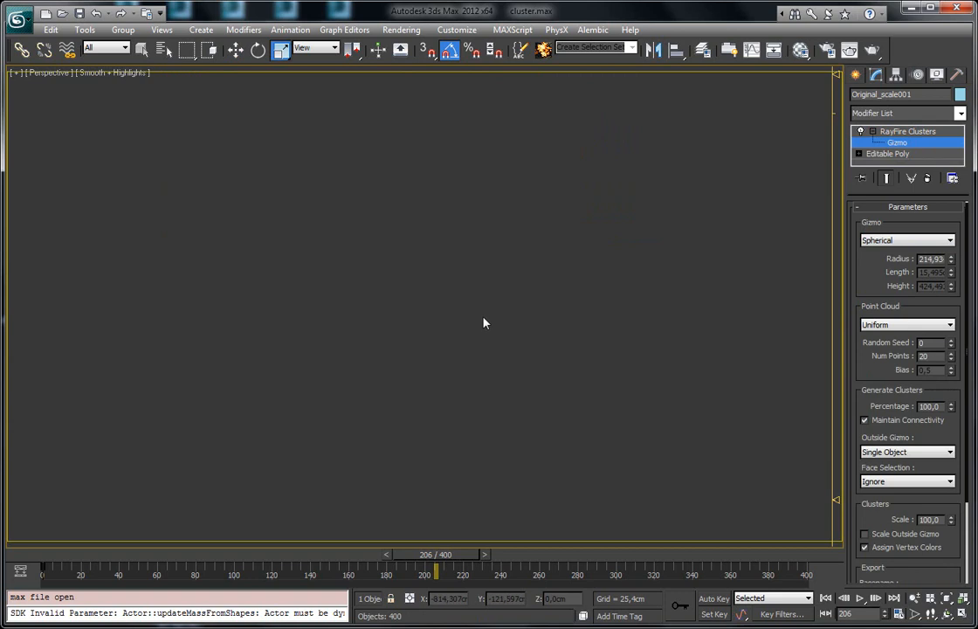
scroll(484, 322, down, 1)
middle_drag(393, 211, 434, 291)
scroll(453, 289, up, 2)
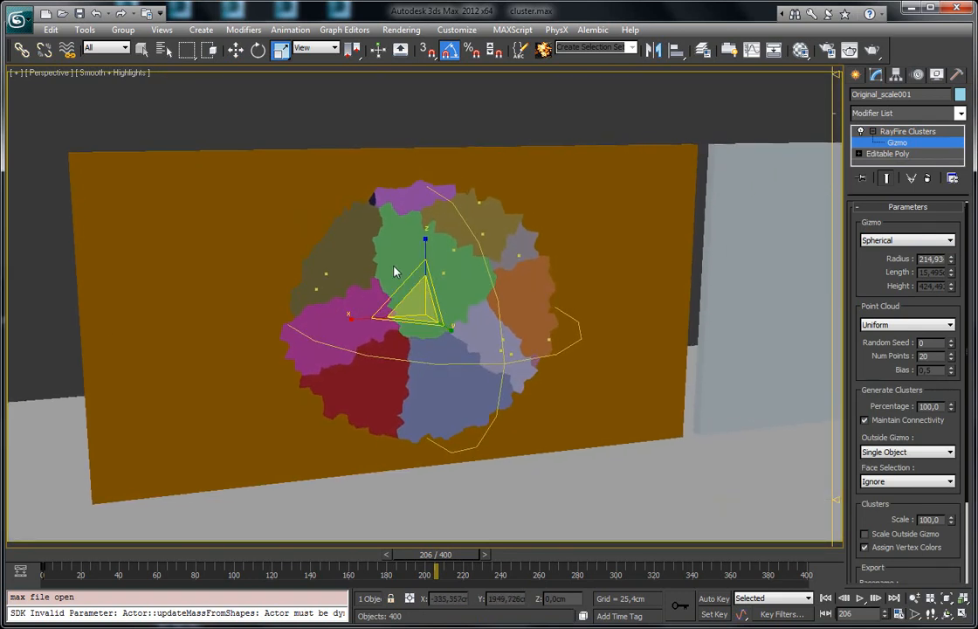
alt+middle_drag(389, 252, 388, 189)
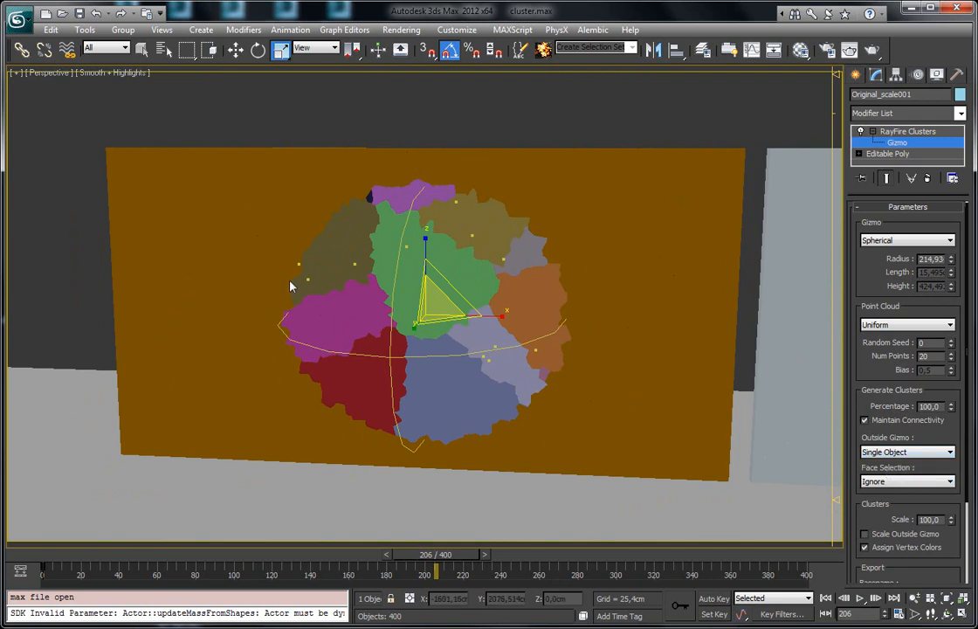
alt+middle_drag(494, 259, 424, 149)
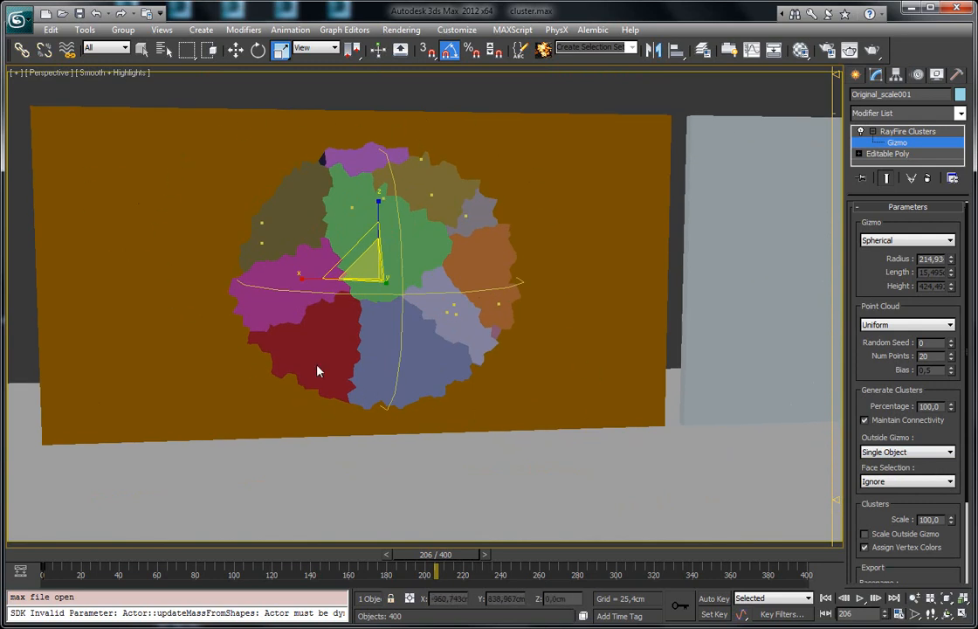
scroll(865, 395, down, 2)
click(882, 409)
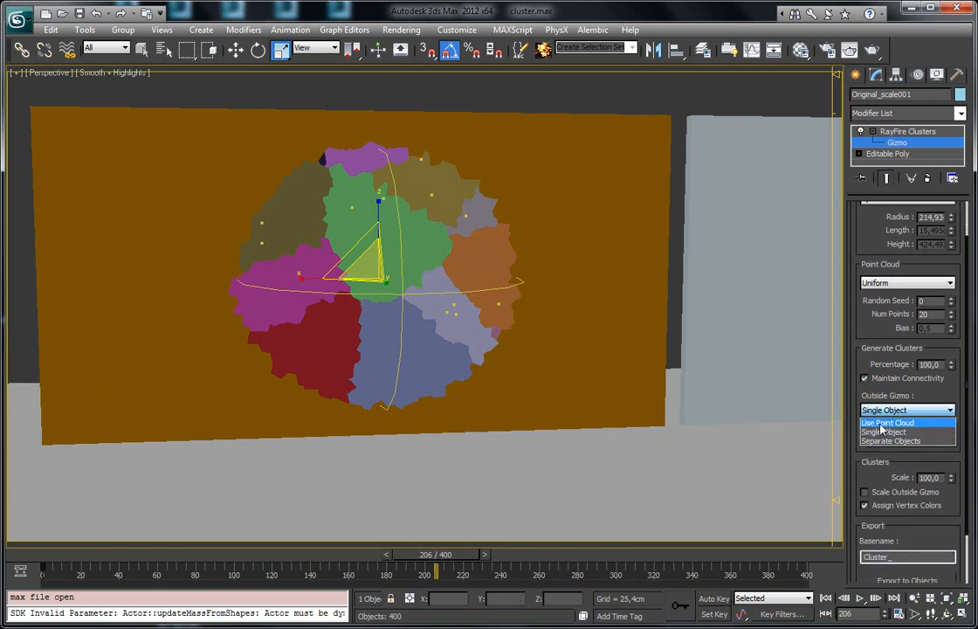
click(884, 423)
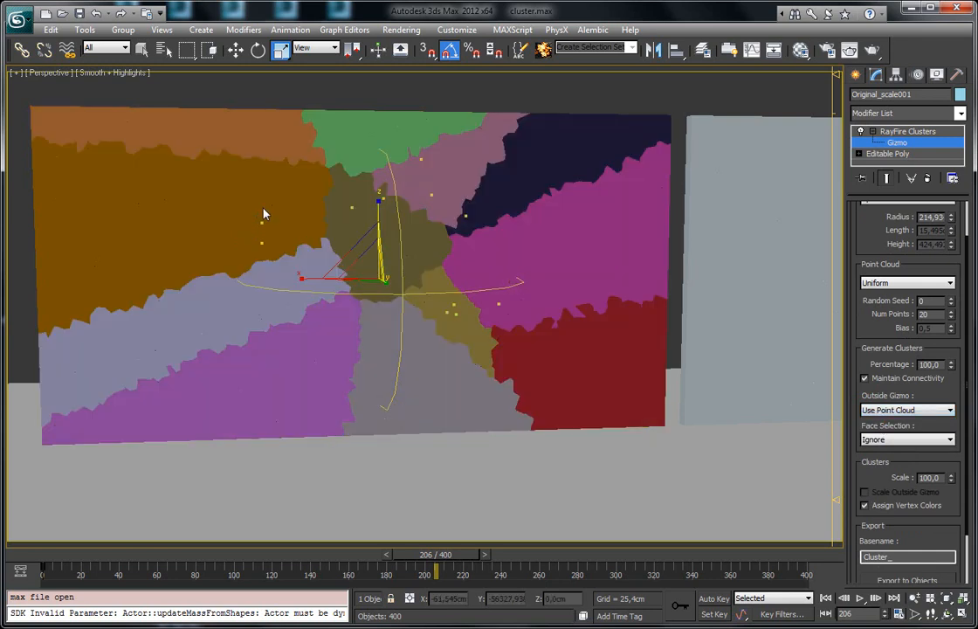
alt+middle_drag(268, 289, 259, 253)
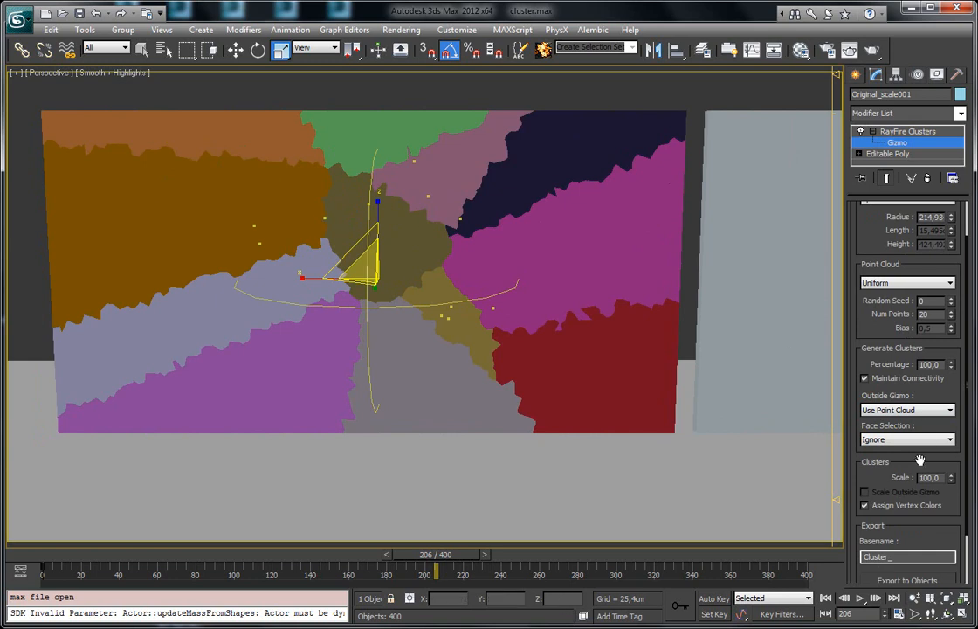
Switch Outside Gizmo to Single Object and back to Use Point Cloud to compare the two results.
click(900, 409)
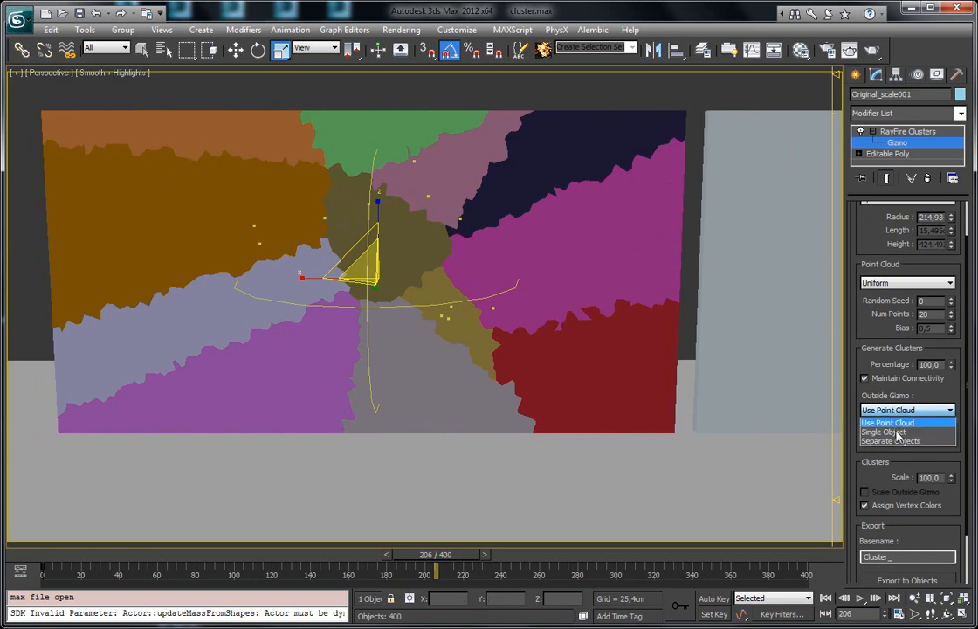
click(890, 432)
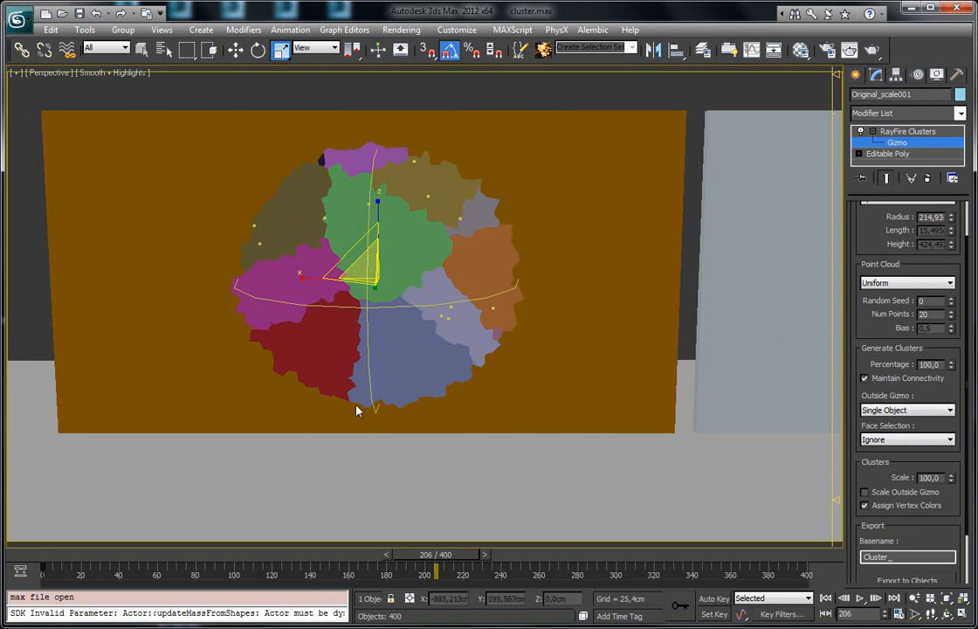
click(873, 409)
click(869, 421)
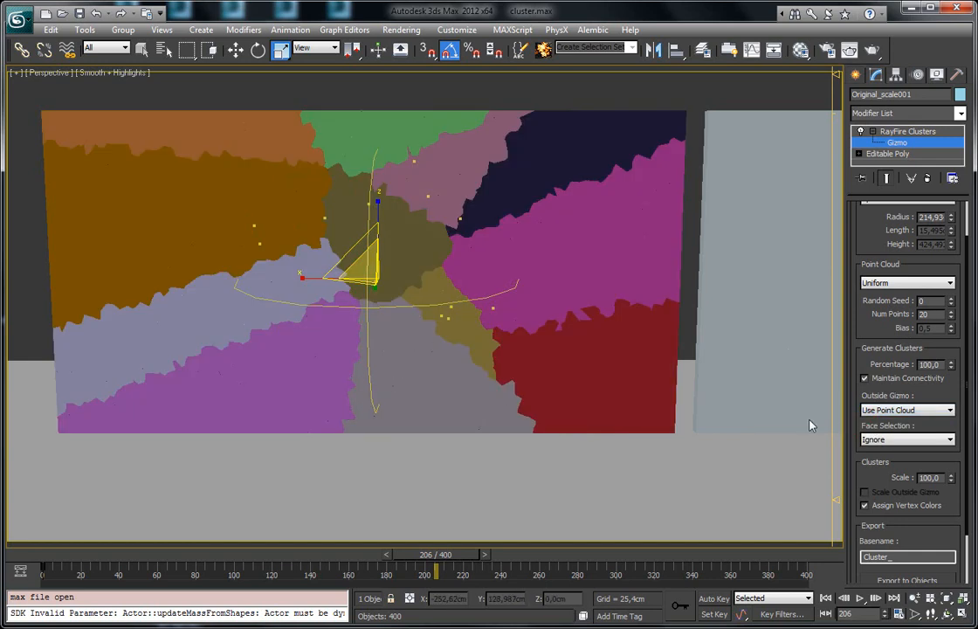
Try Separate Objects for Outside Gizmo, and restore Single Object.
click(908, 410)
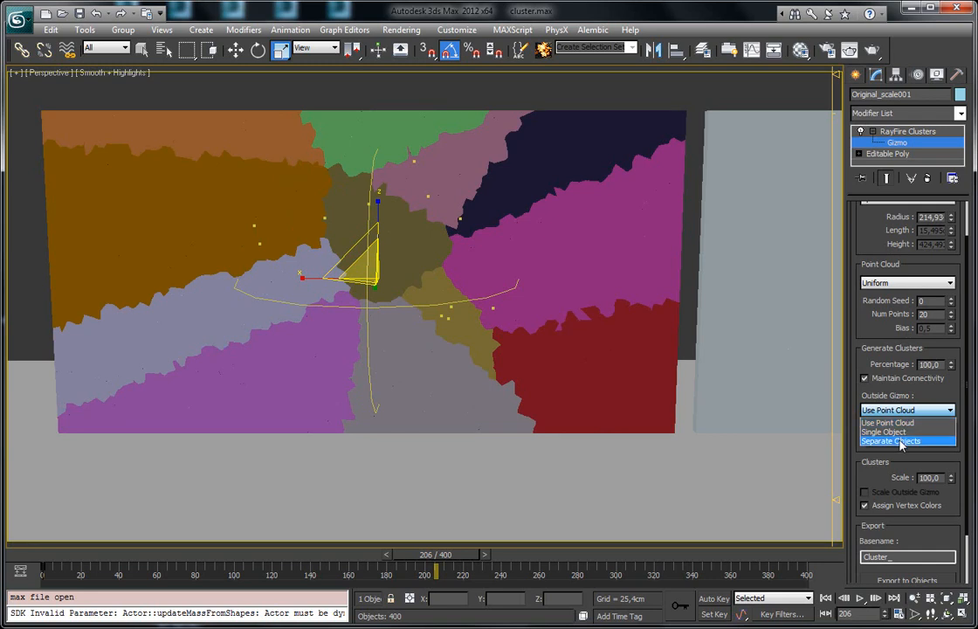
click(902, 443)
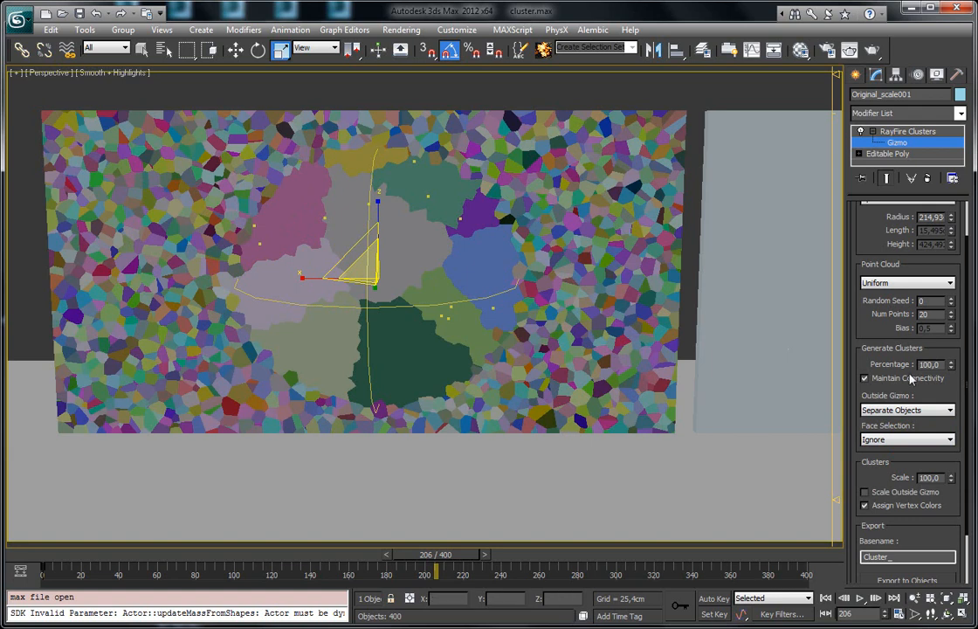
drag(863, 335, 868, 331)
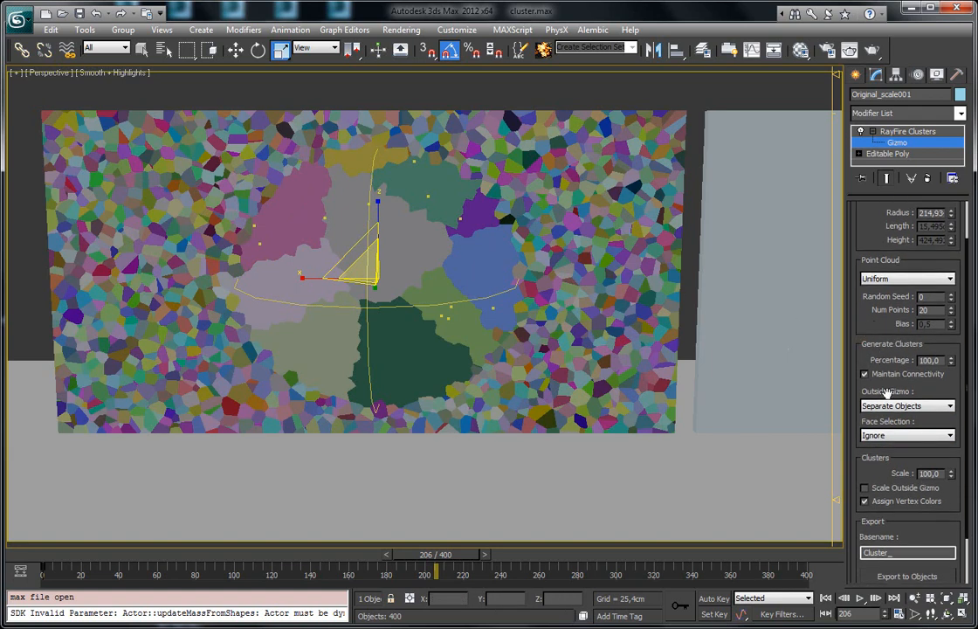
click(889, 406)
click(884, 428)
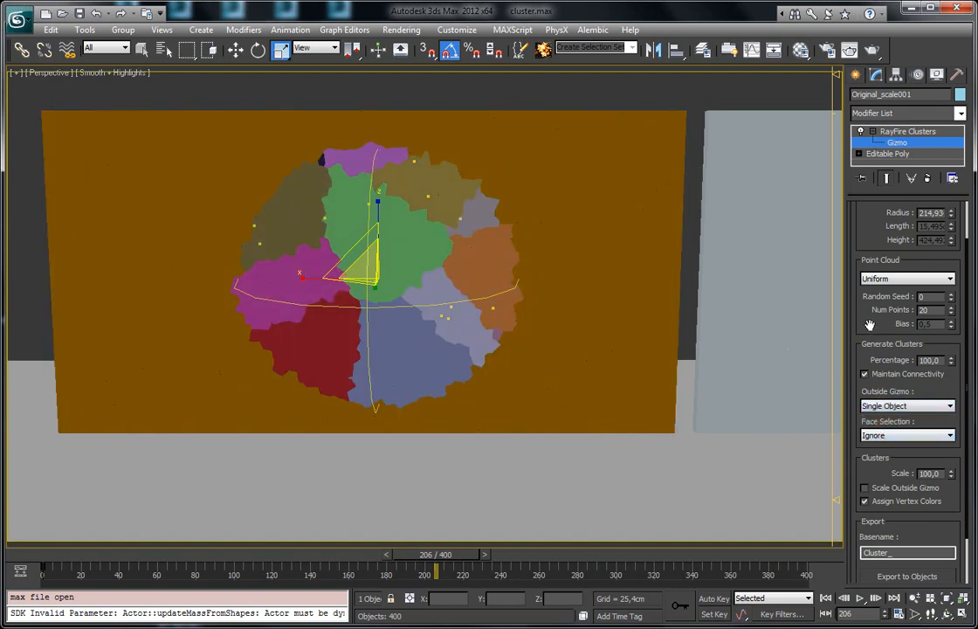
Set the Point Cloud type to Custom and return from gizmo editing to the RayFire Clusters modifier level.
mouse_move(865, 422)
mouse_down()
mouse_move(865, 380)
mouse_move(863, 405)
mouse_up()
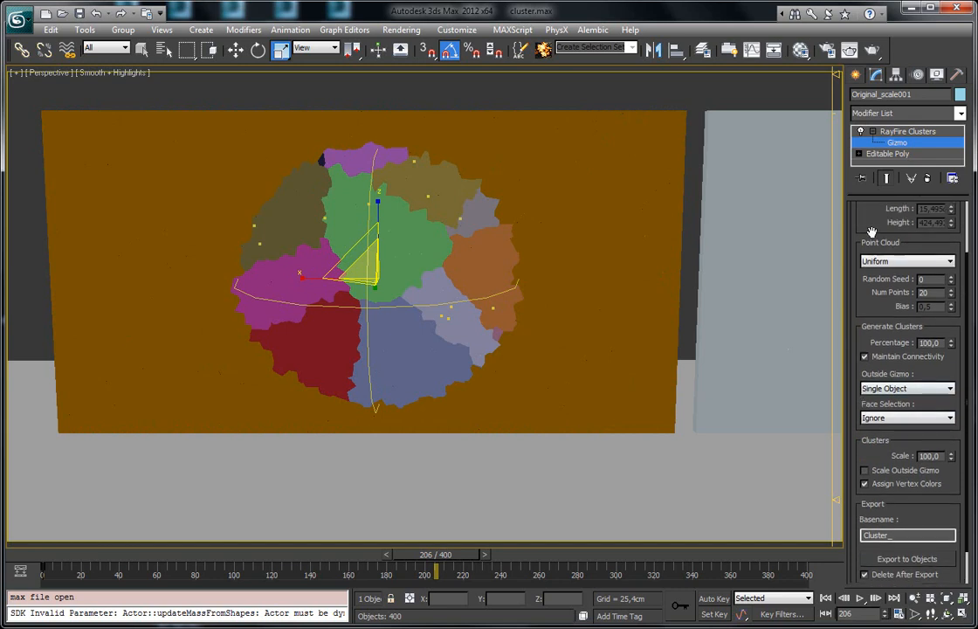
click(886, 260)
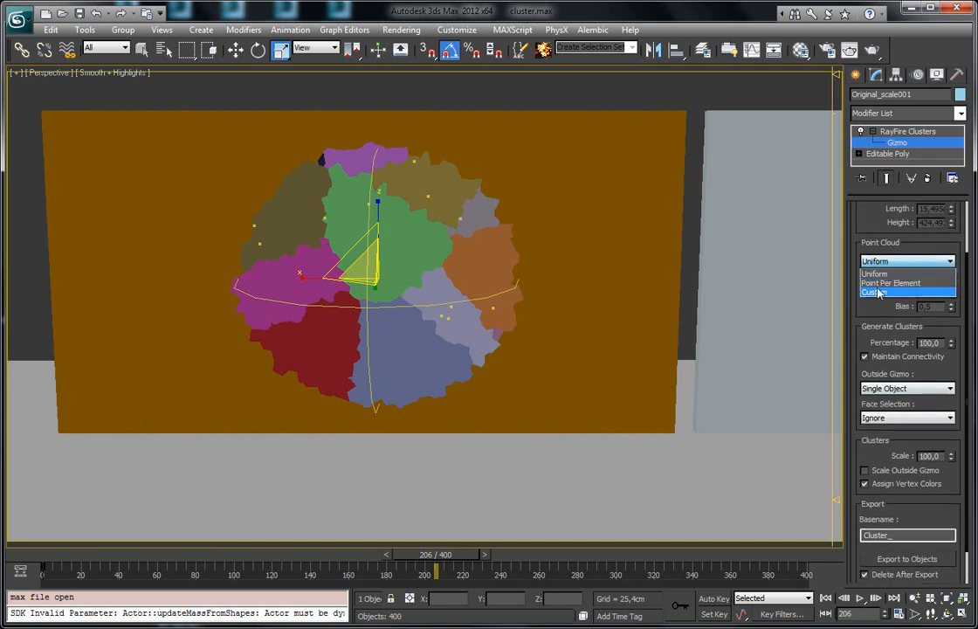
click(871, 292)
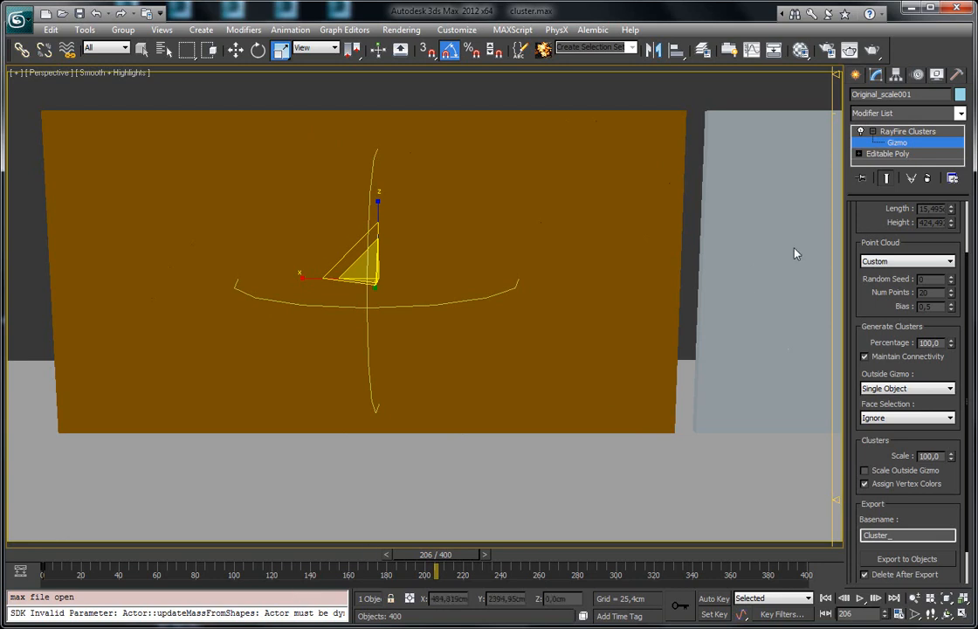
click(874, 131)
click(886, 131)
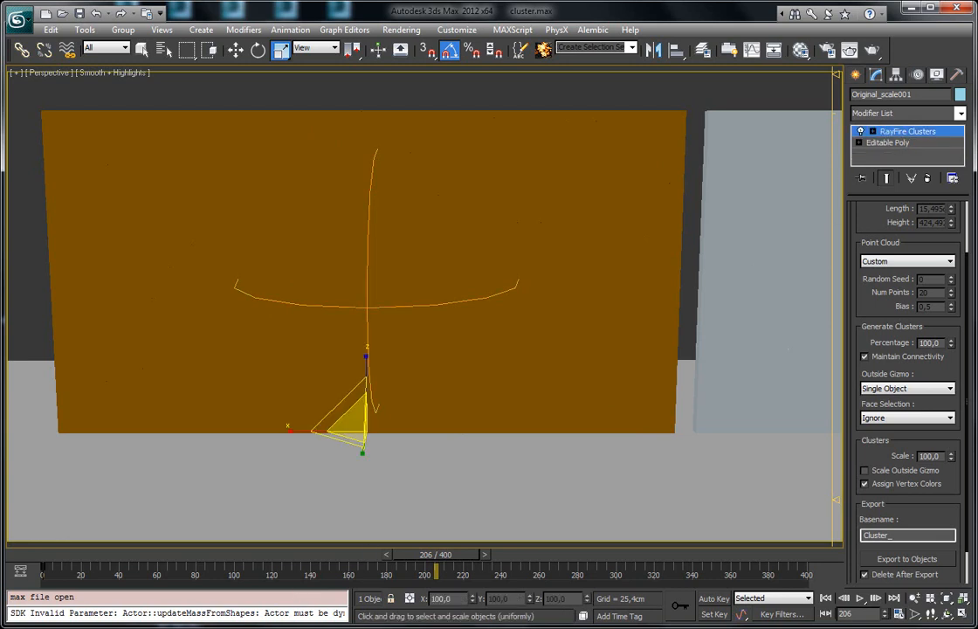
Open the MAXScript Listener, clear both its recorder and output areas, and move the window fully into view.
right_click(108, 599)
click(223, 306)
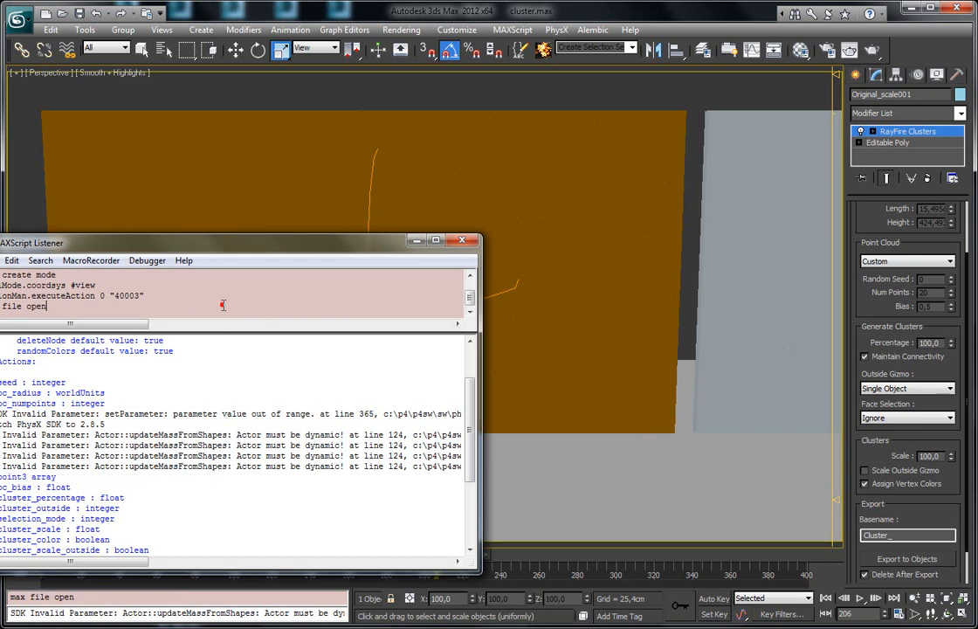
key(ctrl+d)
click(196, 374)
key(ctrl+d)
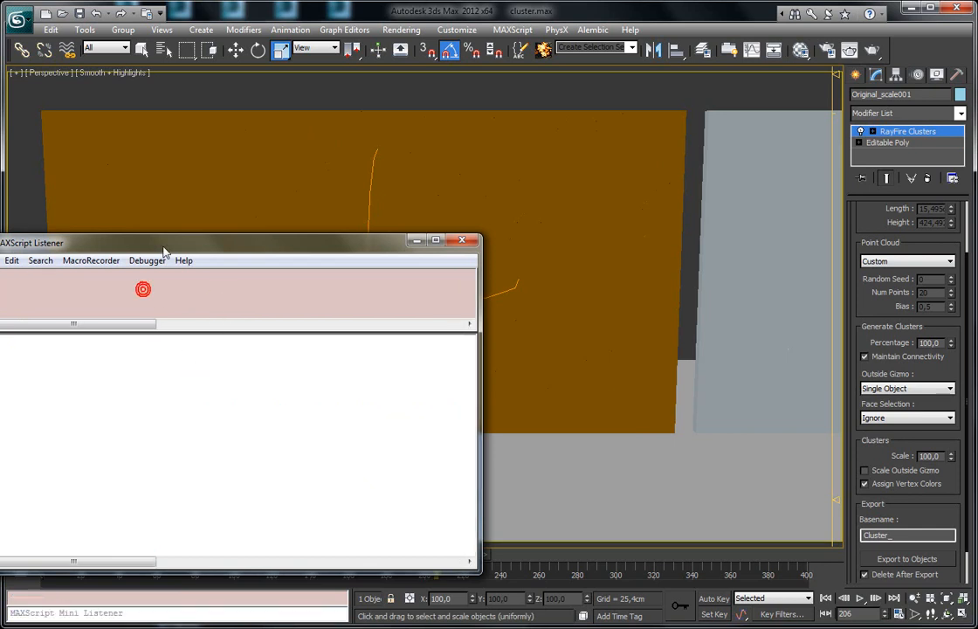
drag(166, 242, 574, 269)
Evaluate showproperties $.modifiers[1] and read through the modifier's scriptable properties.
text(showproperties $)
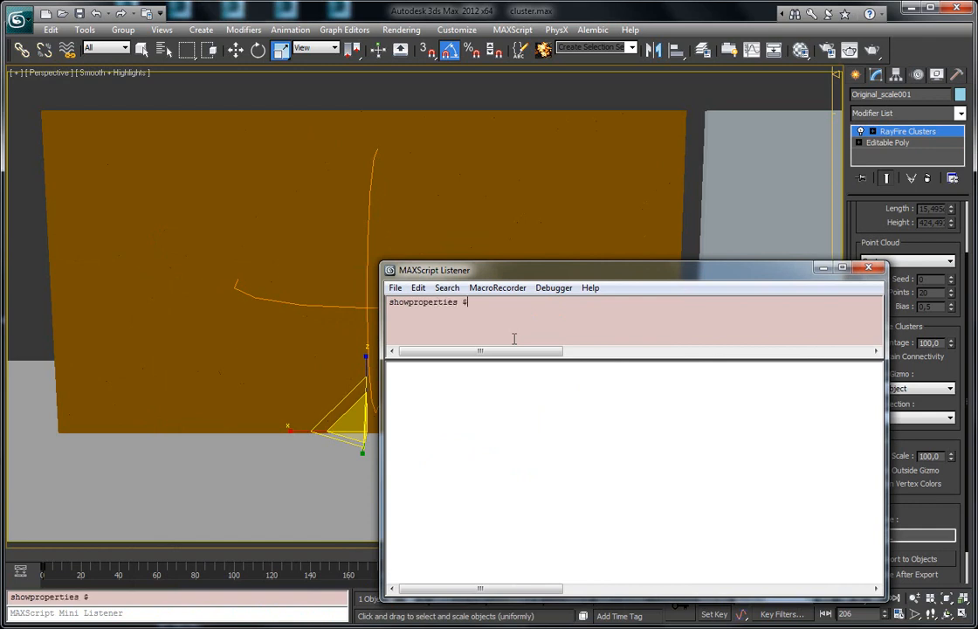
text(.modifiers[1)
key(Return)
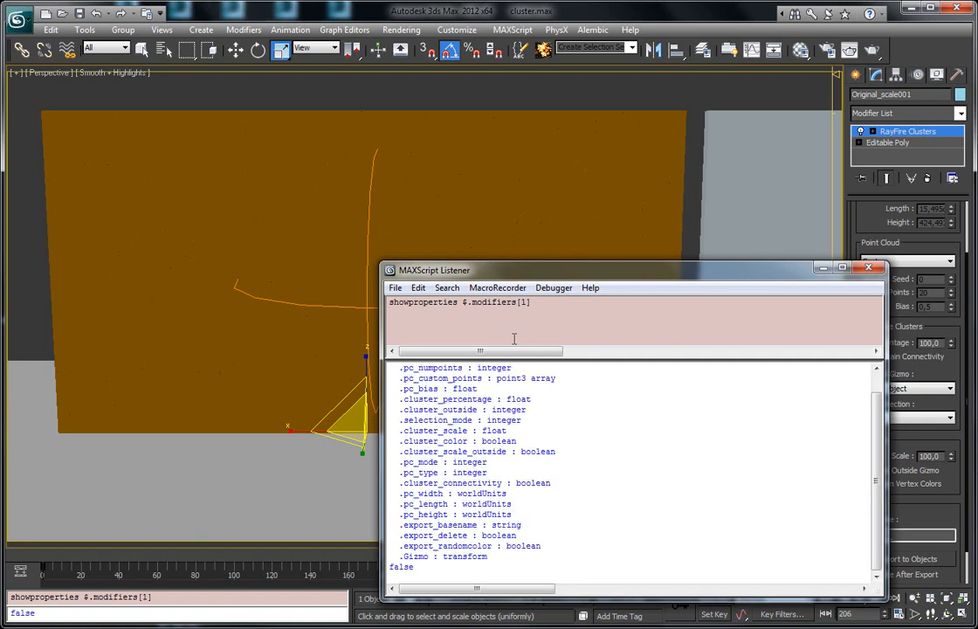
click(483, 502)
scroll(481, 499, up, 1)
drag(401, 367, 551, 563)
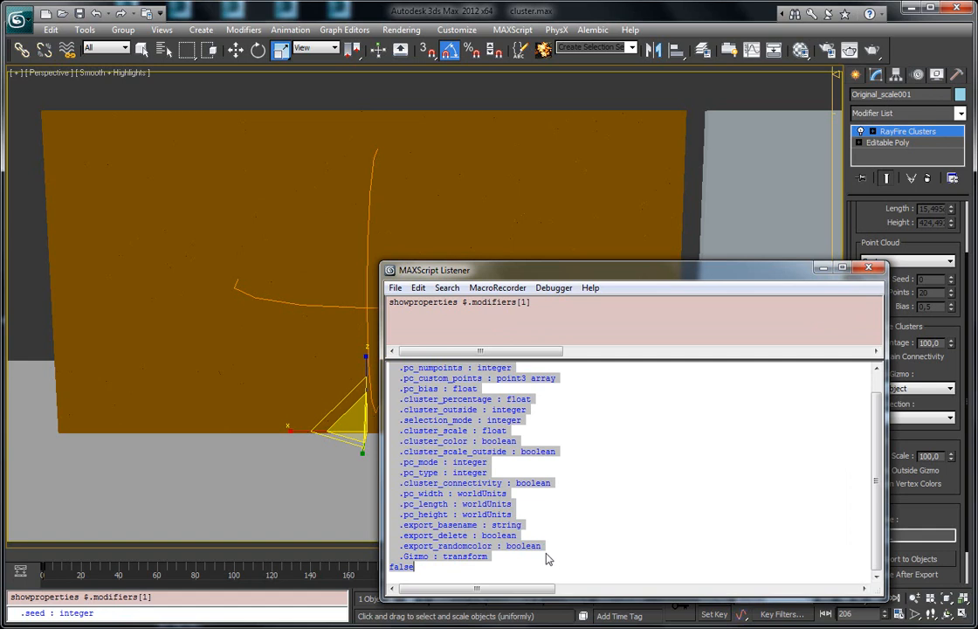
scroll(506, 493, up, 1)
click(478, 430)
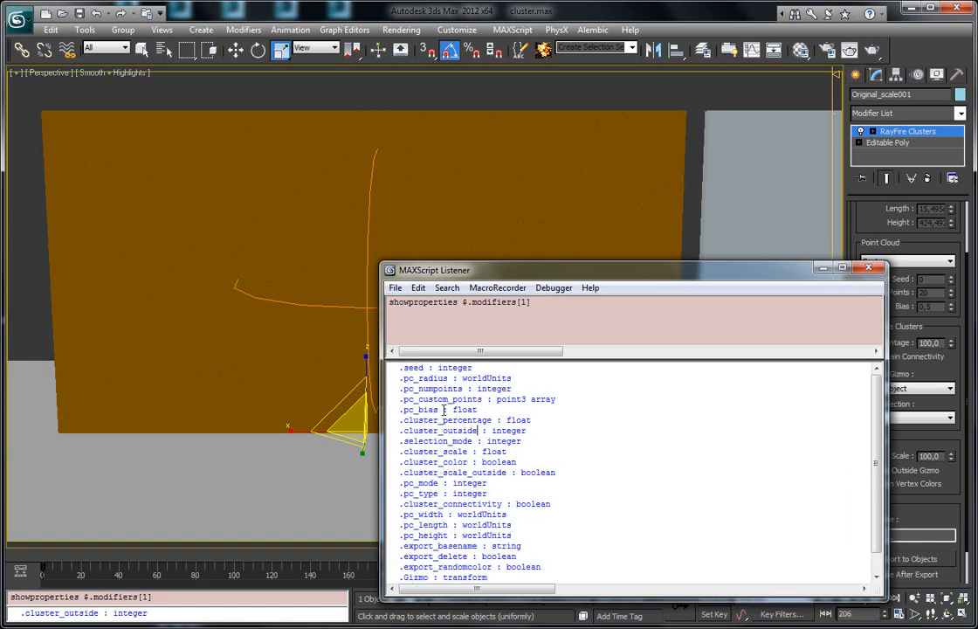
Copy the pc_custom_points property name, write $.modifiers[1].pc_custom_points on its own line, and evaluate it on a cleared output.
drag(485, 396, 402, 402)
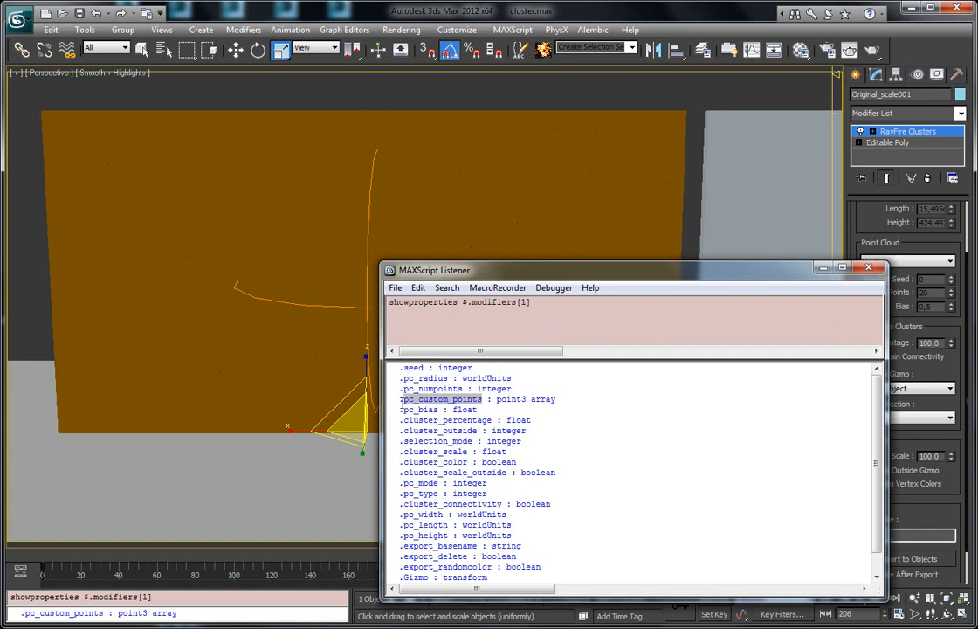
click(465, 311)
click(463, 303)
key(Return)
click(465, 312)
text(.)
text(.pc_custom_points)
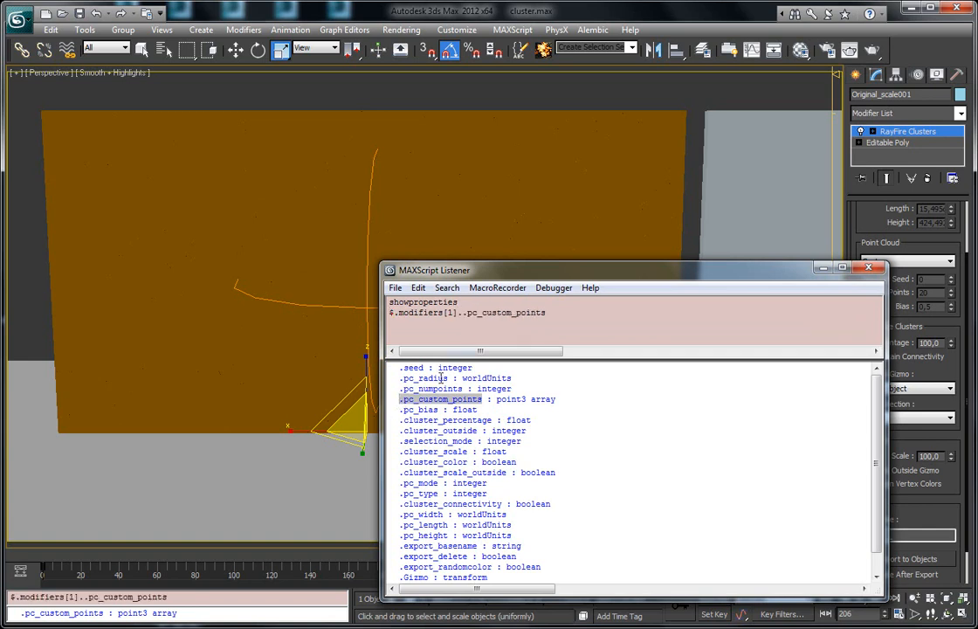
key(BackSpace)
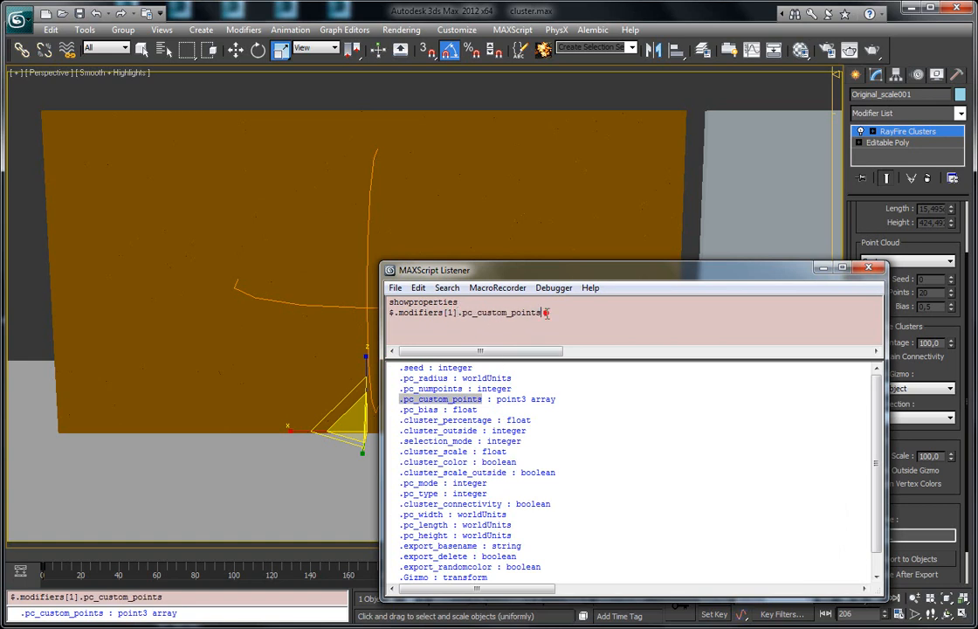
key(ctrl+d)
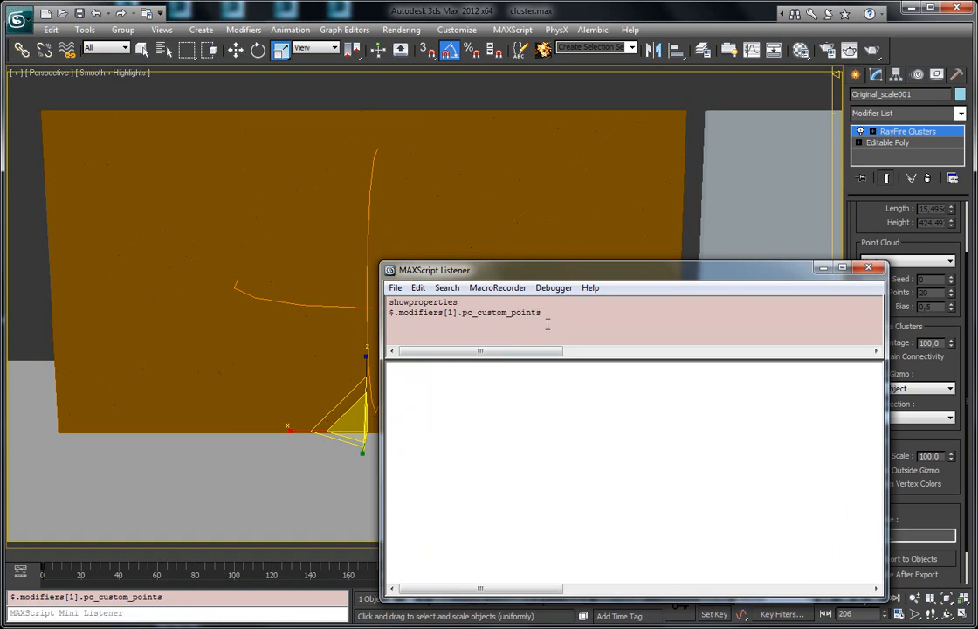
key(Return)
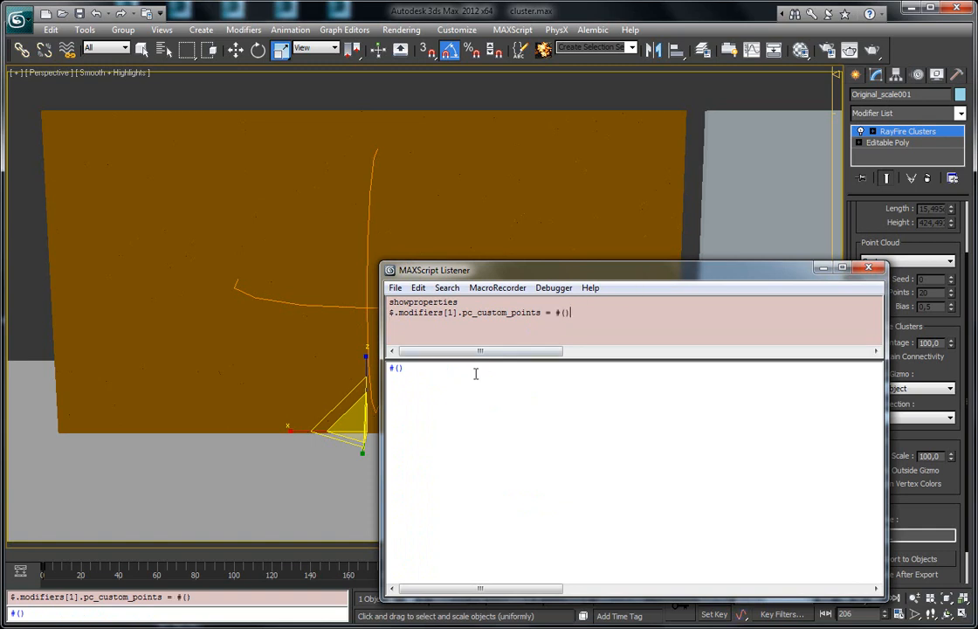
Write an array of two points, [0,0,0] and [30,30,30], as the value assigned to $.modifiers[1].pc_custom_points.
text([]o,o,o)
key(BackSpace)
key(BackSpace)
key(BackSpace)
key(BackSpace)
key(BackSpace)
text(0,0,0)
text(#([0,0,0], [)
text(30,30)
text(,30)
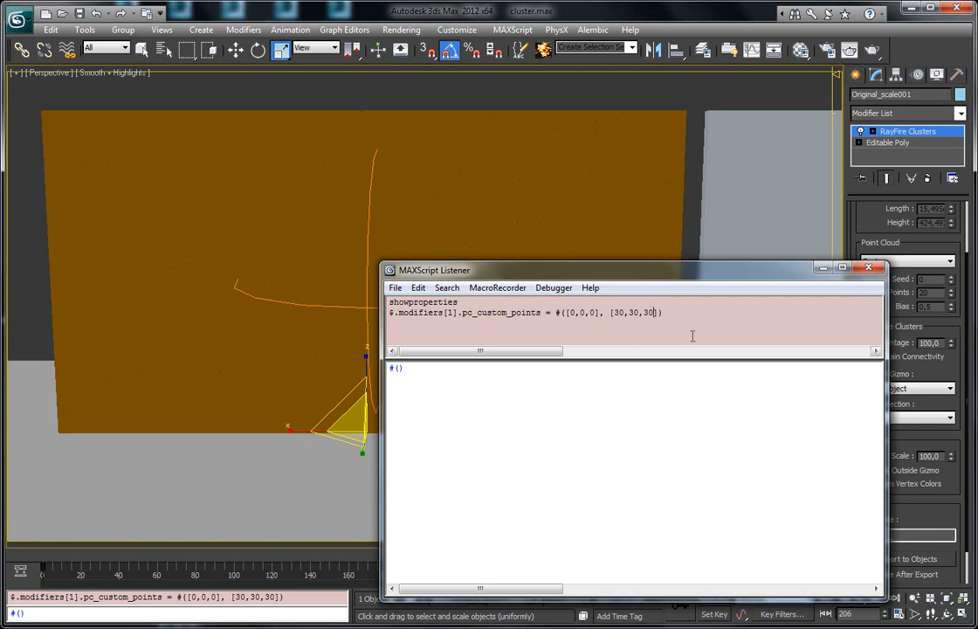
Change the second custom point to [0,0,30], add a third point [0,0,15], and evaluate the pc_custom_points line.
click(635, 312)
key(BackSpace)
click(619, 312)
key(BackSpace)
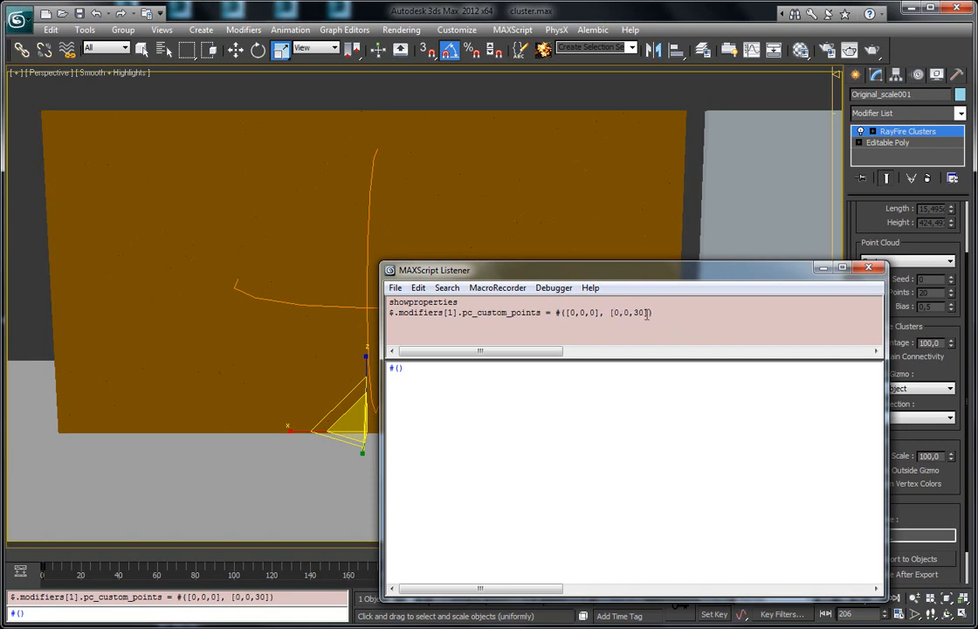
text([0,0, 15)
click(684, 312)
key(BackSpace)
key(Return)
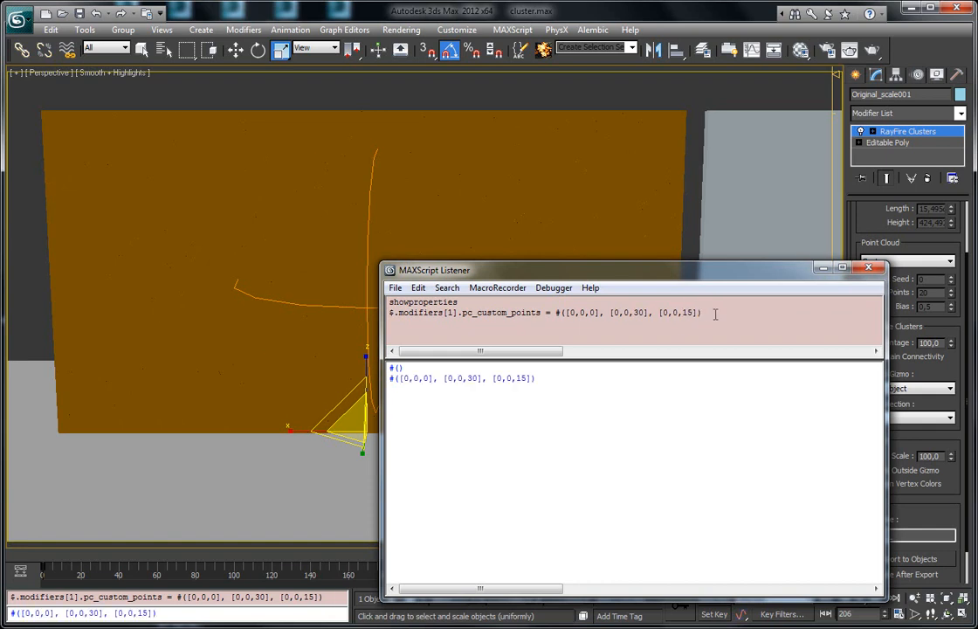
Check the wall in wireframe, activate the RayFire Clusters gizmo, and return to shaded display to inspect the custom-point clusters.
mouse_move(267, 205)
middle_down()
mouse_move(243, 202)
mouse_move(185, 167)
middle_up()
key(F3)
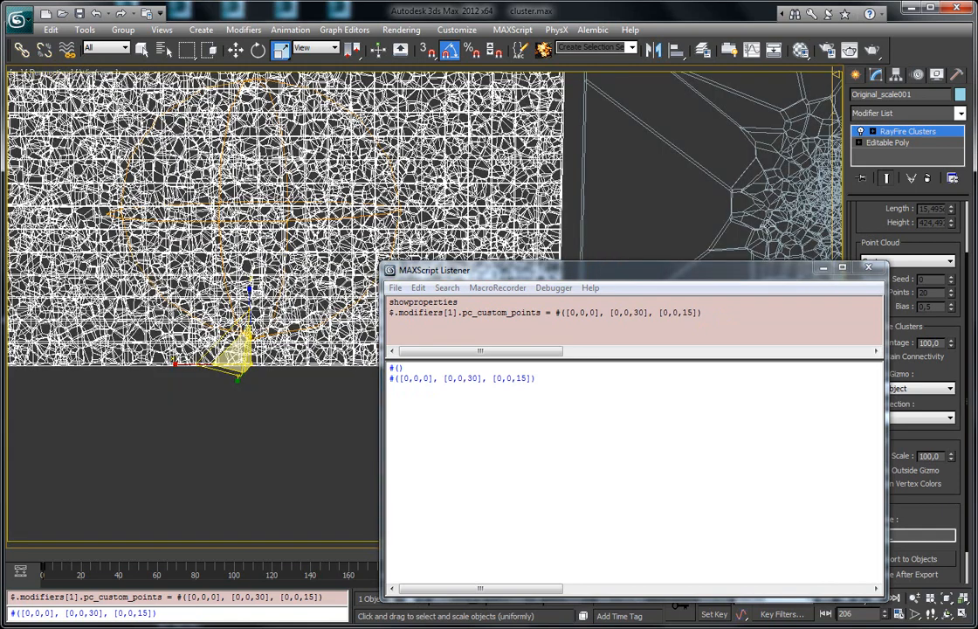
click(875, 132)
click(896, 134)
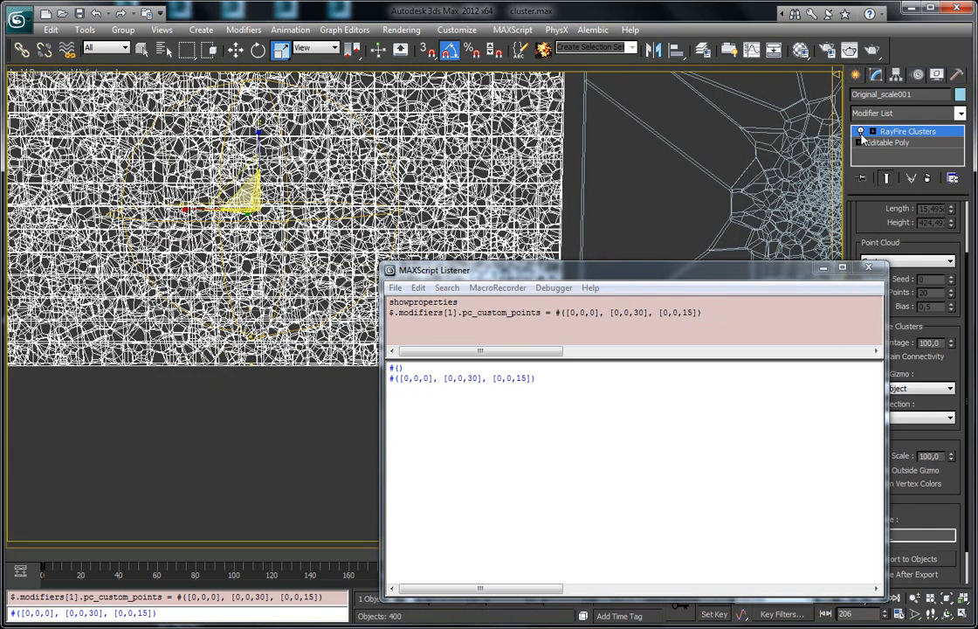
middle_drag(378, 219, 349, 241)
key(F3)
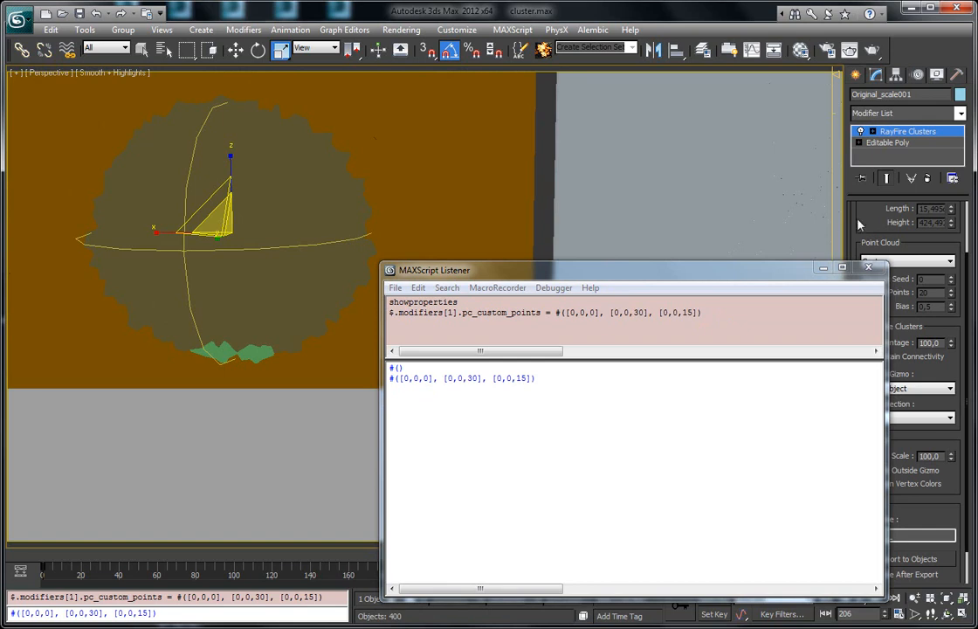
Move the MAXScript Listener aside, set the cluster gizmo shape to Box, and scale the gizmo up toward the wall's lower edge.
drag(763, 272, 653, 297)
scroll(873, 210, up, 3)
click(870, 244)
click(871, 251)
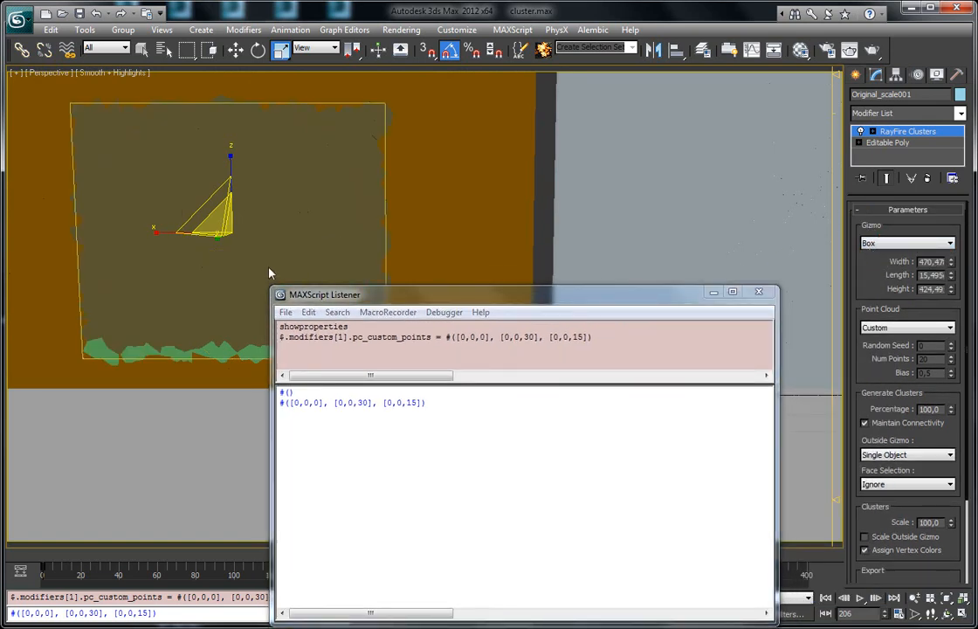
middle_drag(214, 220, 187, 202)
drag(188, 202, 186, 181)
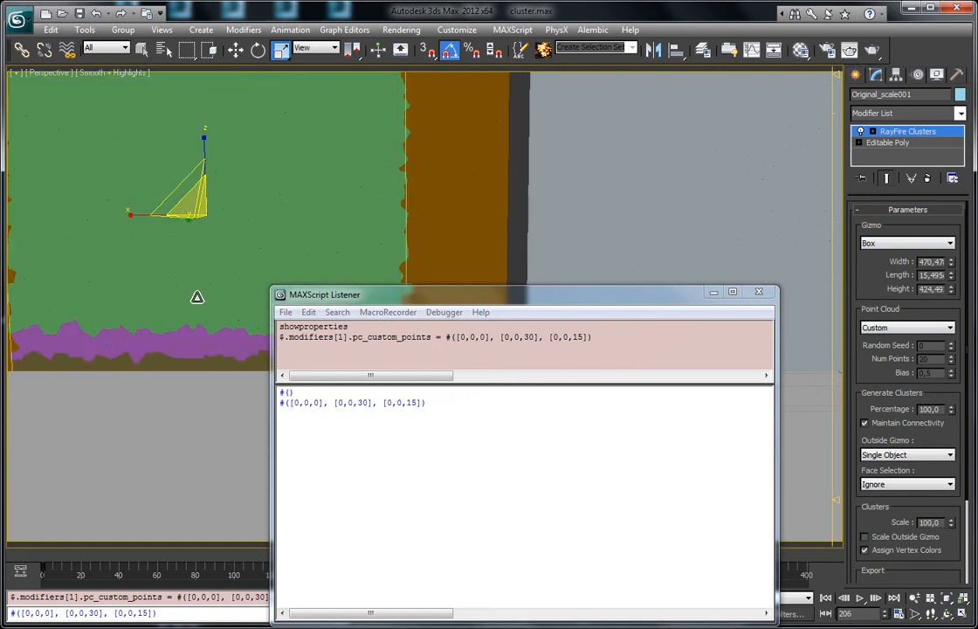
Move the box gizmo slightly along its Y and Z axes so it encloses the wall's thickness.
scroll(195, 303, down, 3)
alt+middle_drag(195, 303, 247, 291)
middle_drag(247, 291, 161, 187)
key(w)
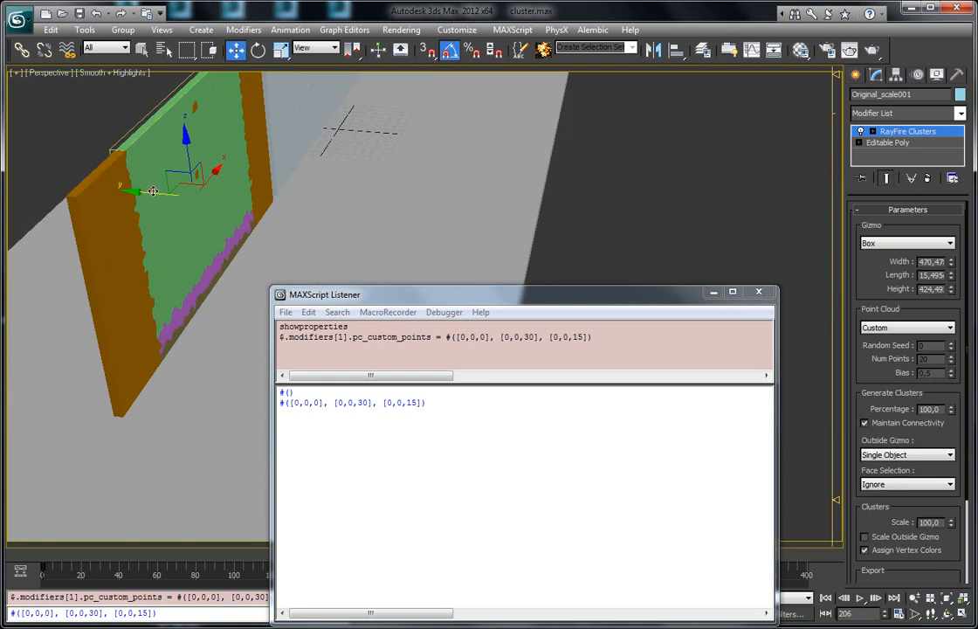
drag(158, 191, 161, 190)
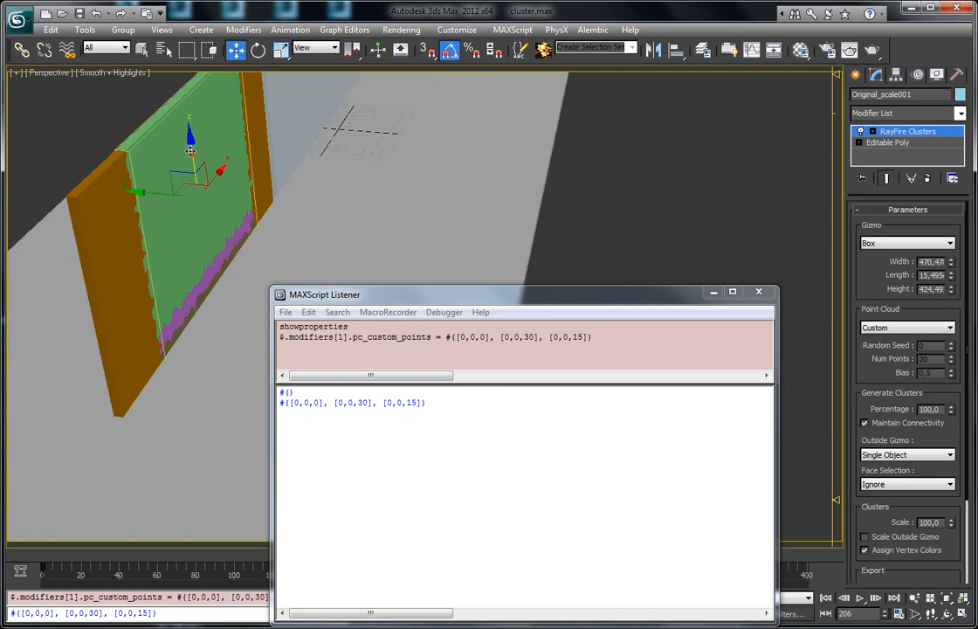
drag(188, 147, 187, 147)
key(ctrl+z)
key(ctrl+z)
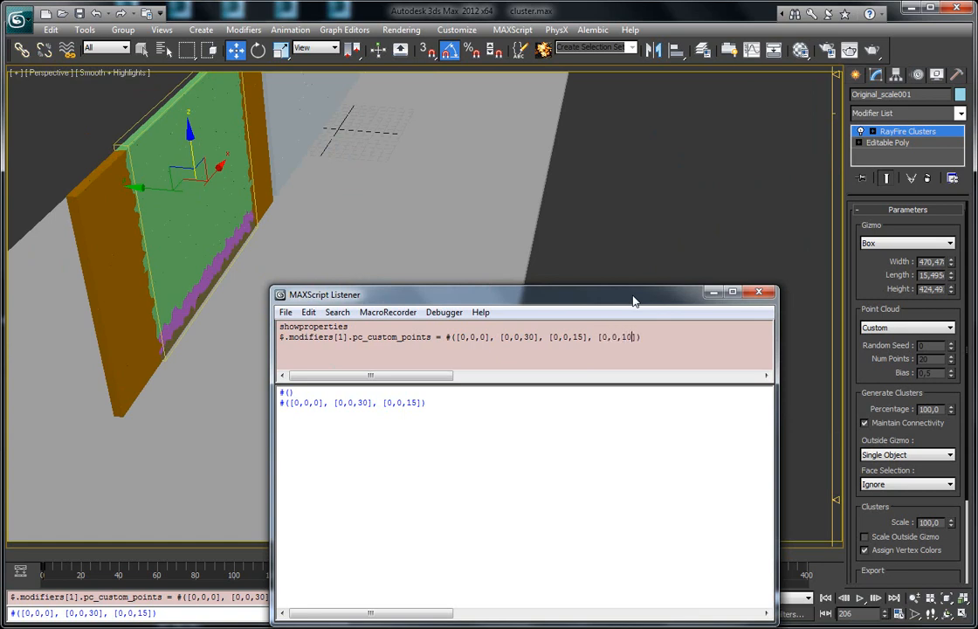
Evaluate pc_custom_points with an added point [0,0,100], and again with a fifth point [0,0,120], checking the wall's clusters.
key(Return)
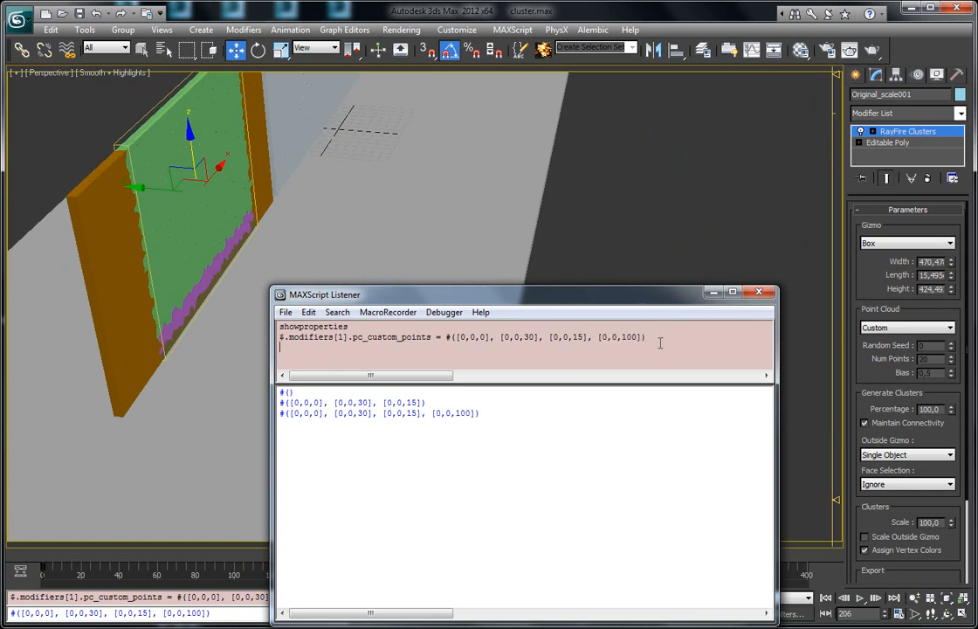
alt+middle_drag(167, 164, 188, 164)
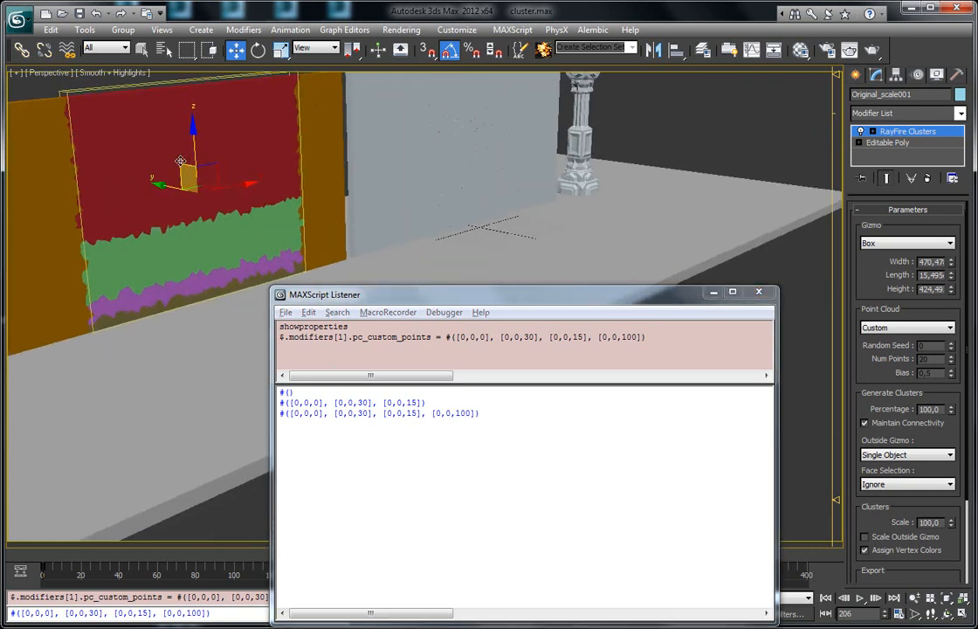
click(646, 337)
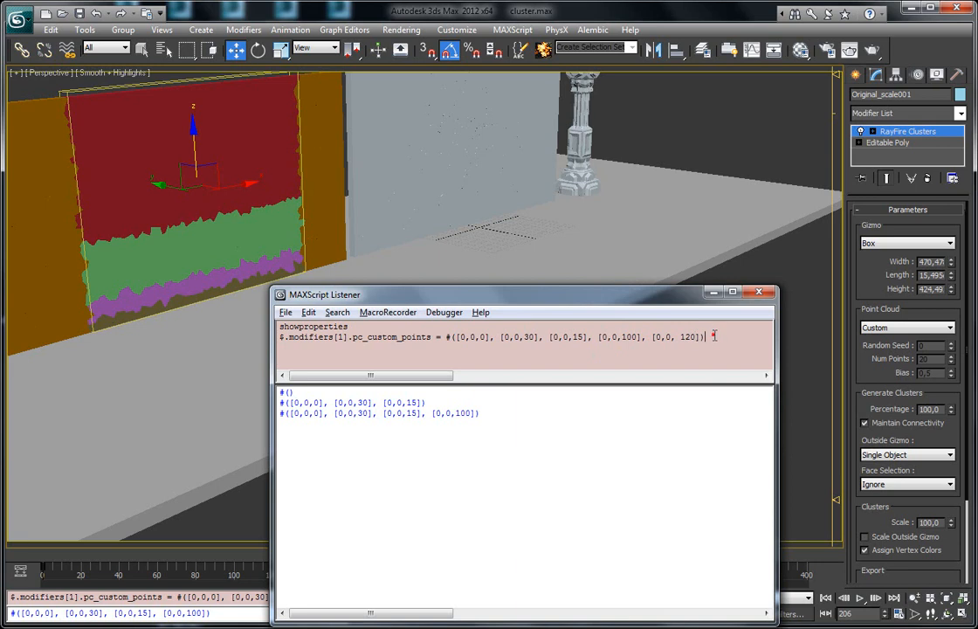
key(Return)
alt+middle_drag(539, 192, 357, 174)
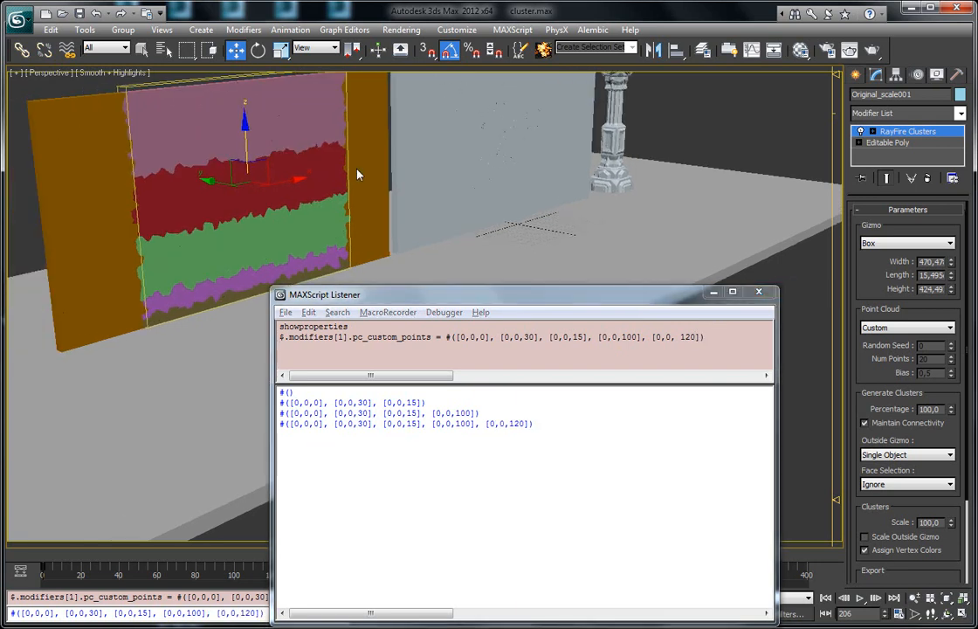
Scale the cluster gizmo up until it encloses the whole wall, and return to the RayFire Clusters modifier level.
click(873, 132)
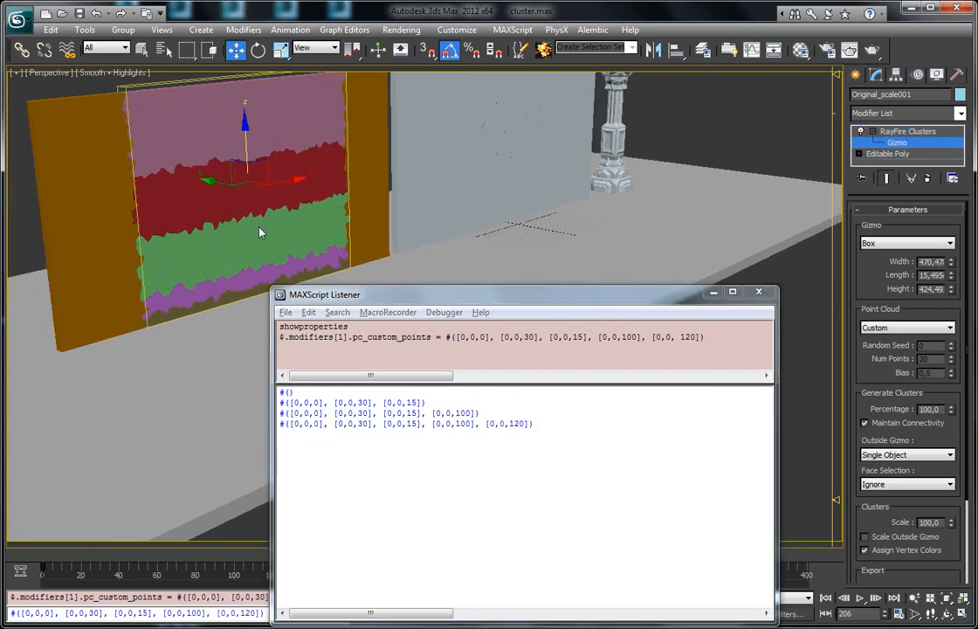
key(r)
drag(203, 219, 159, 204)
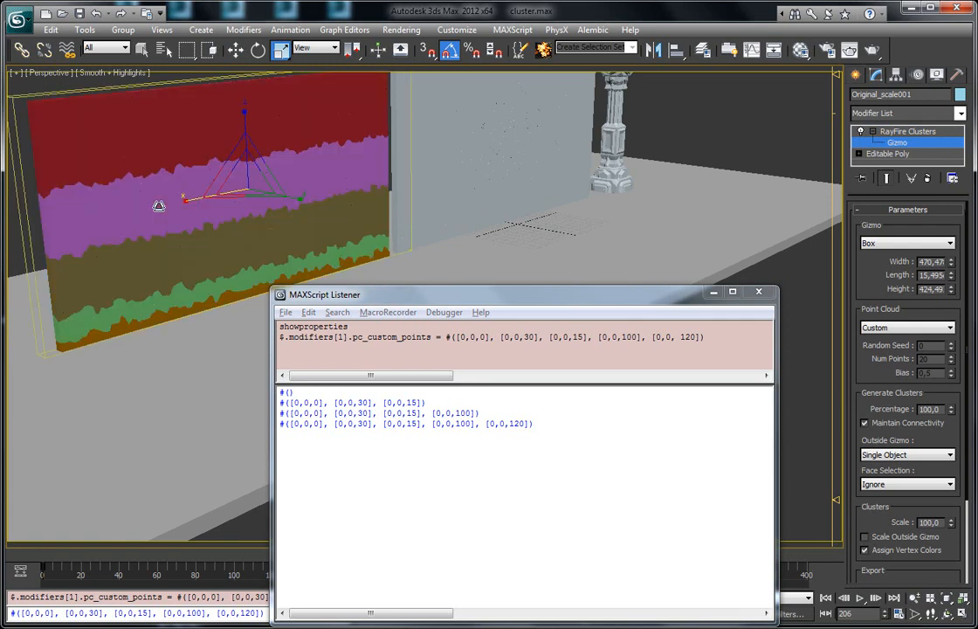
click(895, 142)
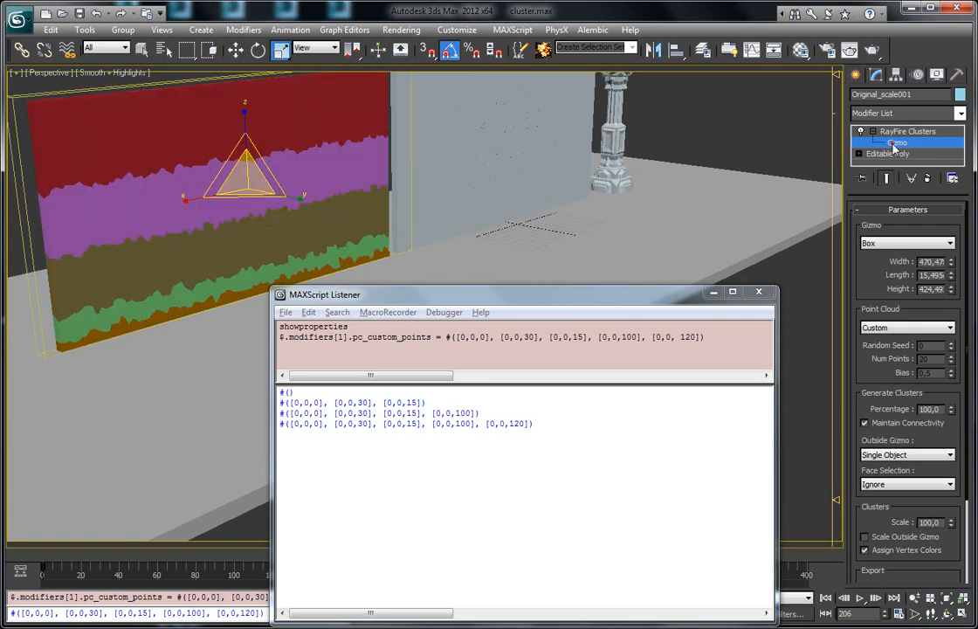
click(873, 132)
Set the Point Cloud type back to Uniform and close the MAXScript Listener.
click(909, 328)
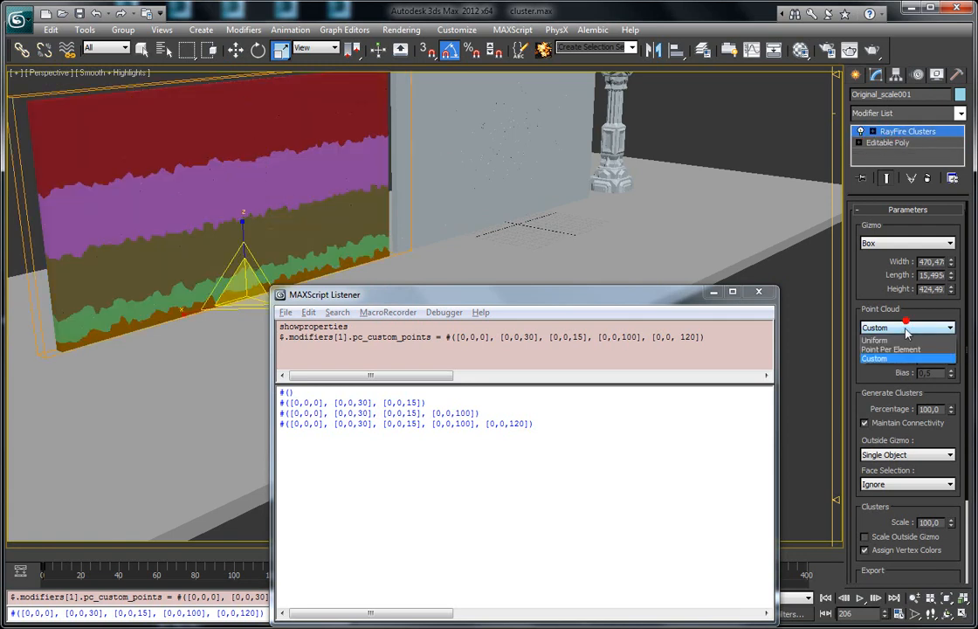
click(878, 340)
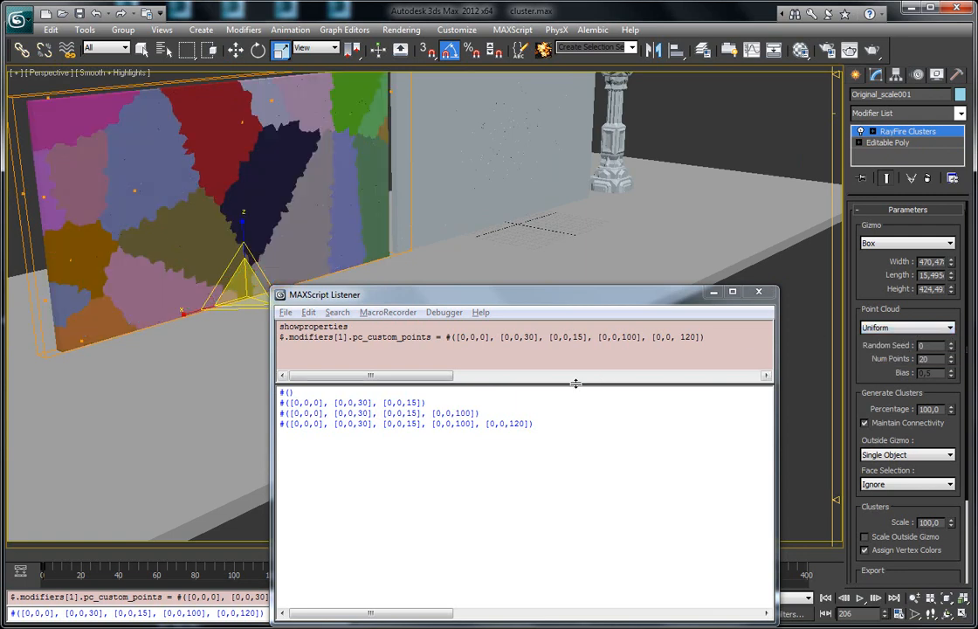
click(761, 293)
scroll(868, 311, down, 3)
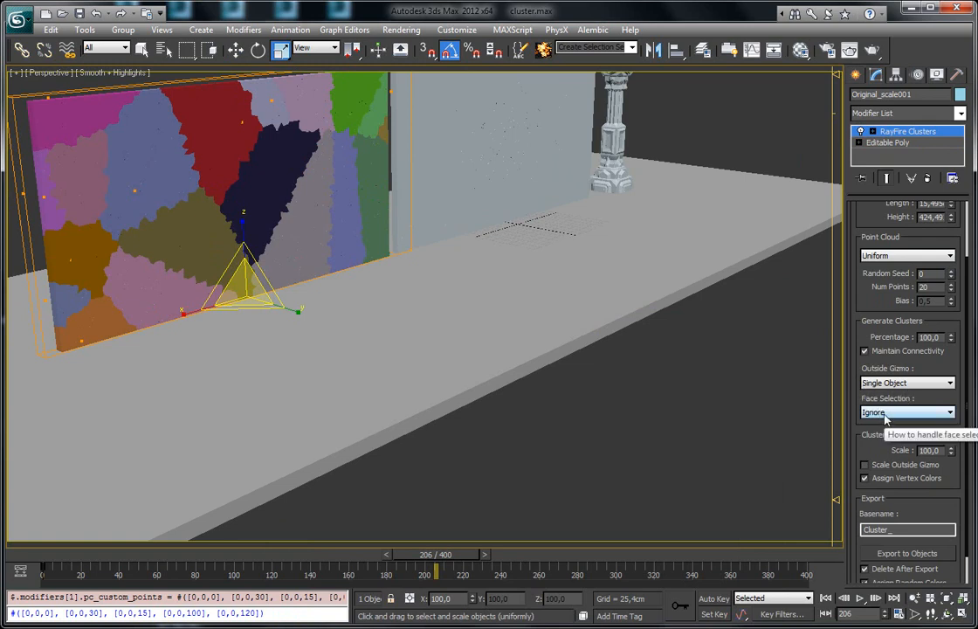
Disable the RayFire Clusters modifier and, in wireframe at Editable Poly Element level, select a rectangular block of fragments in the wall's upper middle.
click(861, 132)
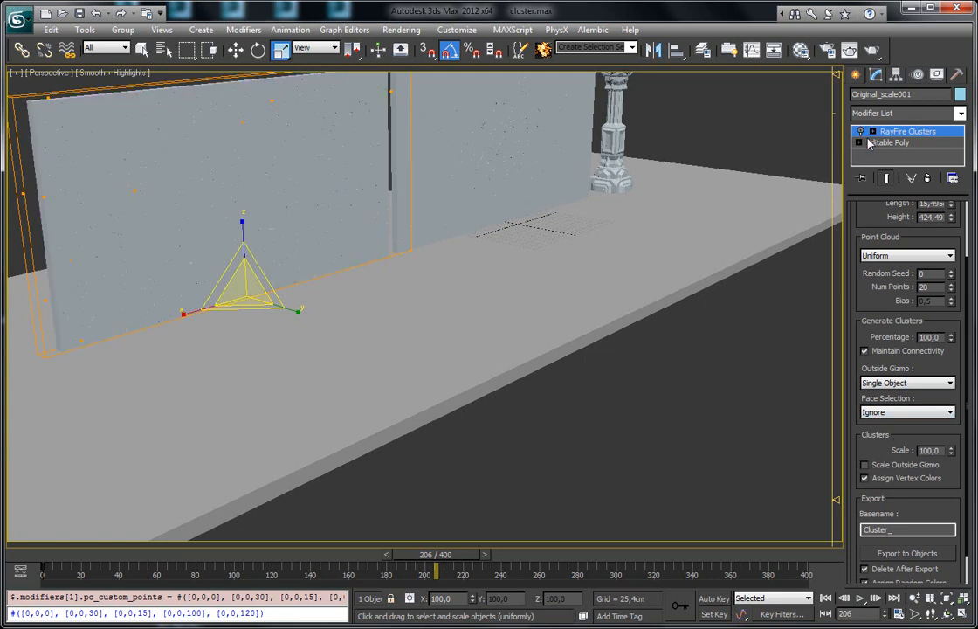
click(870, 144)
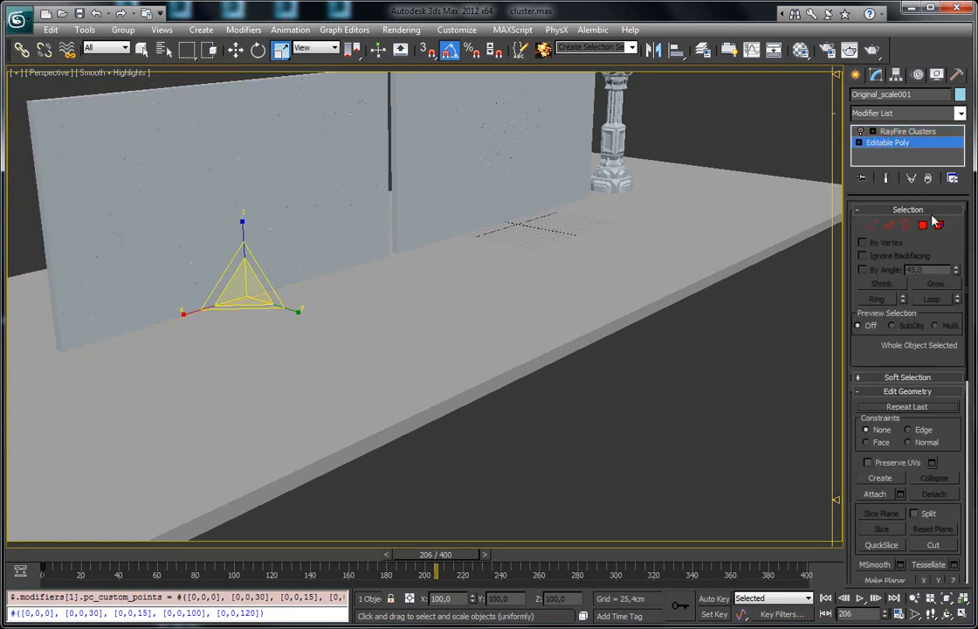
key(F3)
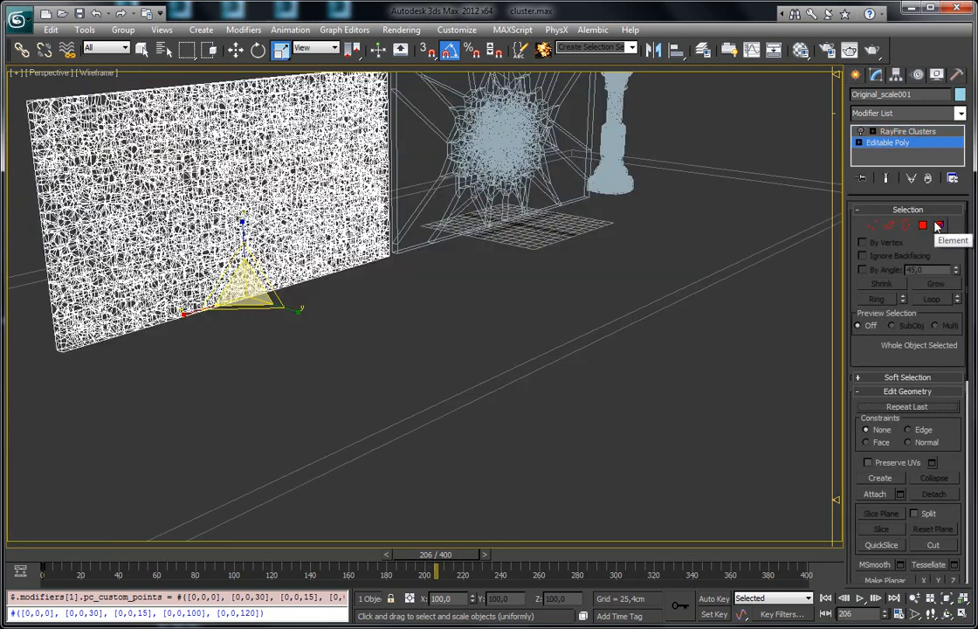
click(939, 226)
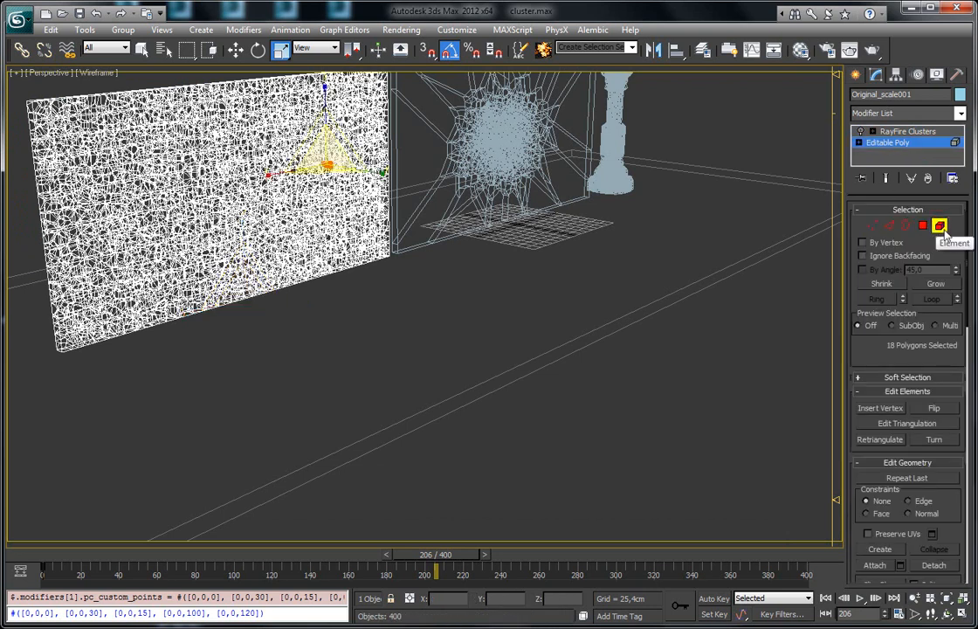
middle_drag(202, 131, 275, 222)
drag(228, 136, 330, 279)
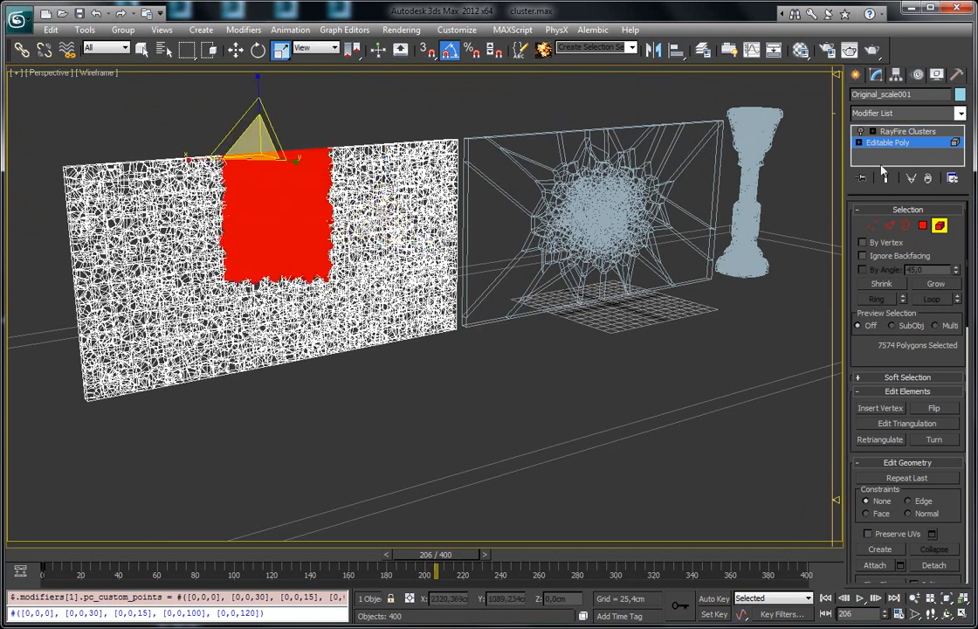
Re-enable the RayFire Clusters modifier, leave Element level on the Editable Poly, and return to the modifier in shaded display.
click(911, 133)
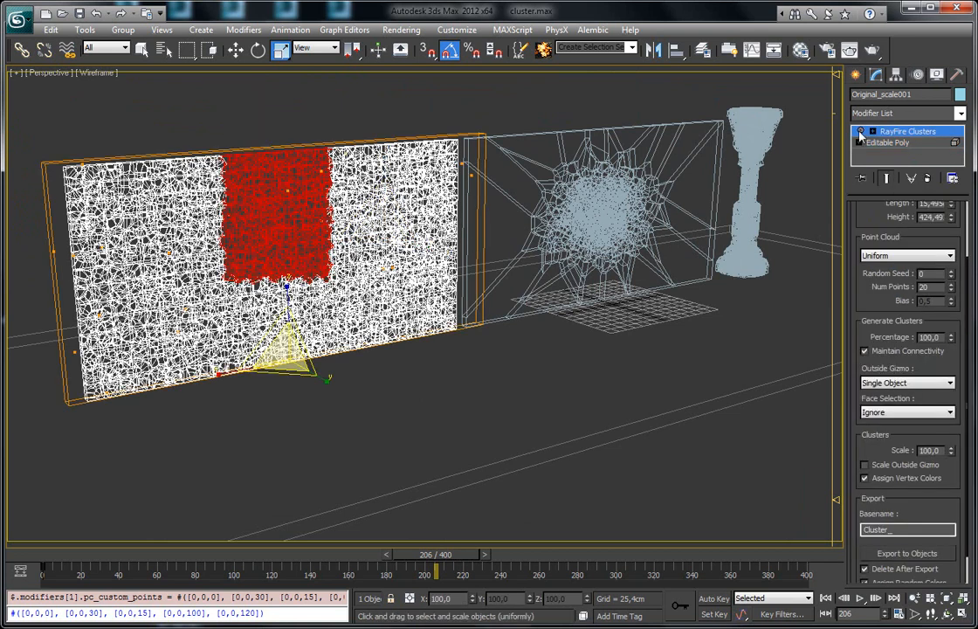
click(907, 142)
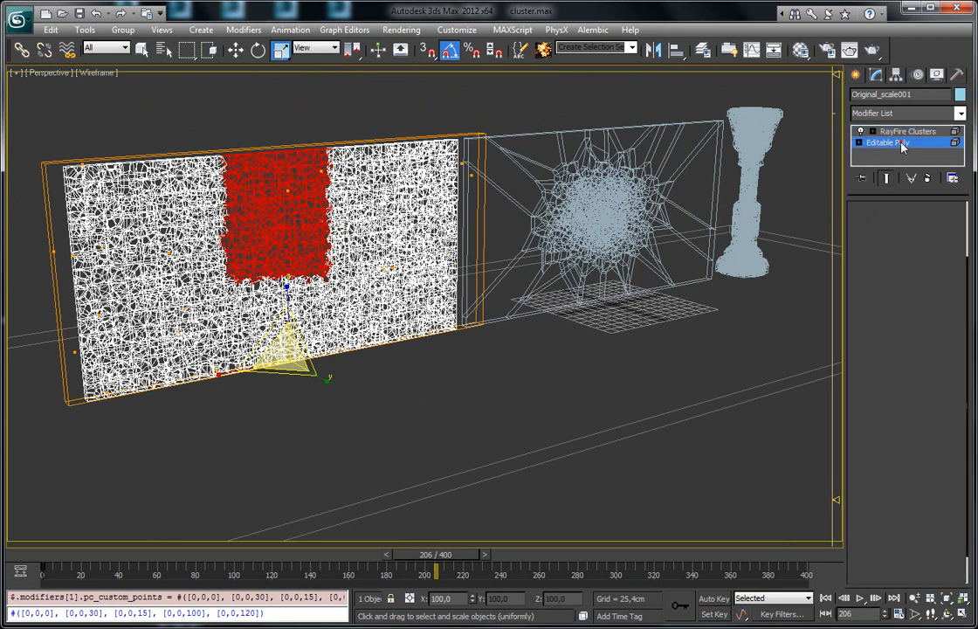
click(939, 228)
click(911, 131)
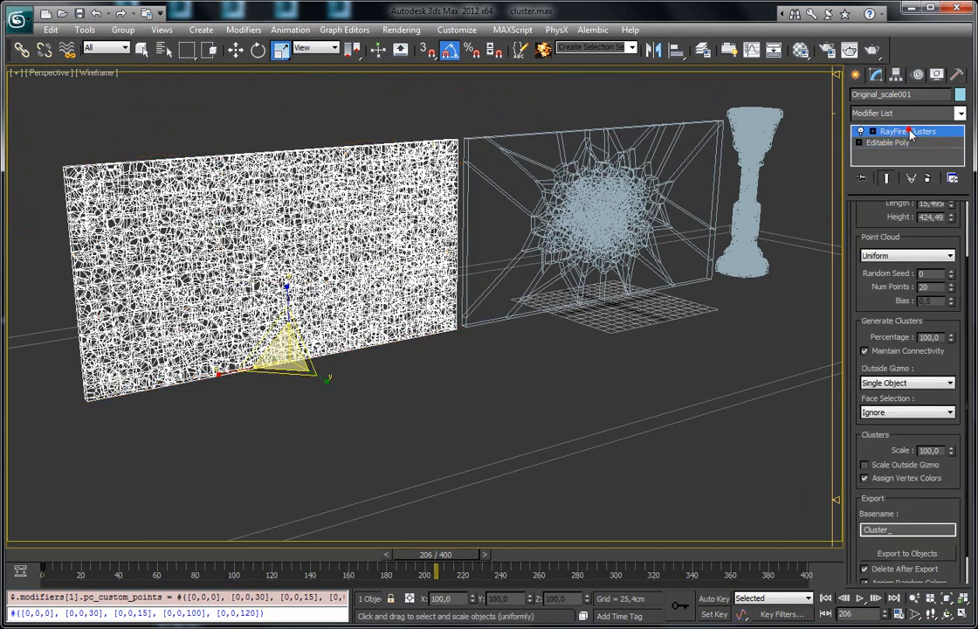
key(F3)
key(F4)
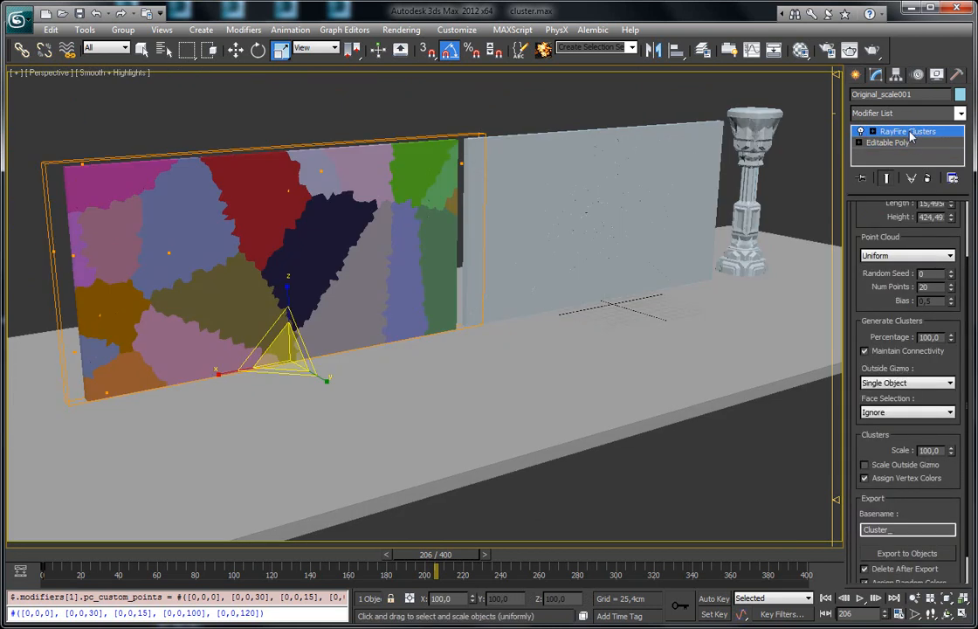
Set Face Selection to Multiple Clusters, examine the wall's clusters, and switch Face Selection to Single Cluster.
mouse_move(377, 223)
alt+middle_down()
mouse_move(354, 222)
mouse_move(367, 226)
alt+middle_up()
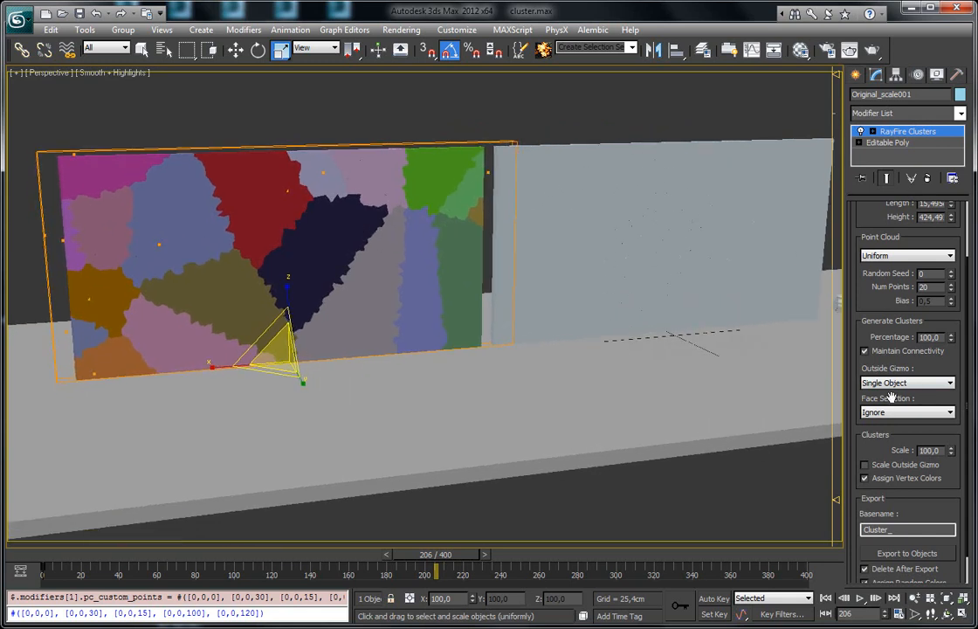
click(909, 412)
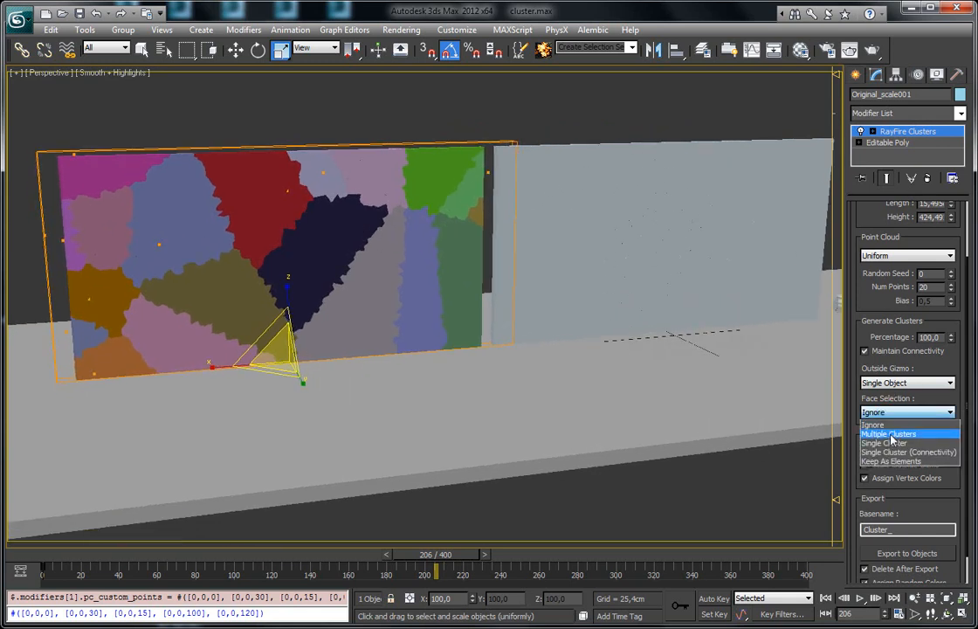
click(890, 437)
alt+middle_drag(223, 198, 274, 188)
scroll(222, 188, up, 1)
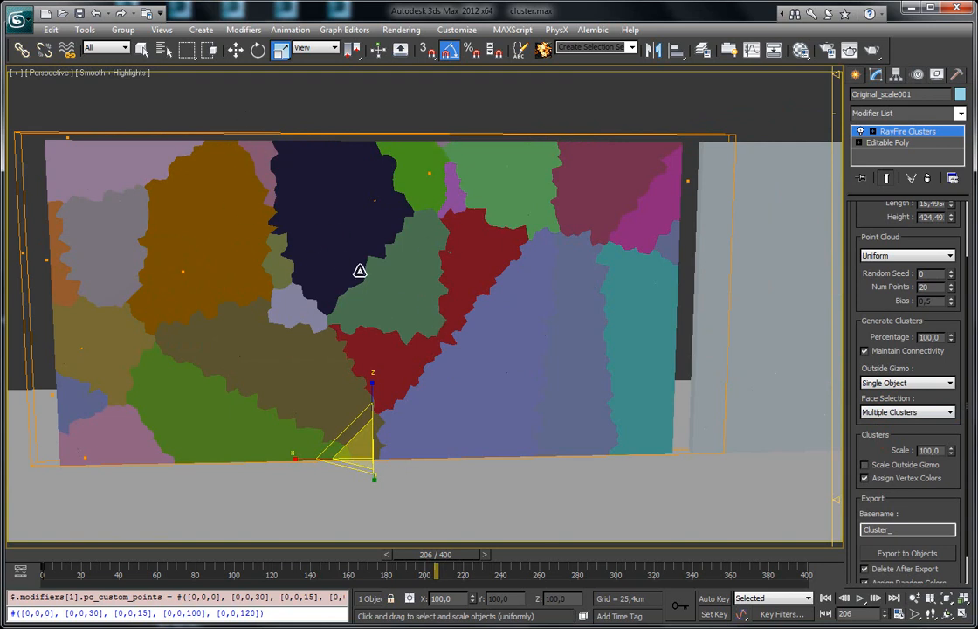
click(908, 412)
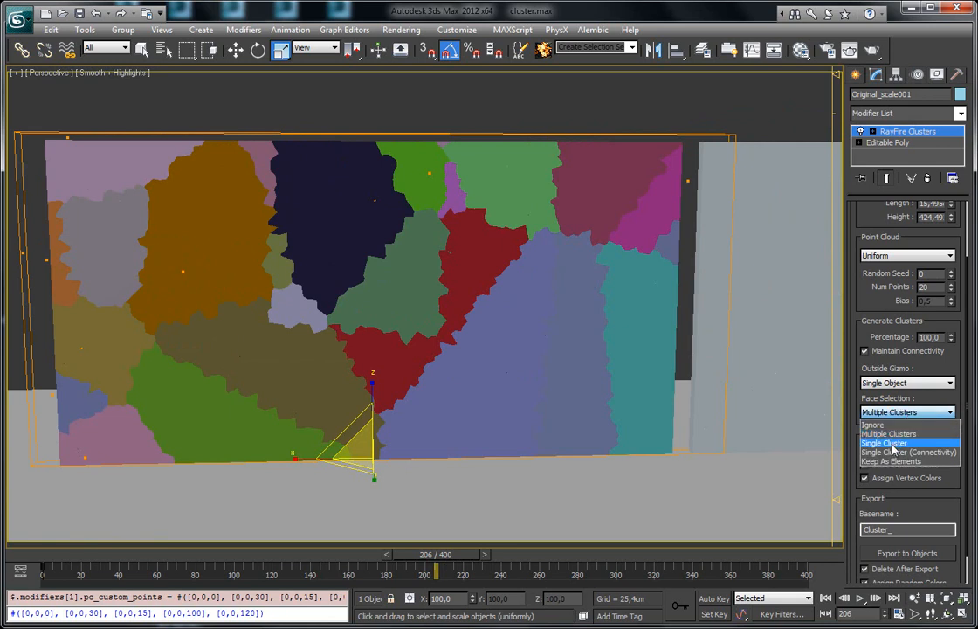
click(893, 446)
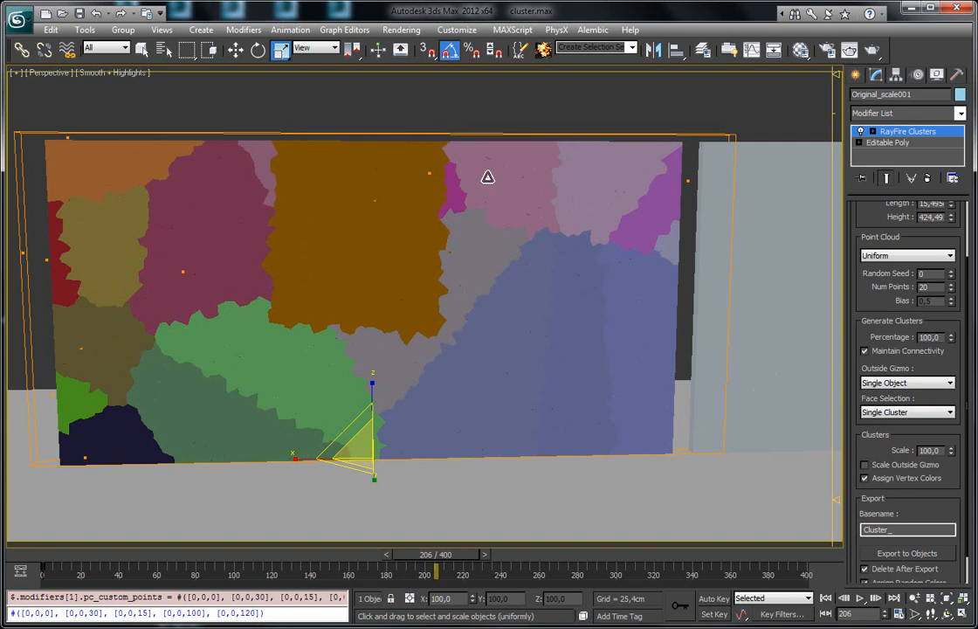
Switch Face Selection between Single Cluster (Connectivity) and Single Cluster, ending on Single Cluster (Connectivity).
click(873, 412)
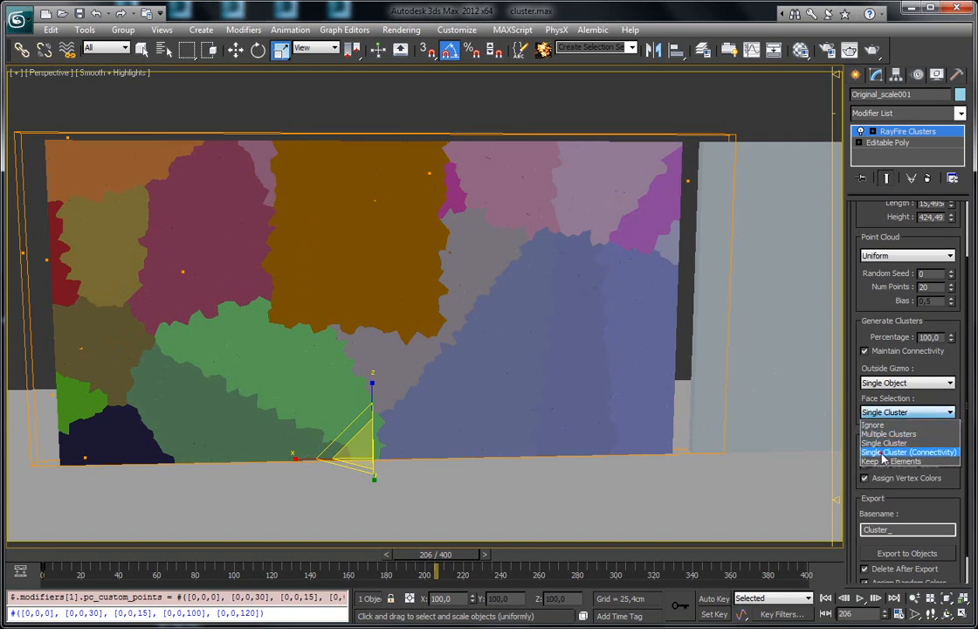
click(882, 454)
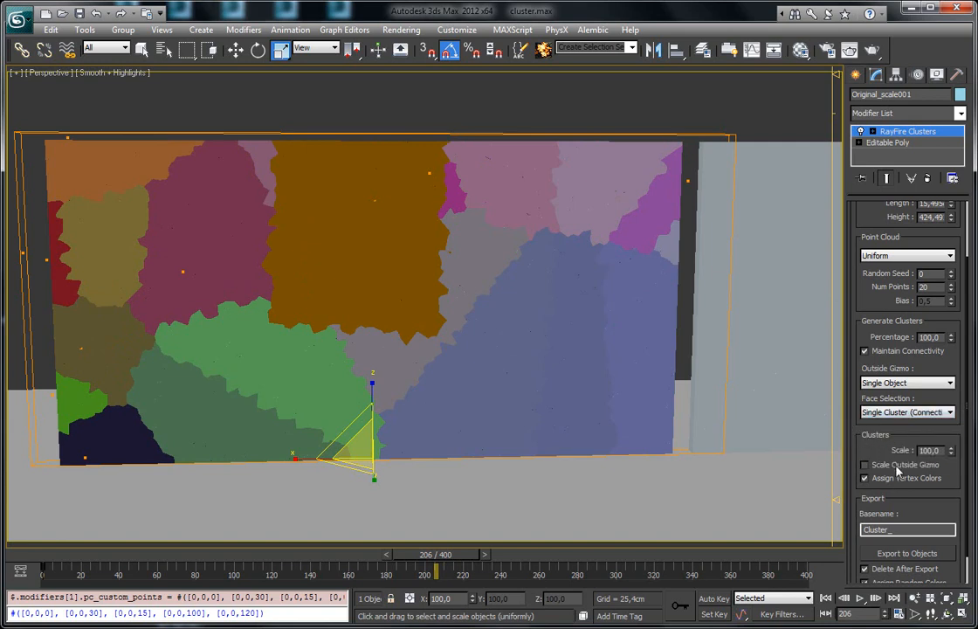
click(900, 412)
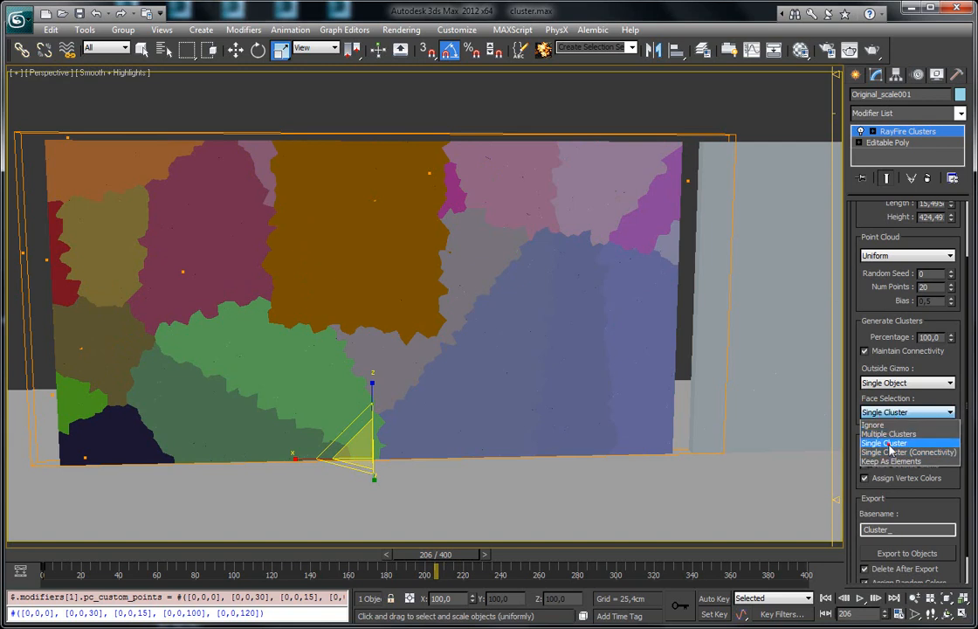
click(890, 444)
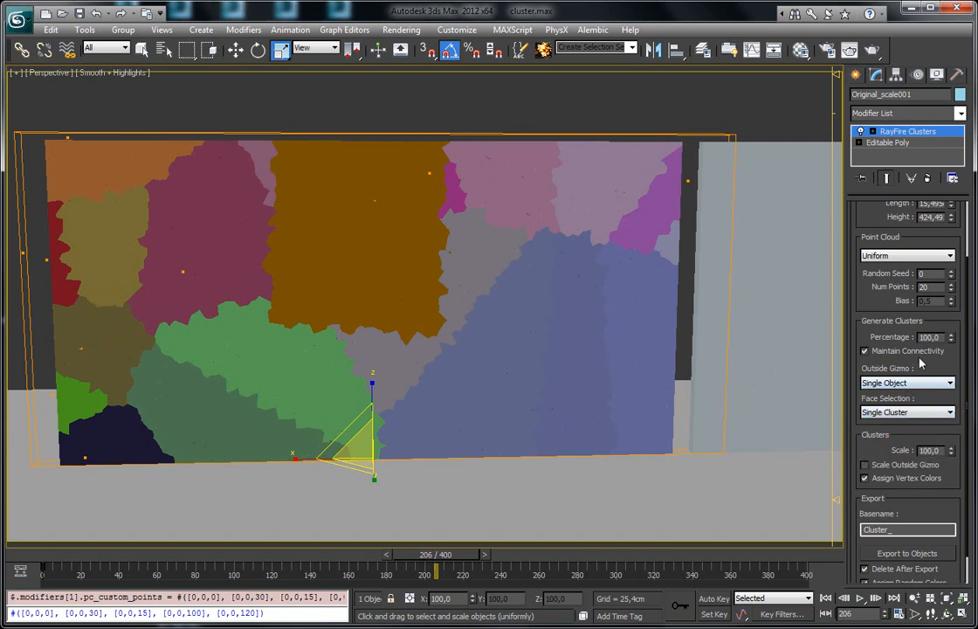
click(903, 412)
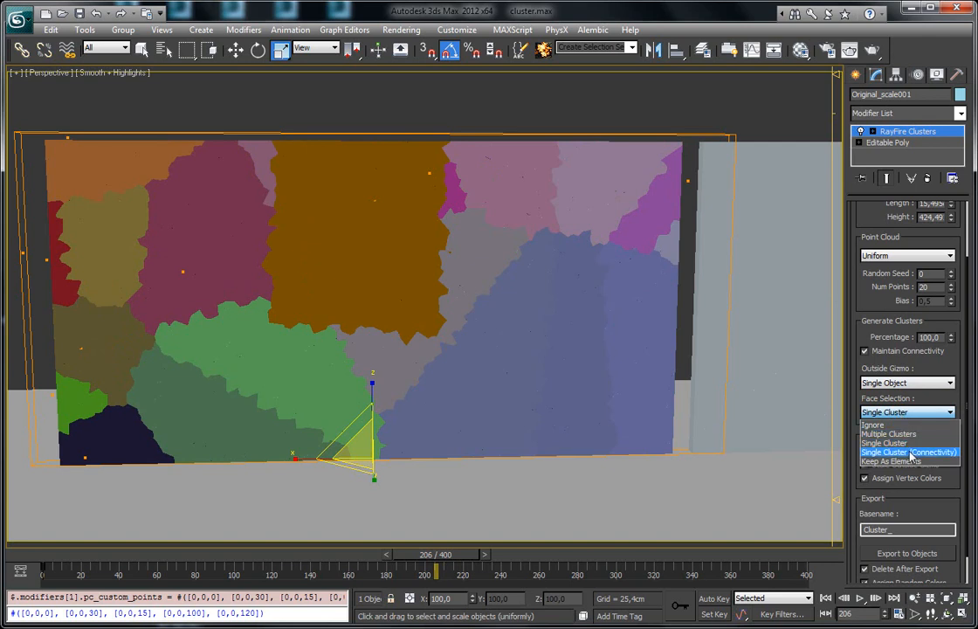
click(911, 454)
Try Face Selection as Keep As Elements and set it back to Ignore.
click(896, 416)
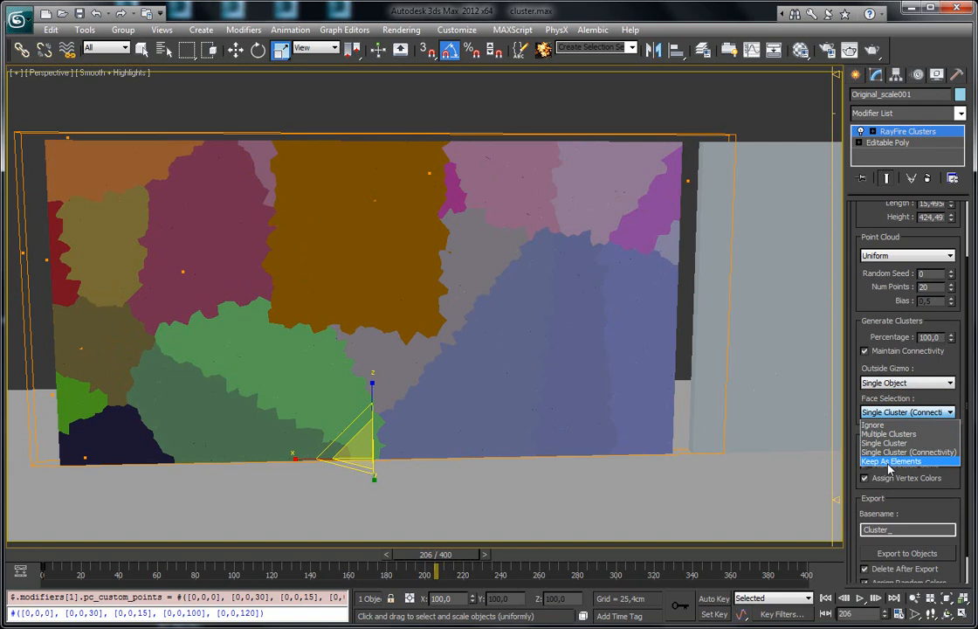
click(890, 461)
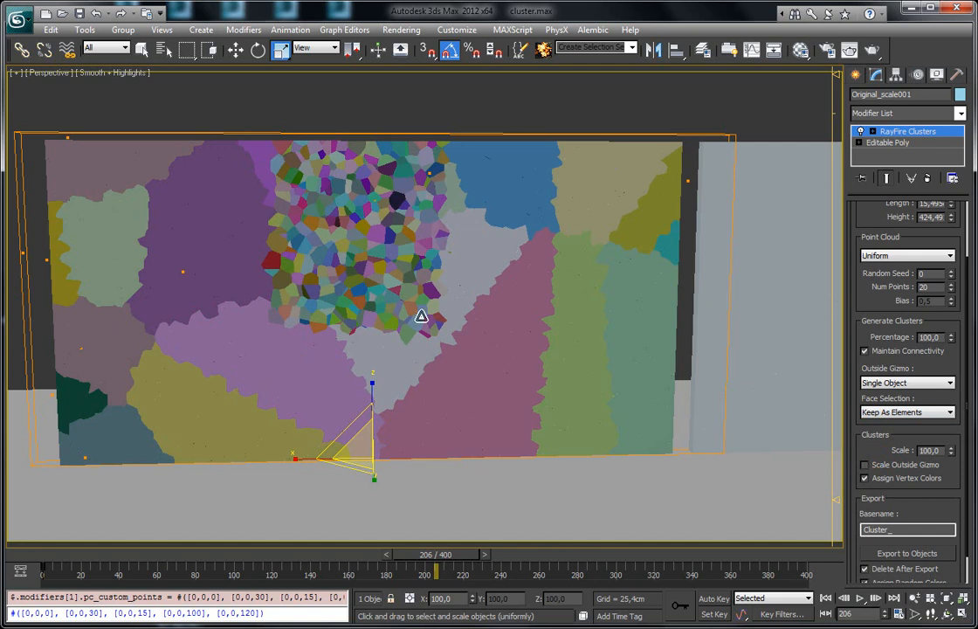
click(906, 414)
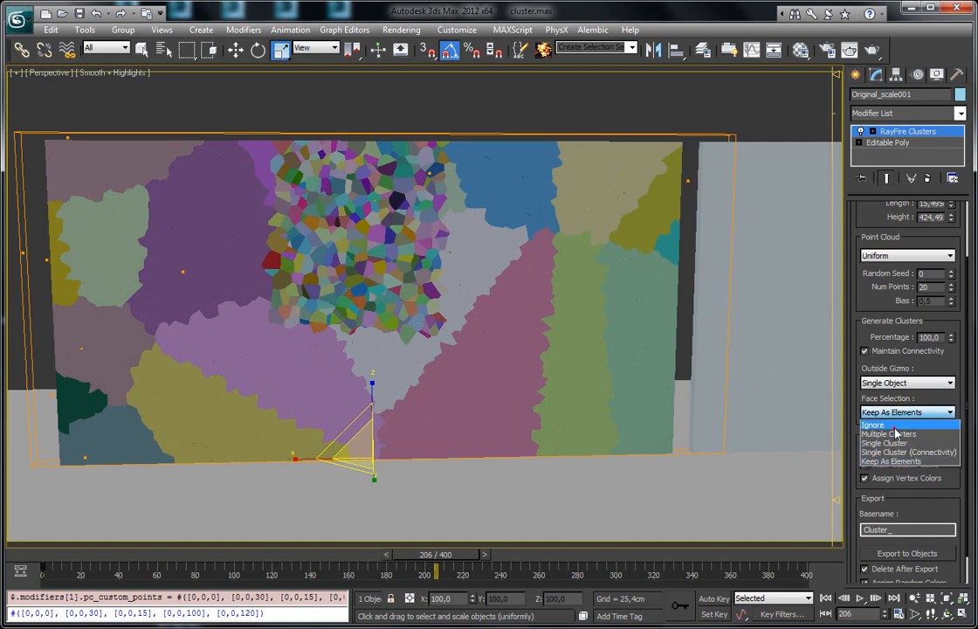
click(887, 424)
Turn off Assign Vertex Colors and reduce the Clusters Scale to 92 to show gaps between the wall's clusters.
scroll(877, 435, down, 2)
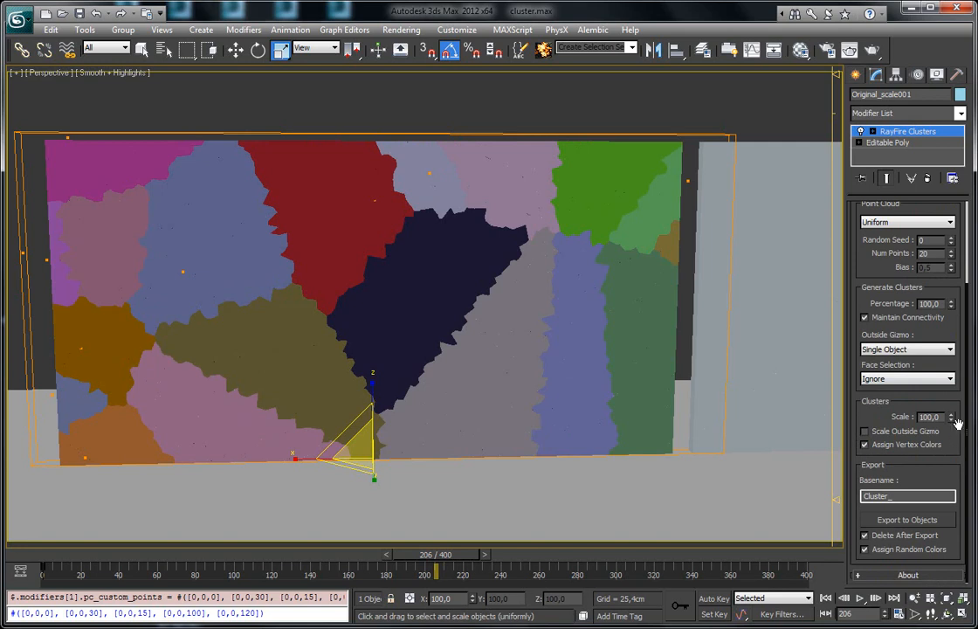
drag(952, 434, 946, 374)
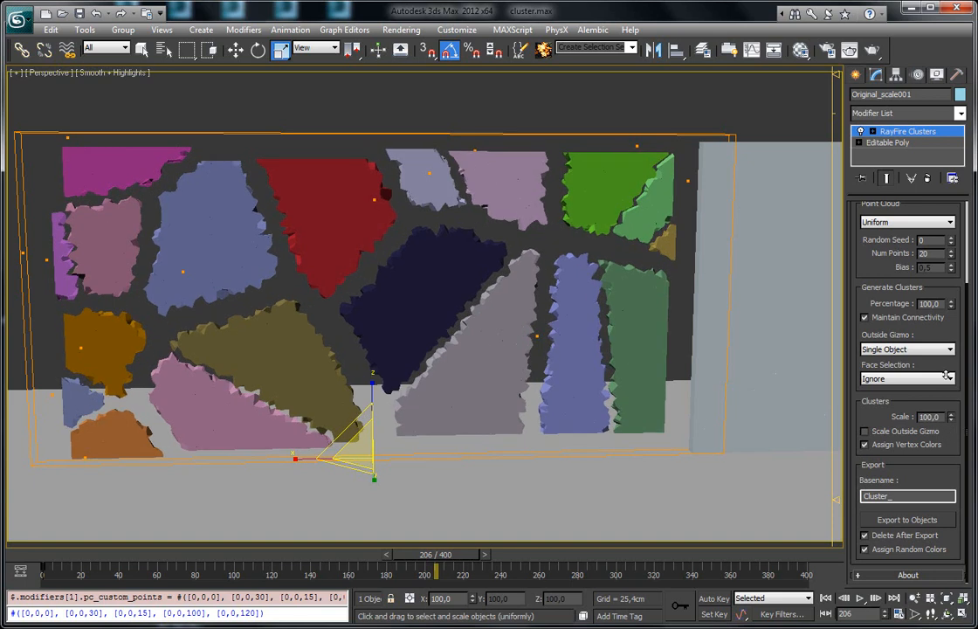
click(899, 444)
click(951, 420)
drag(951, 421, 951, 422)
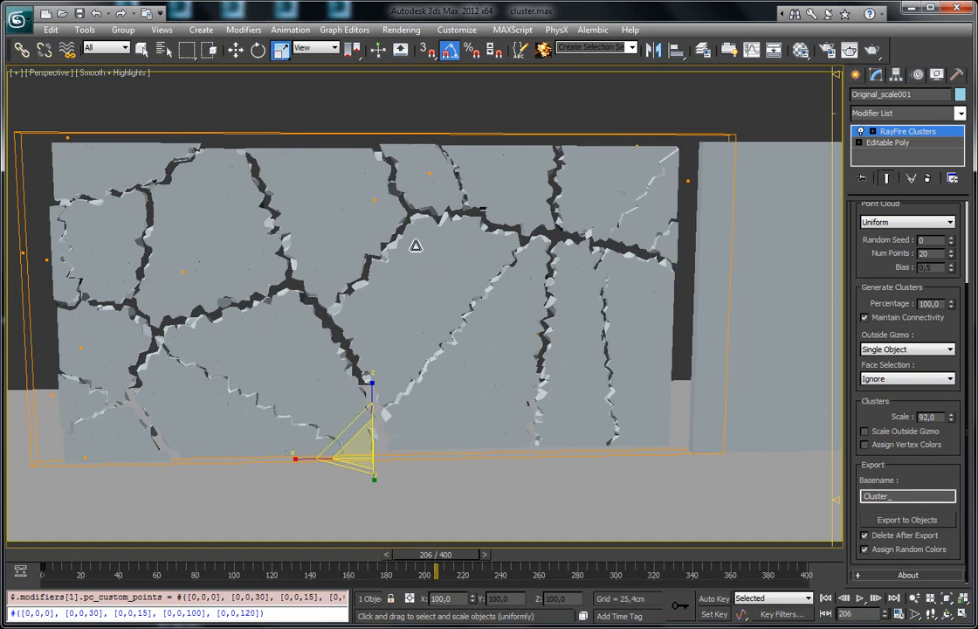
mouse_move(391, 323)
alt+middle_down()
mouse_move(422, 306)
mouse_move(407, 316)
alt+middle_up()
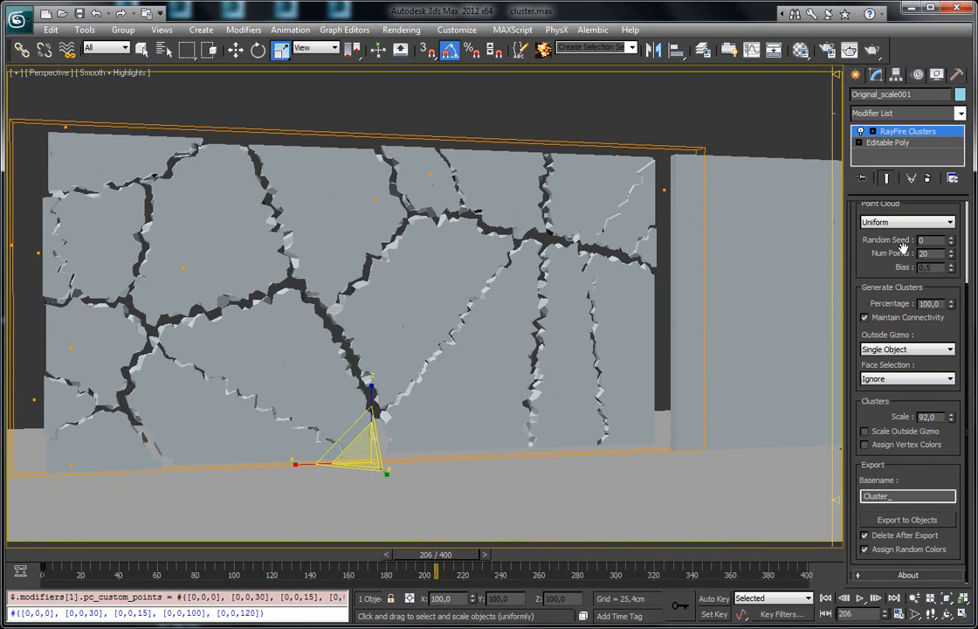
Narrow the RayFire Clusters gizmo along X so both ends of the wall lie outside it.
click(873, 132)
click(895, 144)
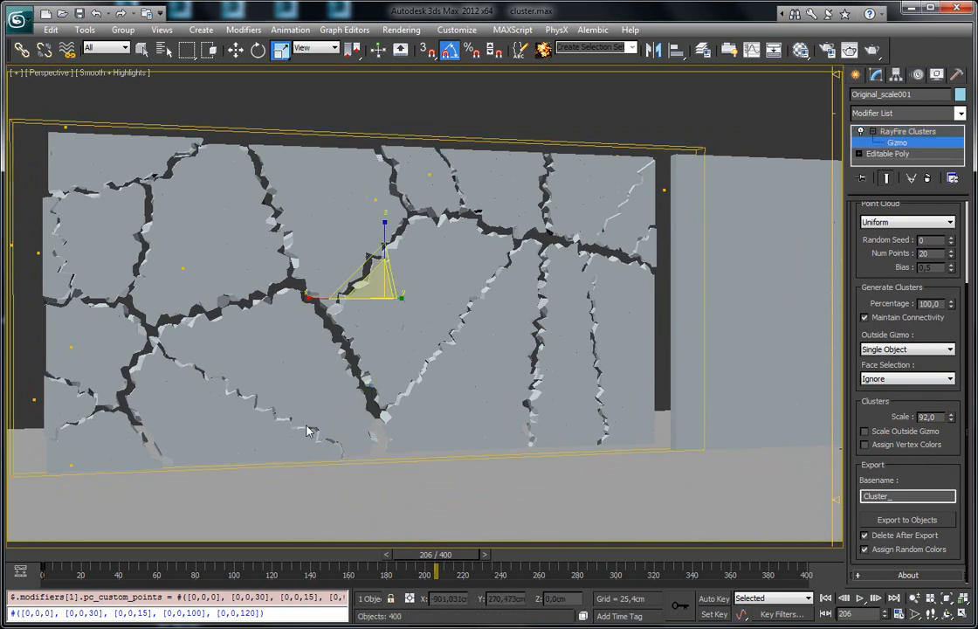
drag(322, 299, 359, 305)
key(F4)
key(F4)
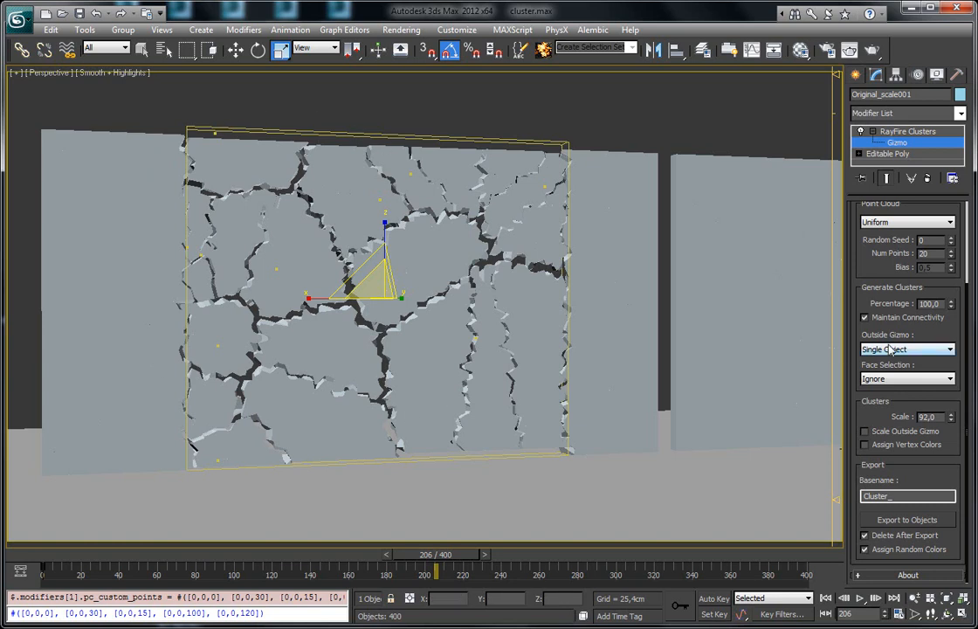
Set the Clusters Scale to 90 and compare Scale Outside Gizmo on and off with Outside Gizmo as Single Object and as Separate Objects.
click(874, 439)
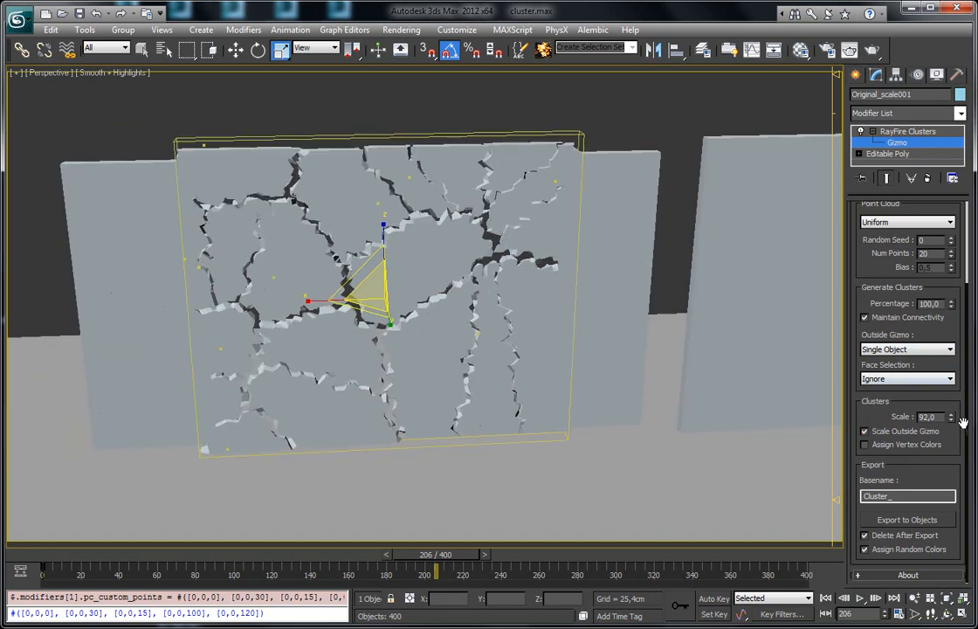
mouse_move(953, 421)
mouse_down()
mouse_move(941, 410)
mouse_move(952, 430)
mouse_move(952, 415)
mouse_up()
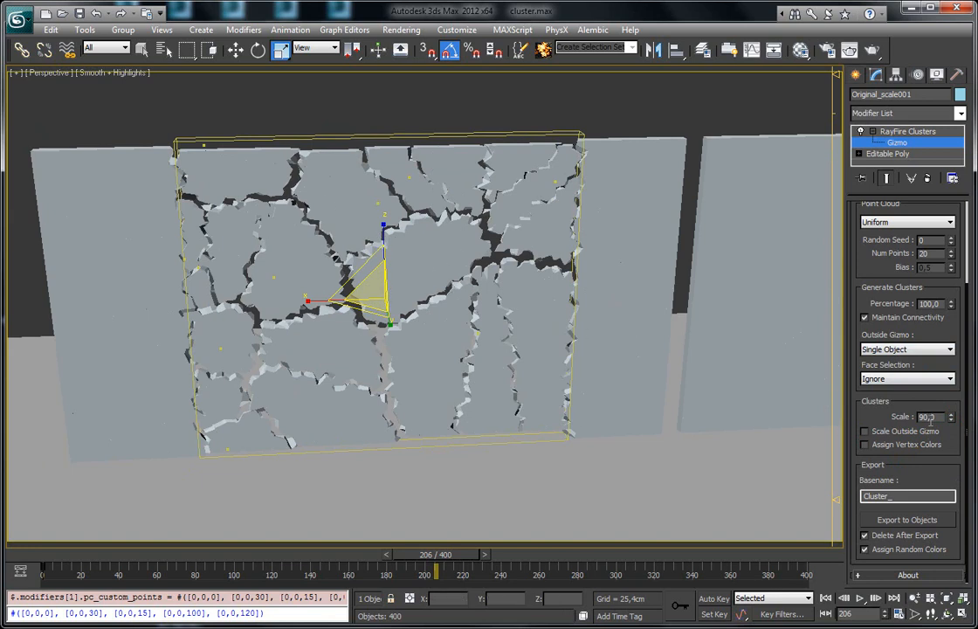
click(904, 350)
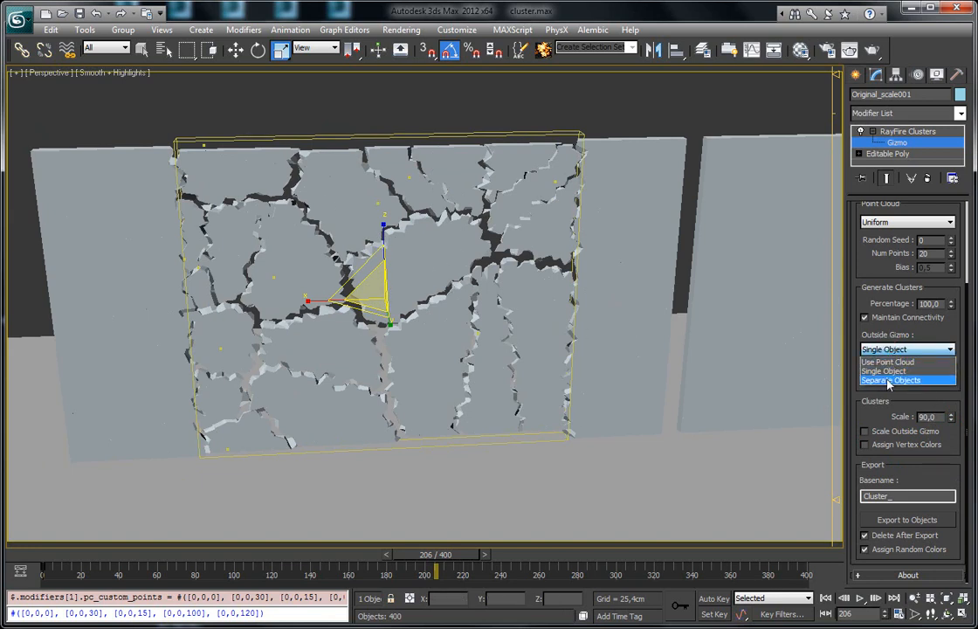
click(889, 381)
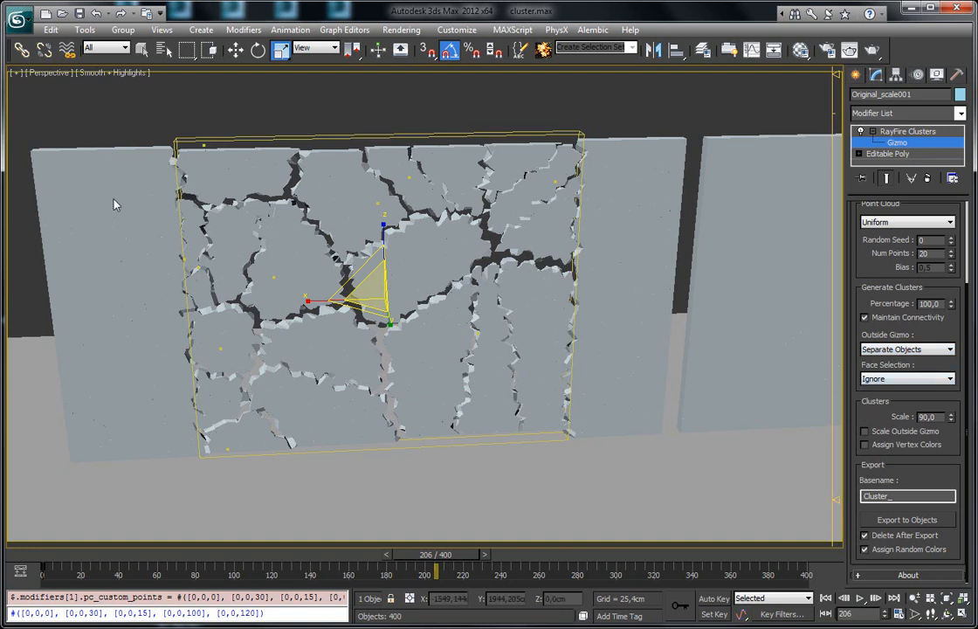
click(919, 432)
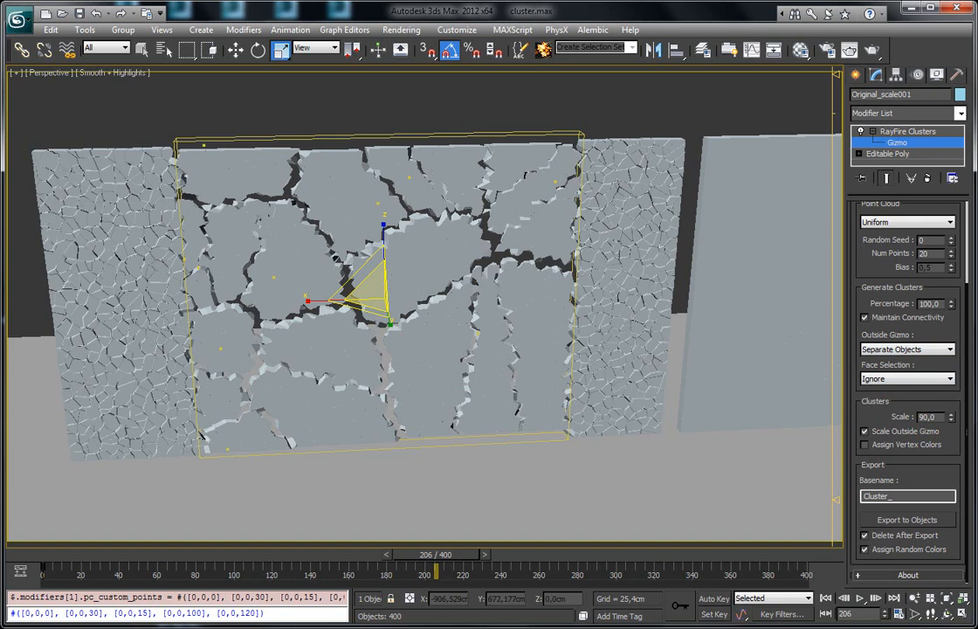
click(891, 432)
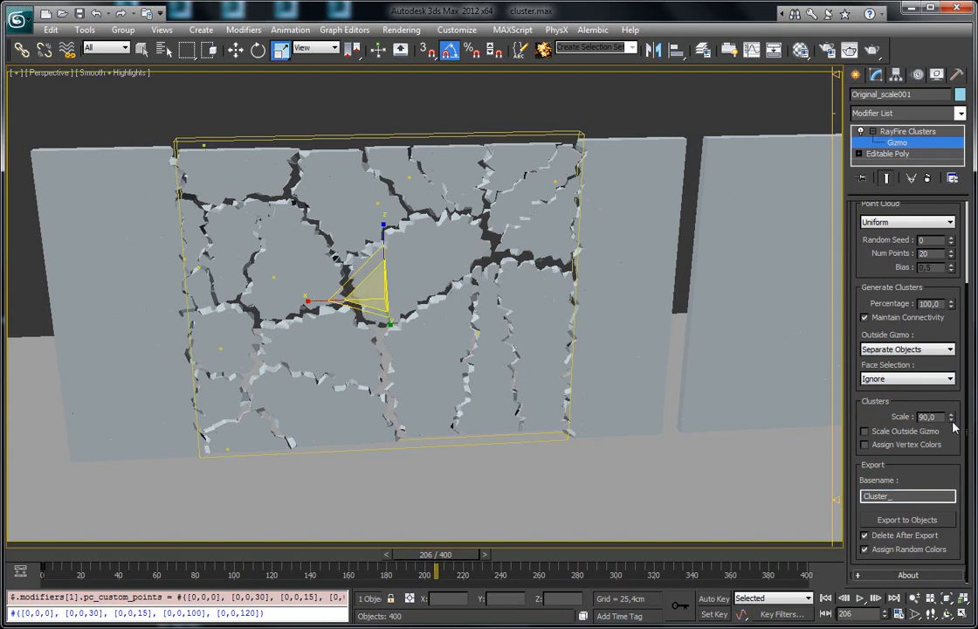
Restore the Clusters Scale to 100 with Assign Vertex Colors enabled, and set Outside Gizmo to Single Object.
drag(950, 371, 951, 361)
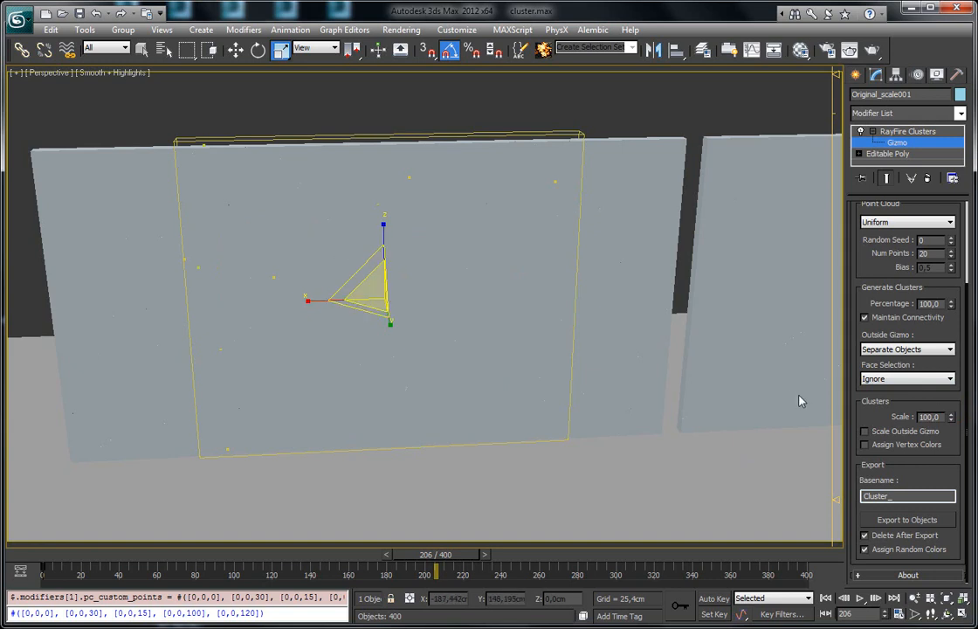
click(866, 445)
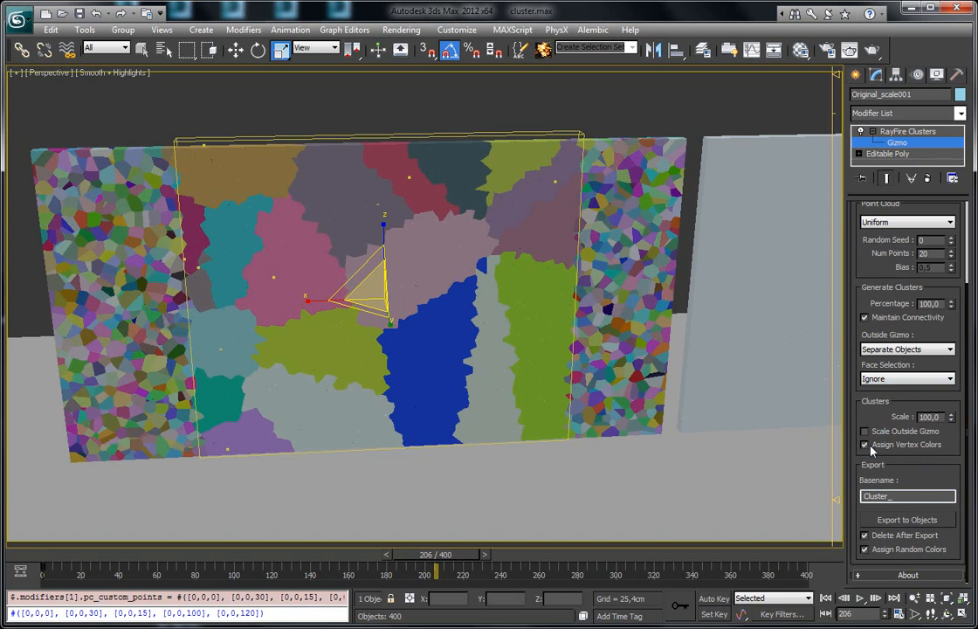
click(891, 350)
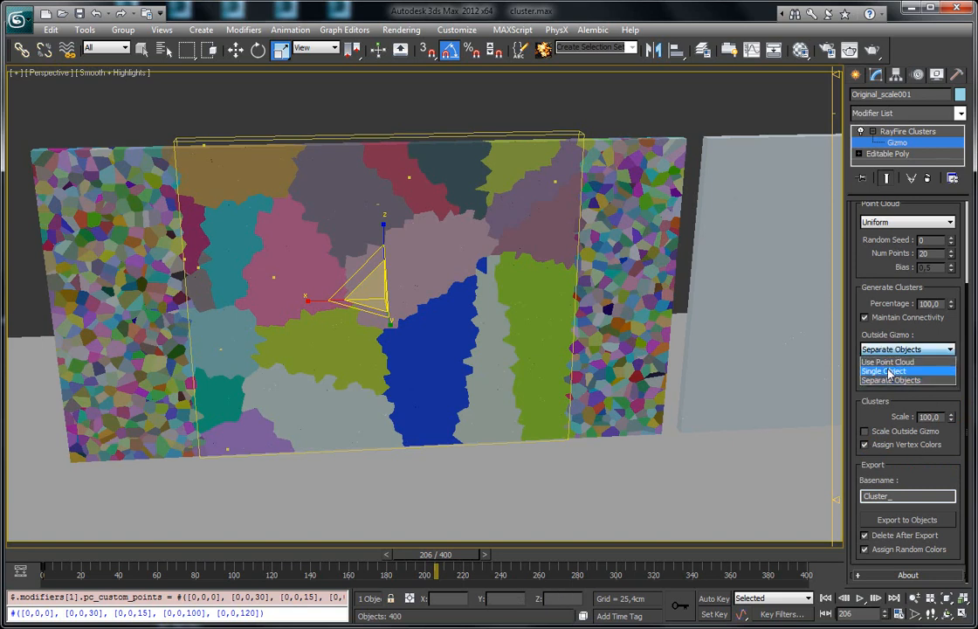
click(888, 371)
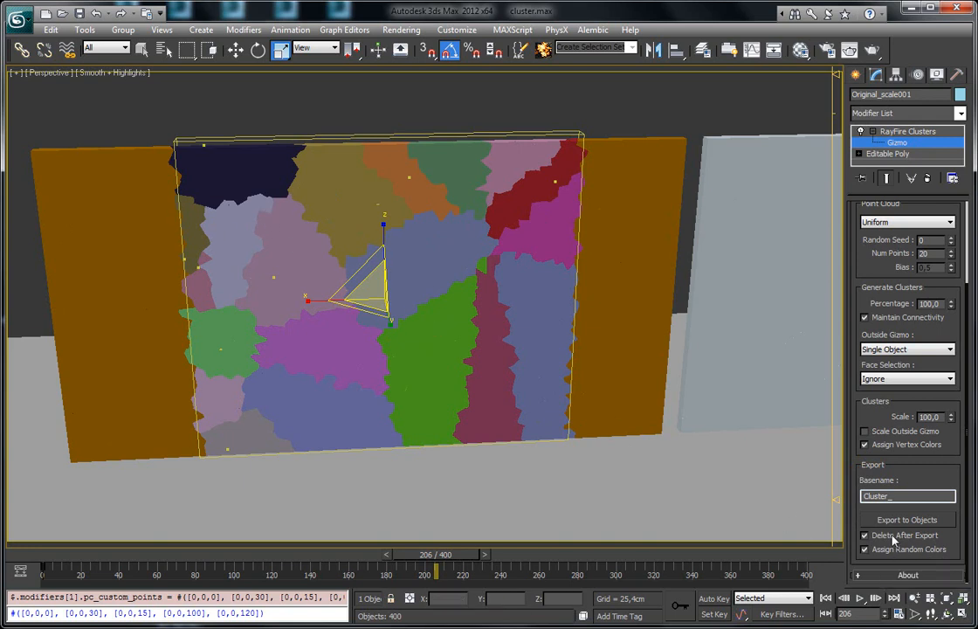
Turn off Delete After Export and rename the clustered object as Wall.
click(864, 535)
alt+middle_drag(297, 249, 454, 338)
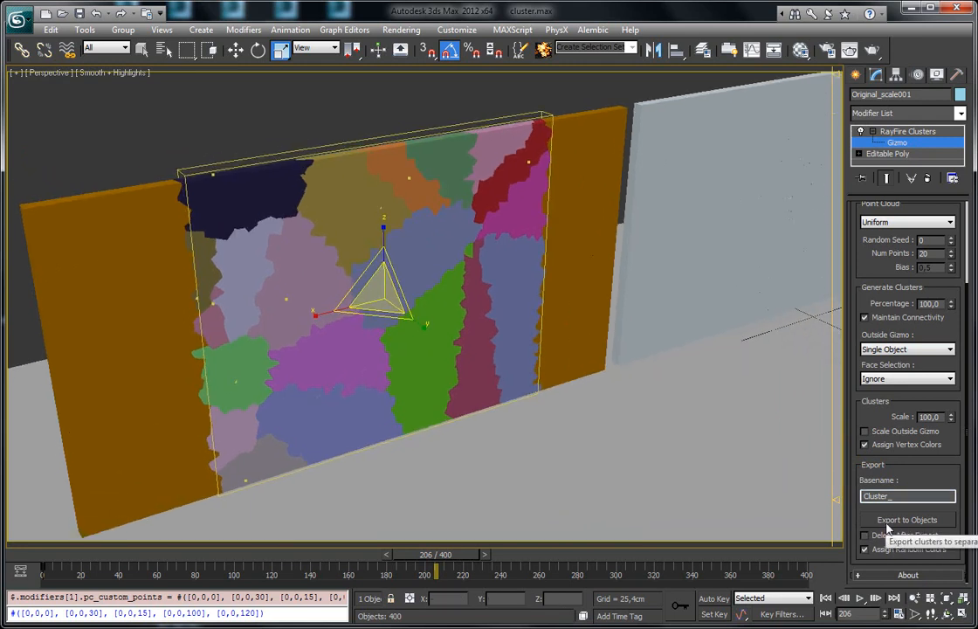
double_click(890, 495)
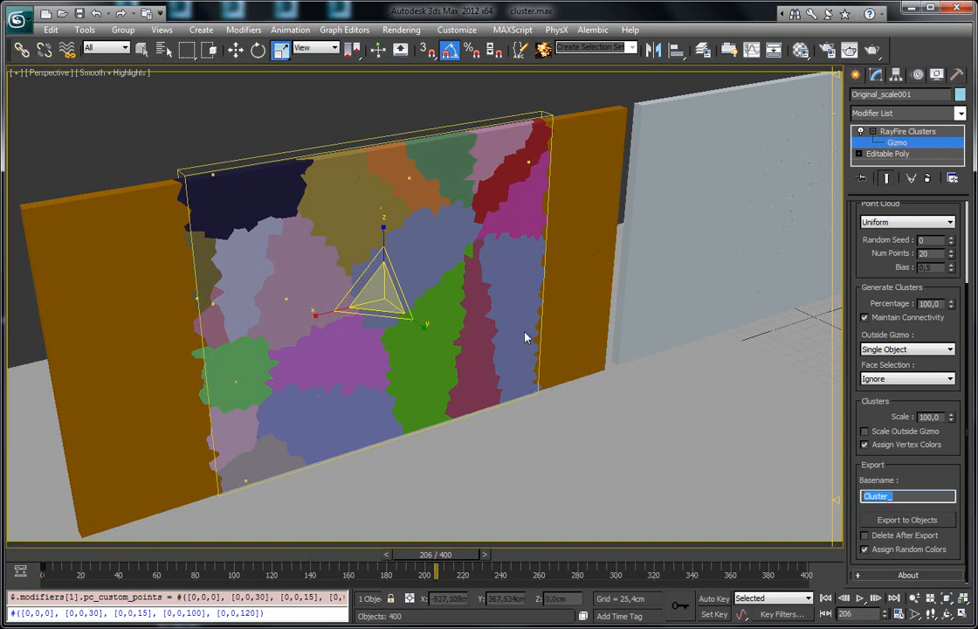
click(932, 93)
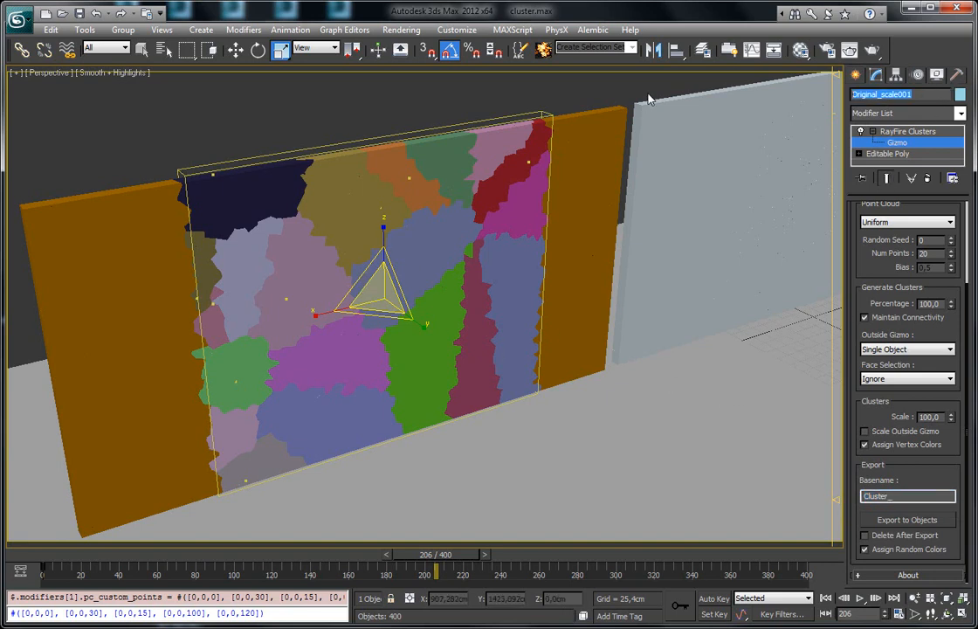
text(Wall)
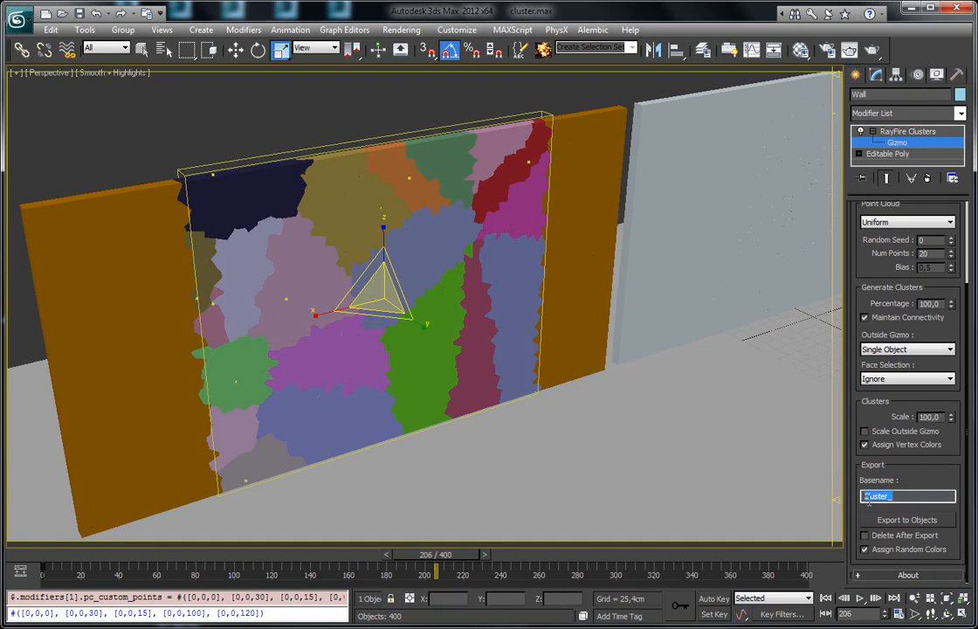
Export the wall's clusters to objects and move the exported objects along Y away from the original wall.
click(898, 522)
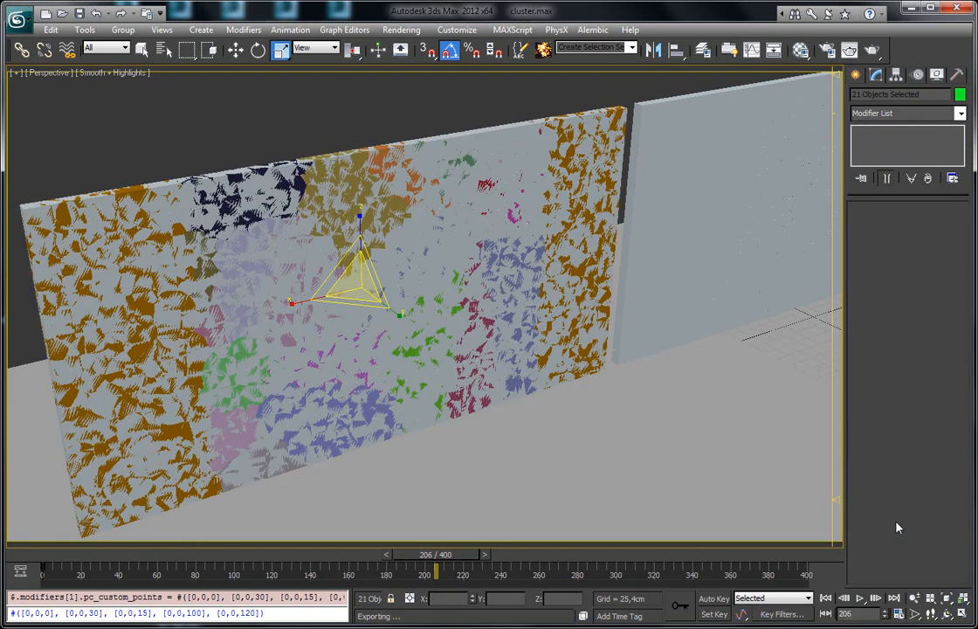
key(w)
alt+middle_drag(276, 306, 382, 365)
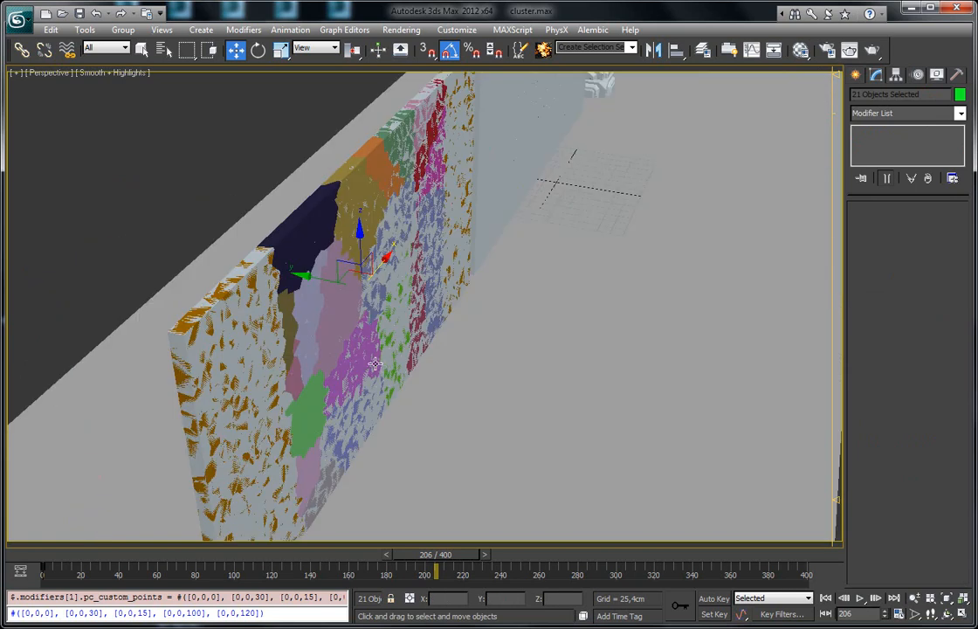
drag(315, 277, 482, 333)
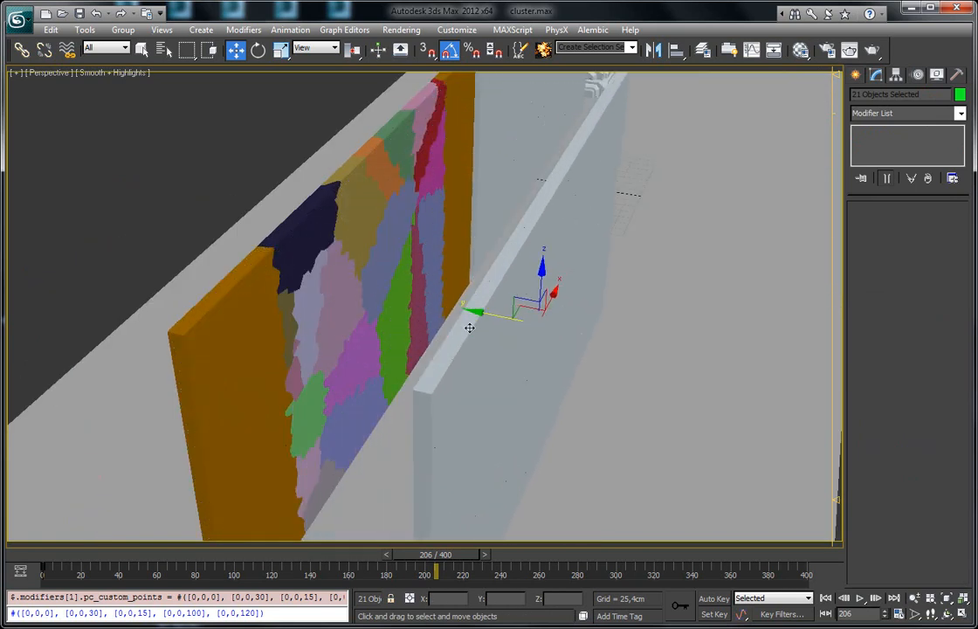
Select the original wall and an exported cluster in turn, examining their fragments in wireframe and edged-faces display.
key(F3)
click(379, 272)
key(F3)
key(F4)
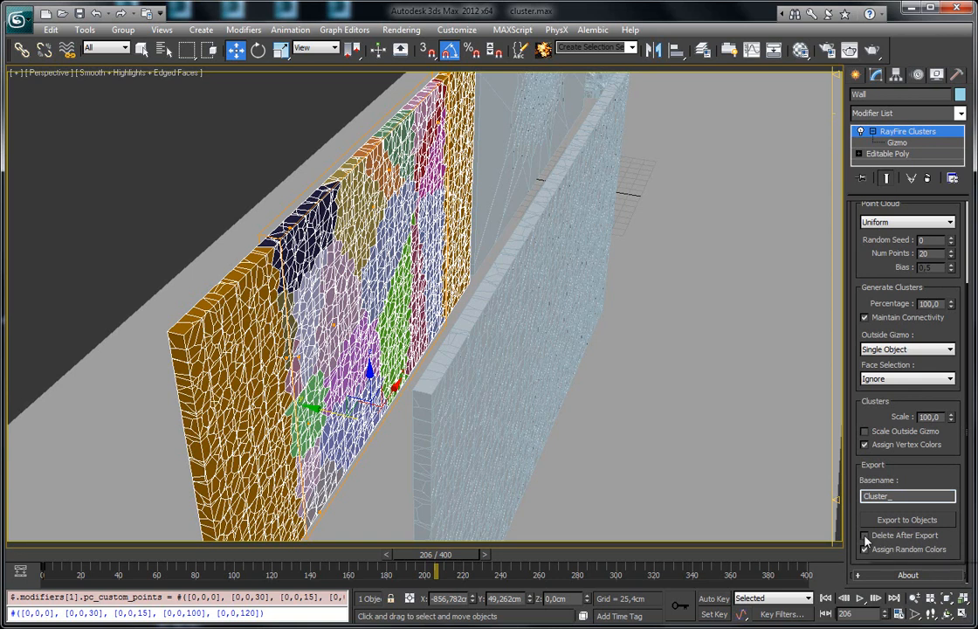
click(537, 295)
key(F3)
key(F3)
key(F4)
key(z)
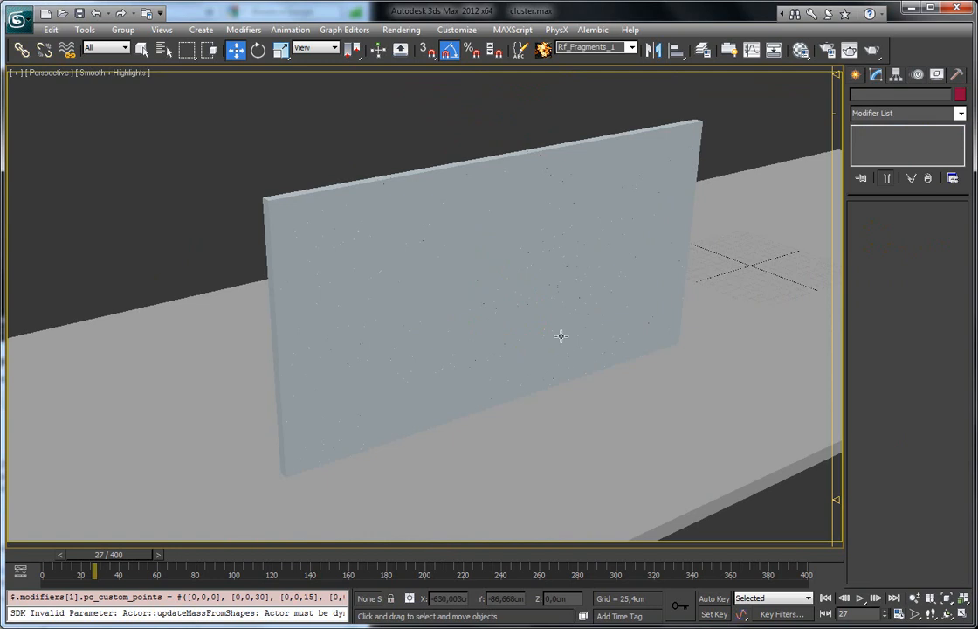
Open the RayFire floater and add all exported wall clusters as Dynamic / Impact Objects.
click(562, 336)
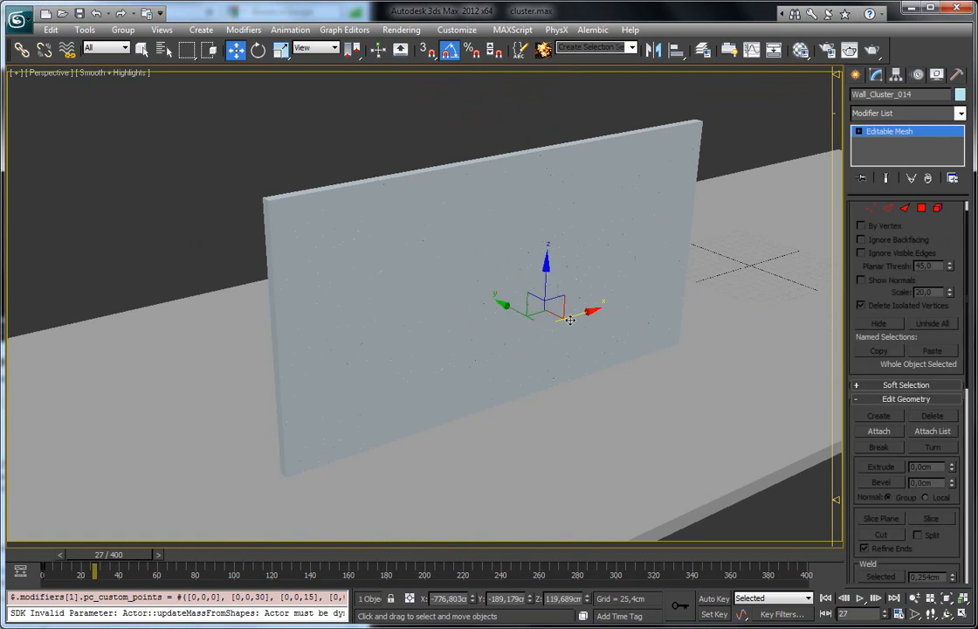
click(864, 75)
click(870, 178)
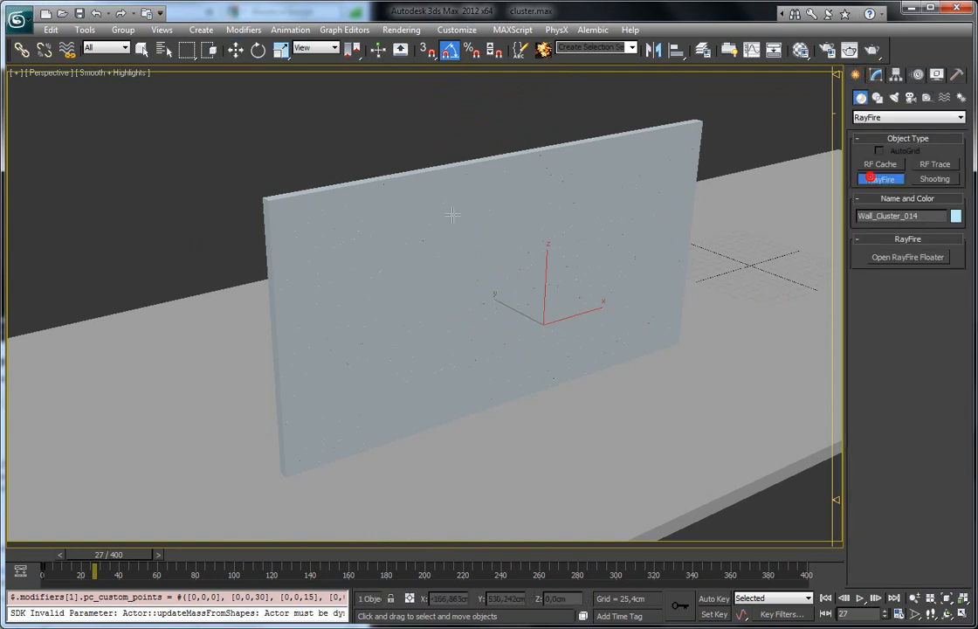
click(266, 183)
drag(259, 89, 603, 410)
click(43, 140)
click(60, 175)
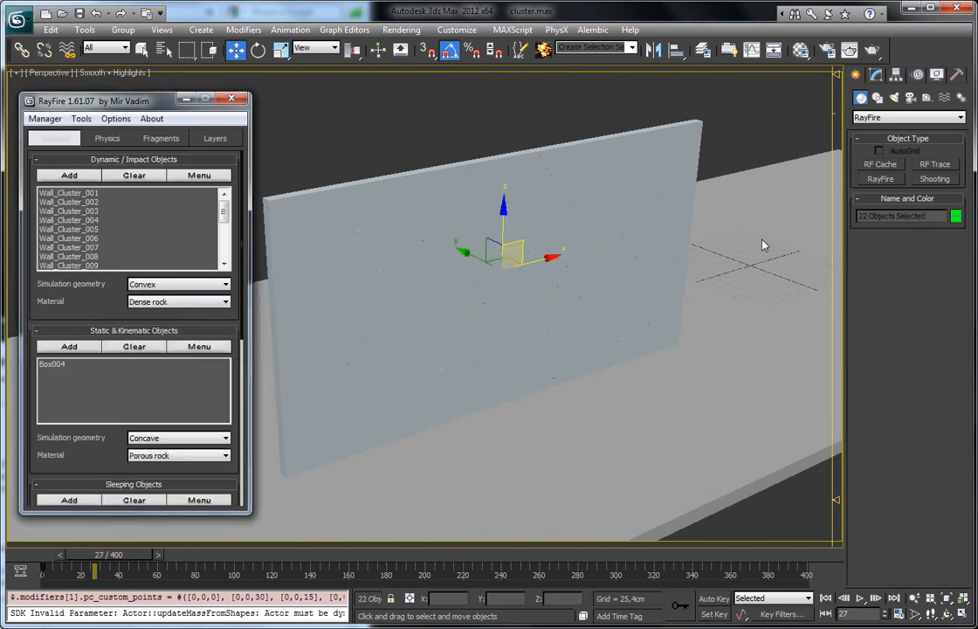
Create an RF Bomb beside the wall with a spherical range of about 411 cm and raise it to a height of about 147 cm.
key(F3)
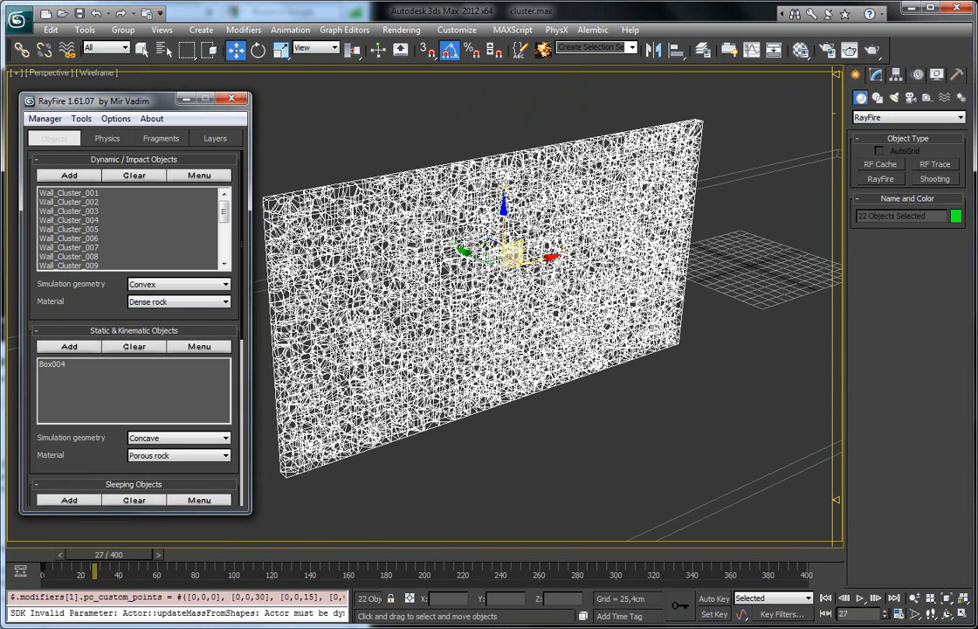
alt+middle_drag(502, 345, 612, 378)
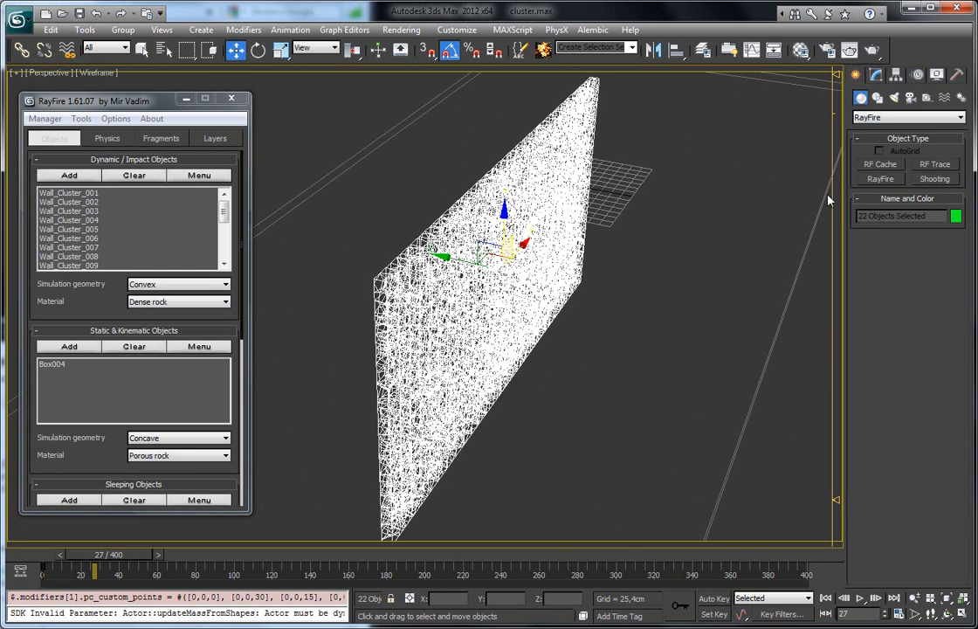
click(928, 98)
click(882, 164)
drag(434, 369, 593, 496)
key(w)
drag(437, 329, 436, 258)
click(877, 75)
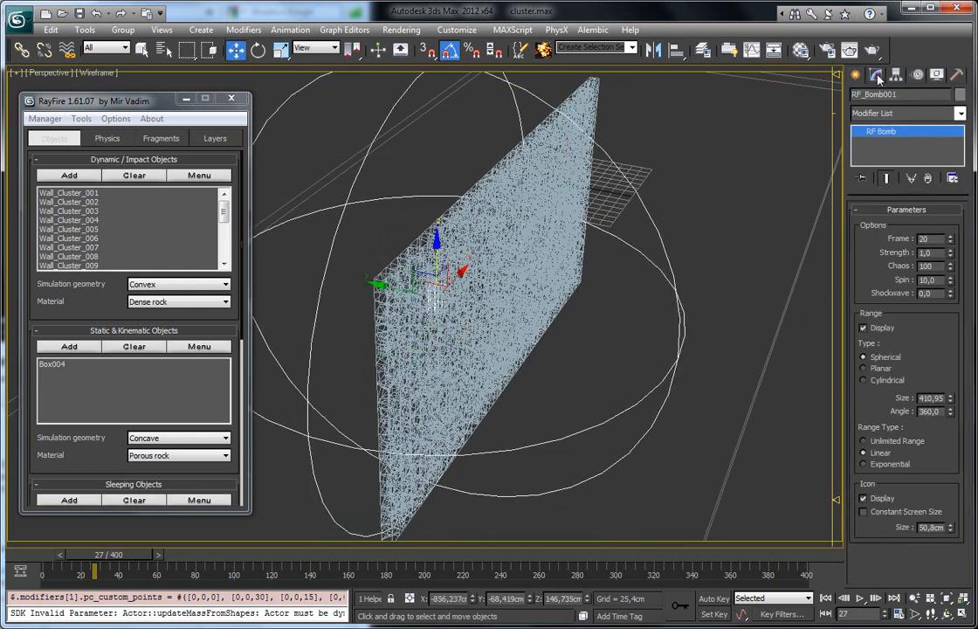
Set the bomb's Frame to 1 and its Strength to 0.2.
right_click(950, 242)
drag(950, 253, 951, 307)
alt+middle_drag(586, 271, 529, 254)
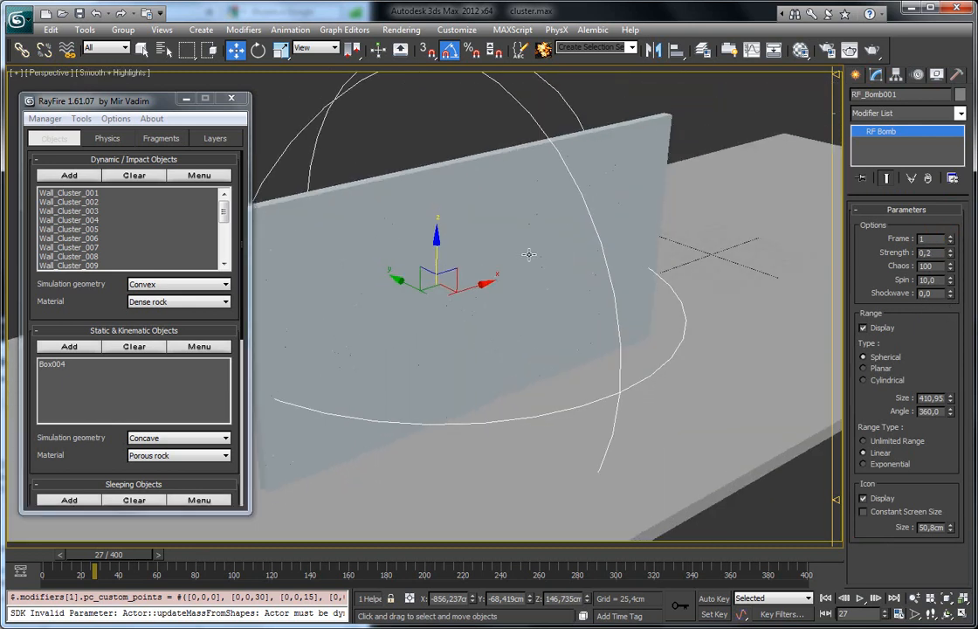
Add the bomb to the physics Simulation Properties and set the Collision tolerance to 0.1 cm.
click(106, 138)
click(71, 360)
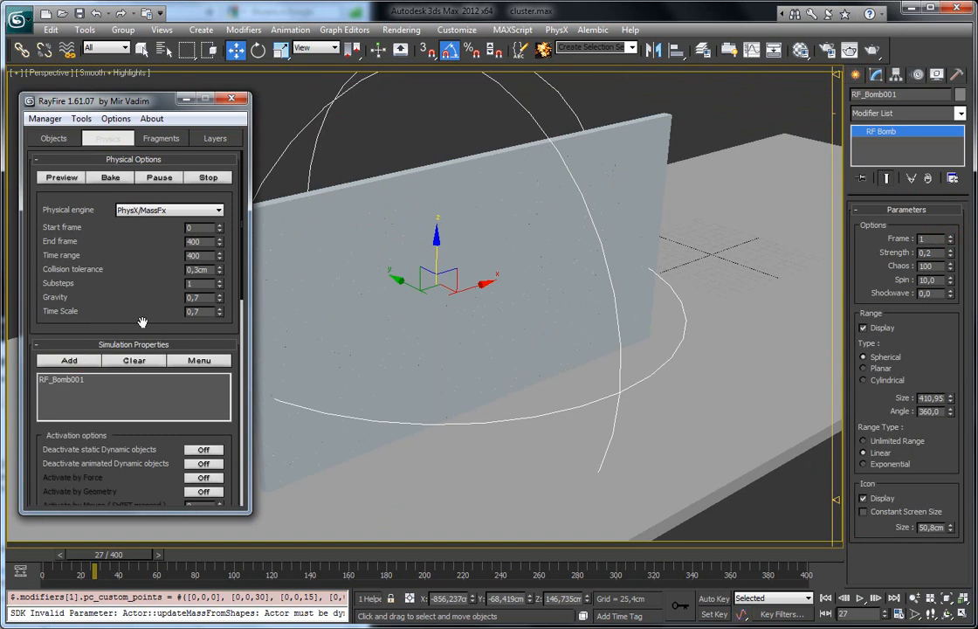
drag(195, 271, 289, 272)
text(1)
alt+middle_drag(423, 300, 441, 288)
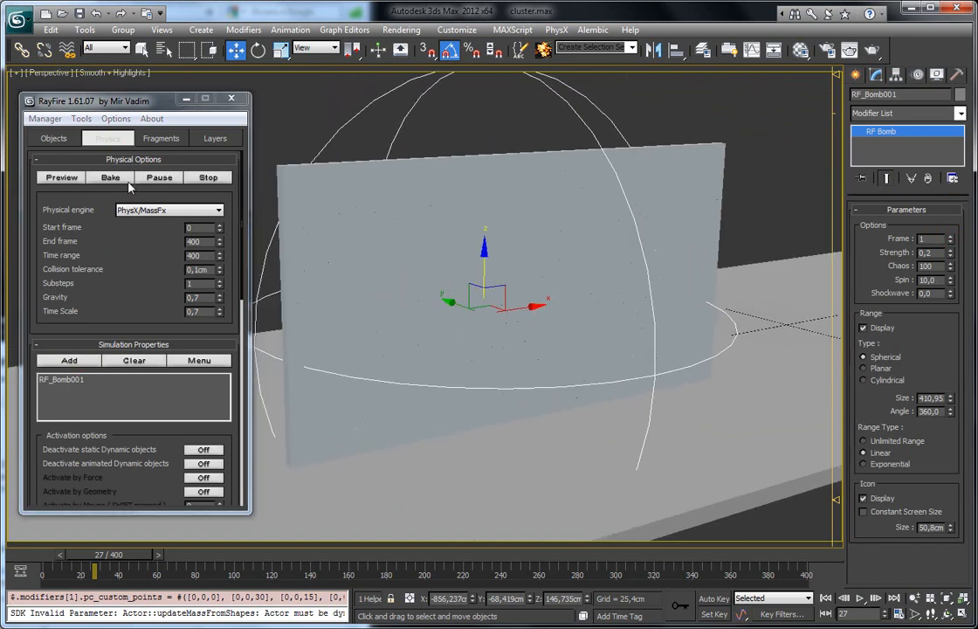
Bake the PhysX simulation of the bomb blasting the wall clusters and stop it near frame 385.
click(113, 178)
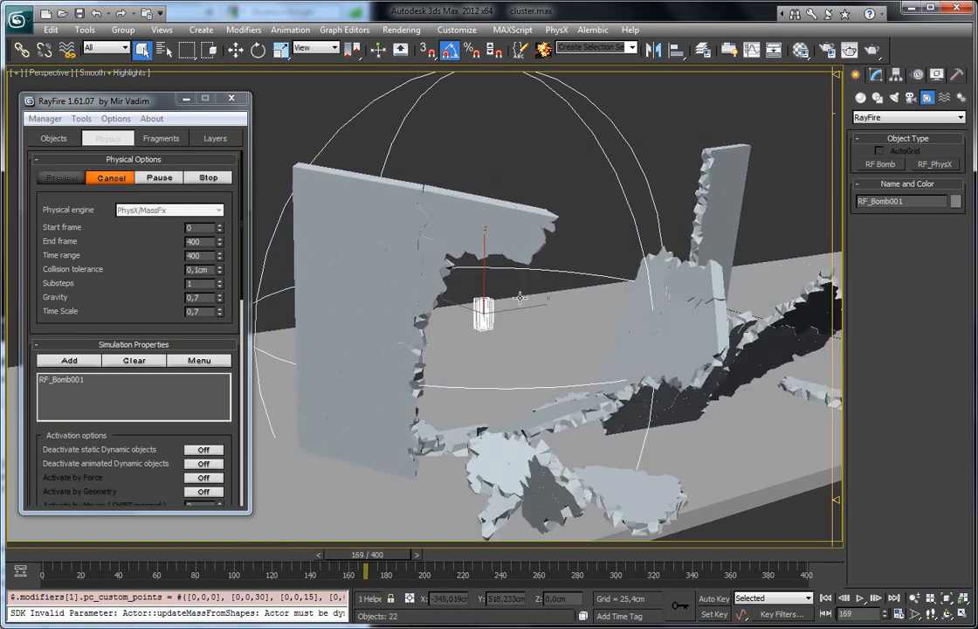
alt+middle_drag(519, 298, 469, 194)
scroll(463, 290, down, 3)
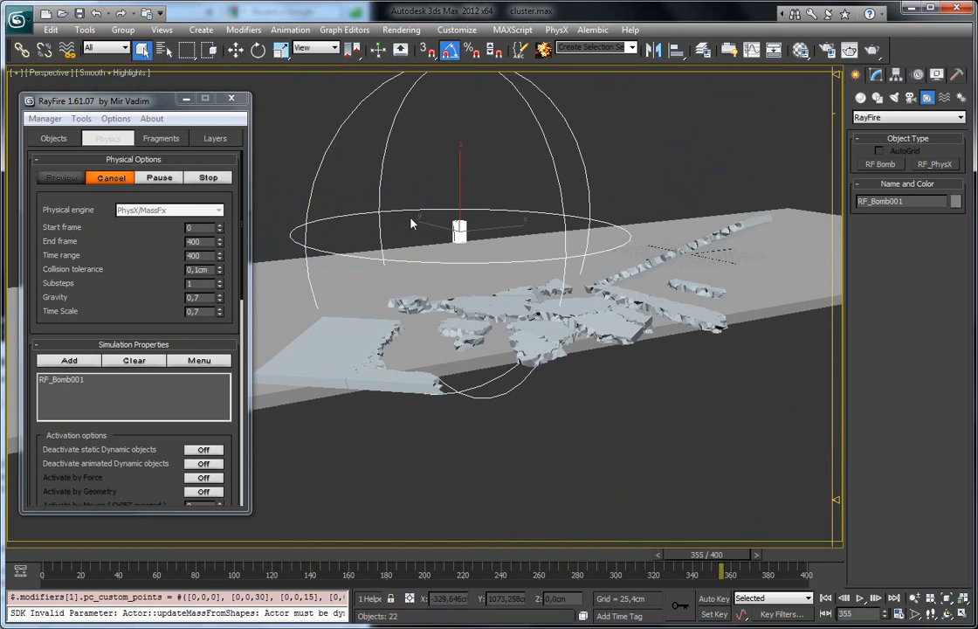
alt+middle_drag(412, 223, 528, 316)
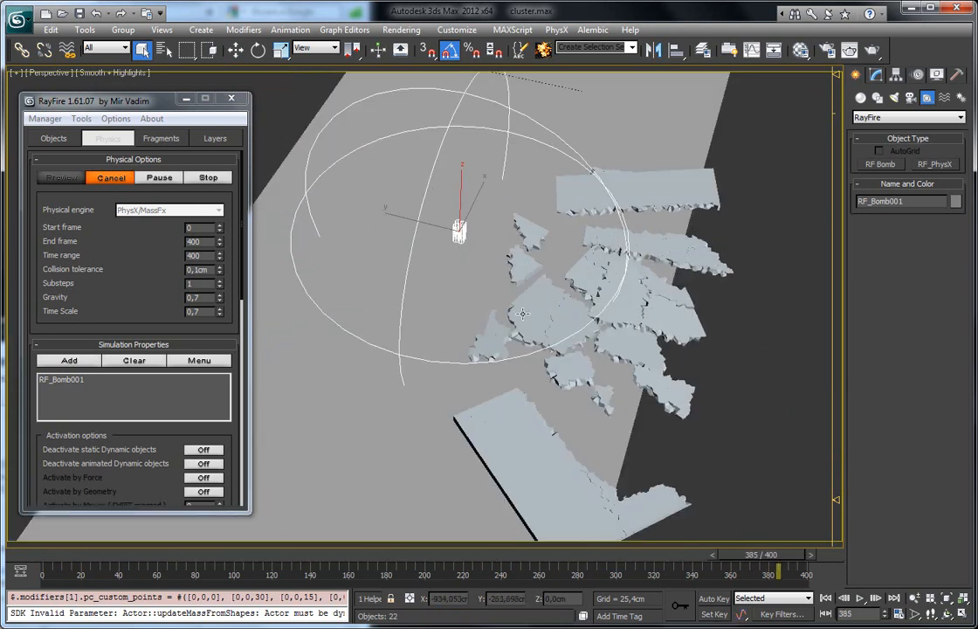
click(201, 178)
Scrub through the simulated frames up to frame 227 to review how the wall clusters collapse.
drag(249, 555, 114, 548)
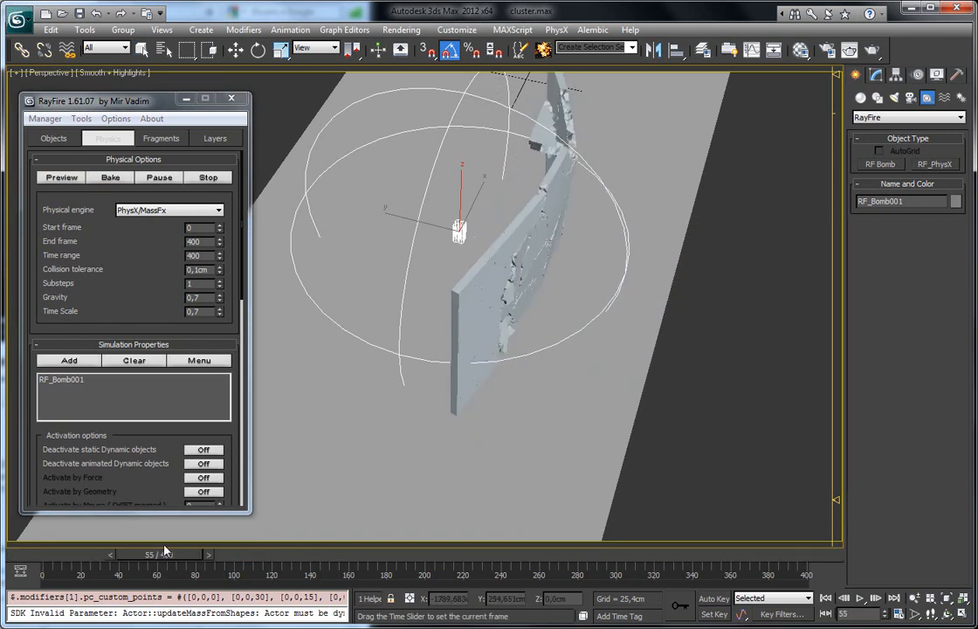
alt+middle_drag(604, 354, 699, 432)
drag(204, 555, 479, 533)
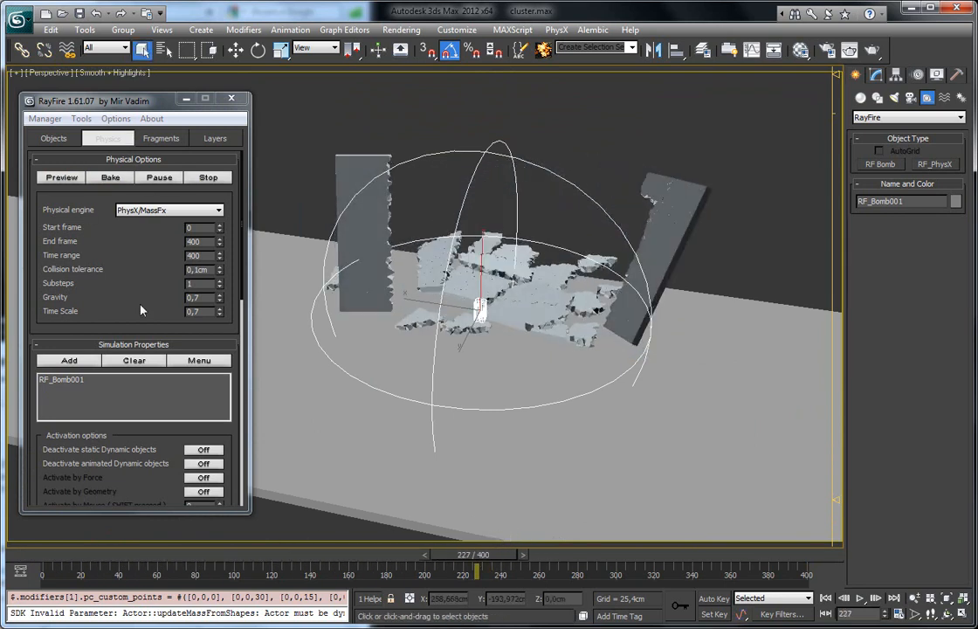
Set the bomb's Strength to 0.44 and bake the simulation again, examining the falling clusters from several angles.
click(875, 76)
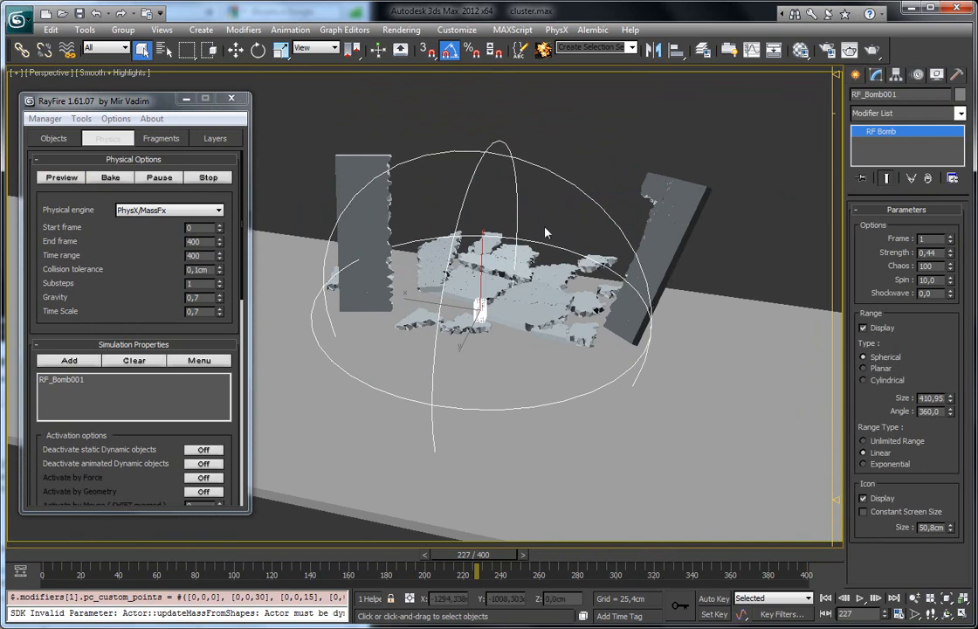
click(112, 179)
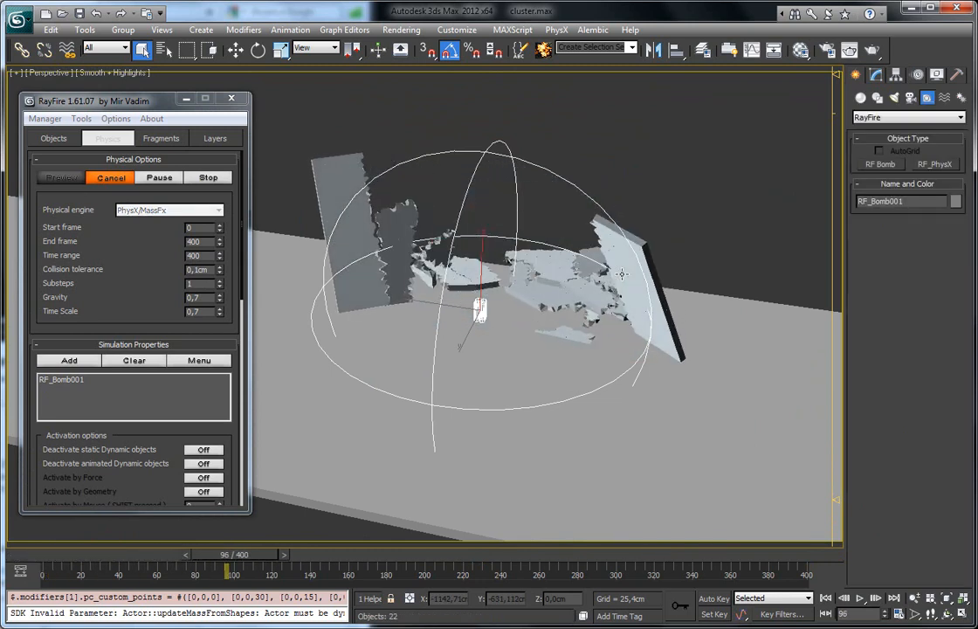
alt+middle_drag(640, 259, 414, 293)
middle_drag(563, 349, 491, 227)
scroll(491, 228, up, 3)
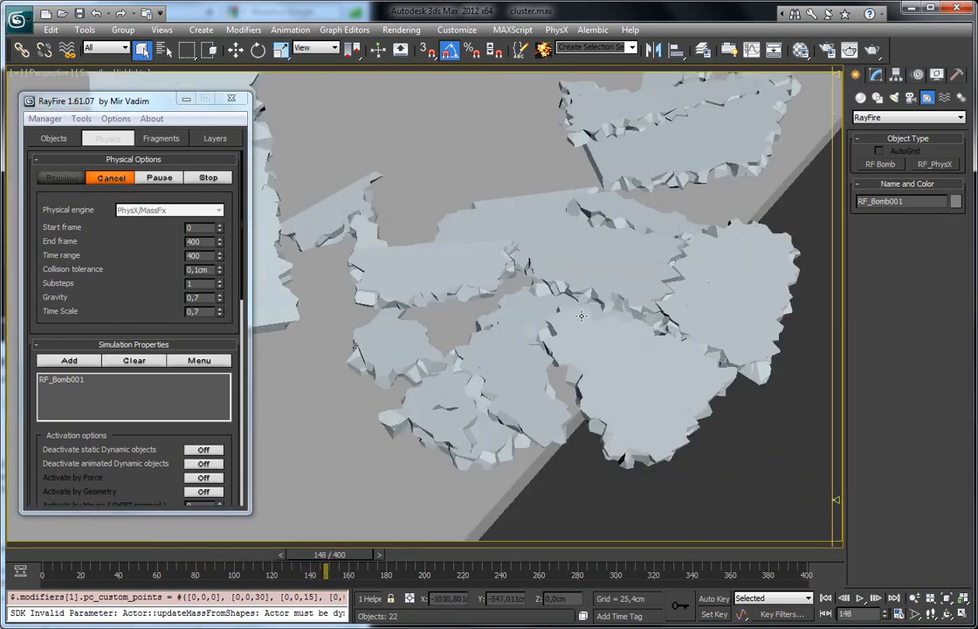
scroll(589, 343, down, 2)
middle_drag(516, 259, 521, 288)
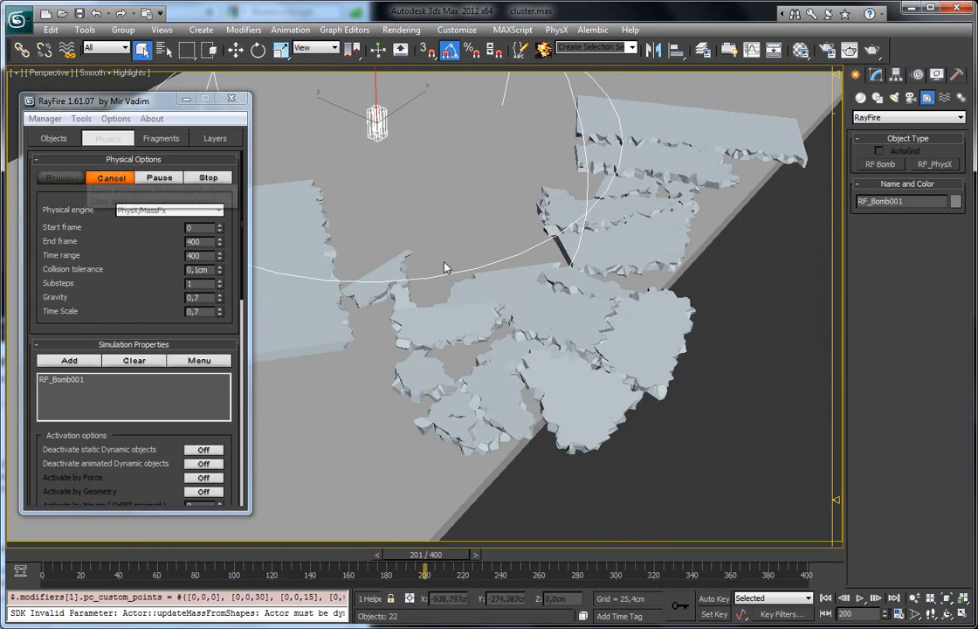
alt+middle_drag(458, 289, 482, 330)
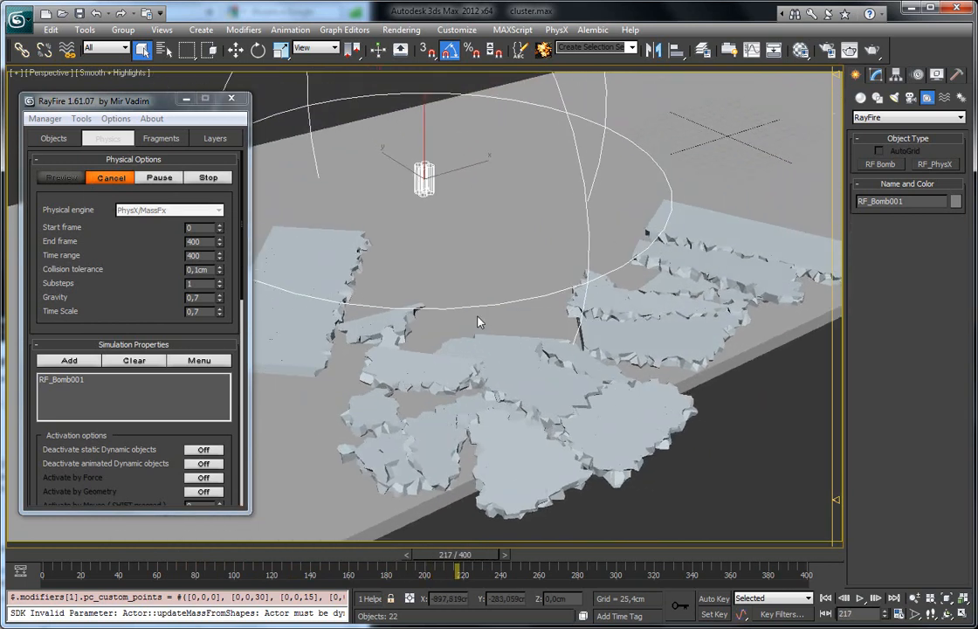
scroll(478, 322, down, 3)
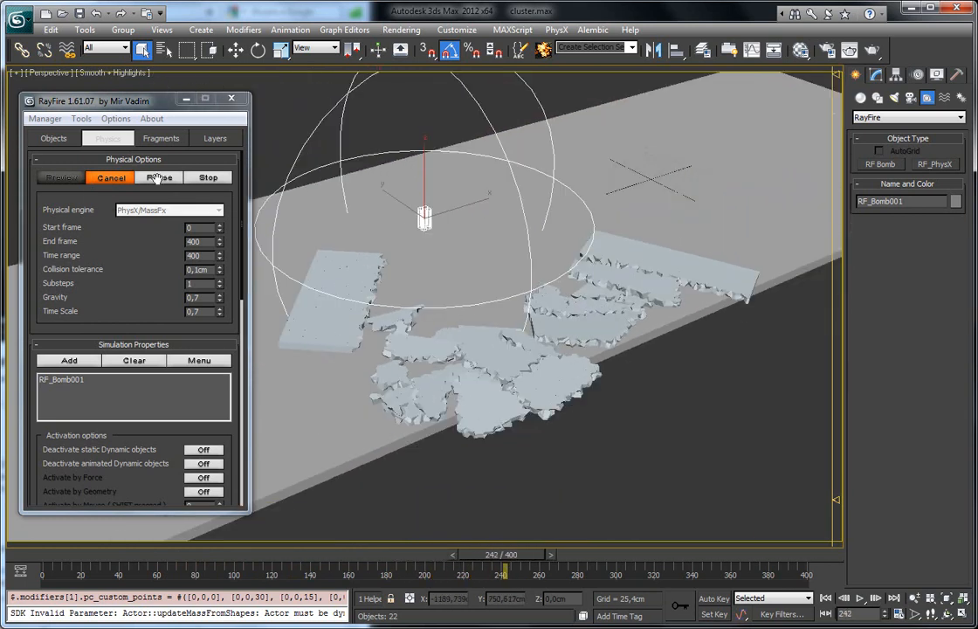